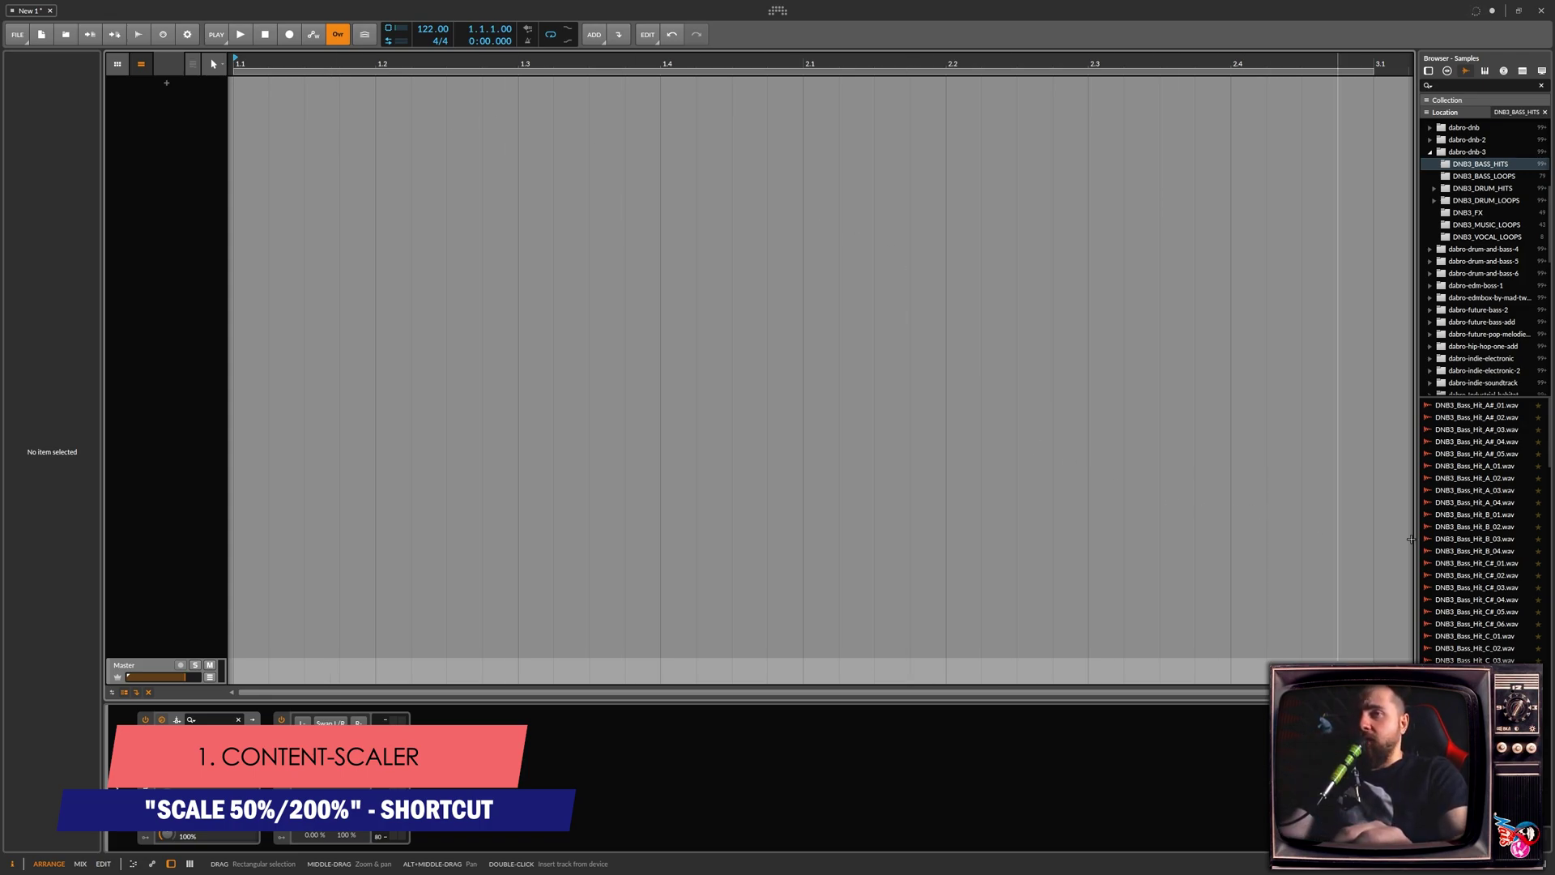
Step: Audition the bass-hit samples and drag DNB3_Bass_Hit_B_02 into the arrangement
{"action": "left_click", "coordinate": [1477, 502]}
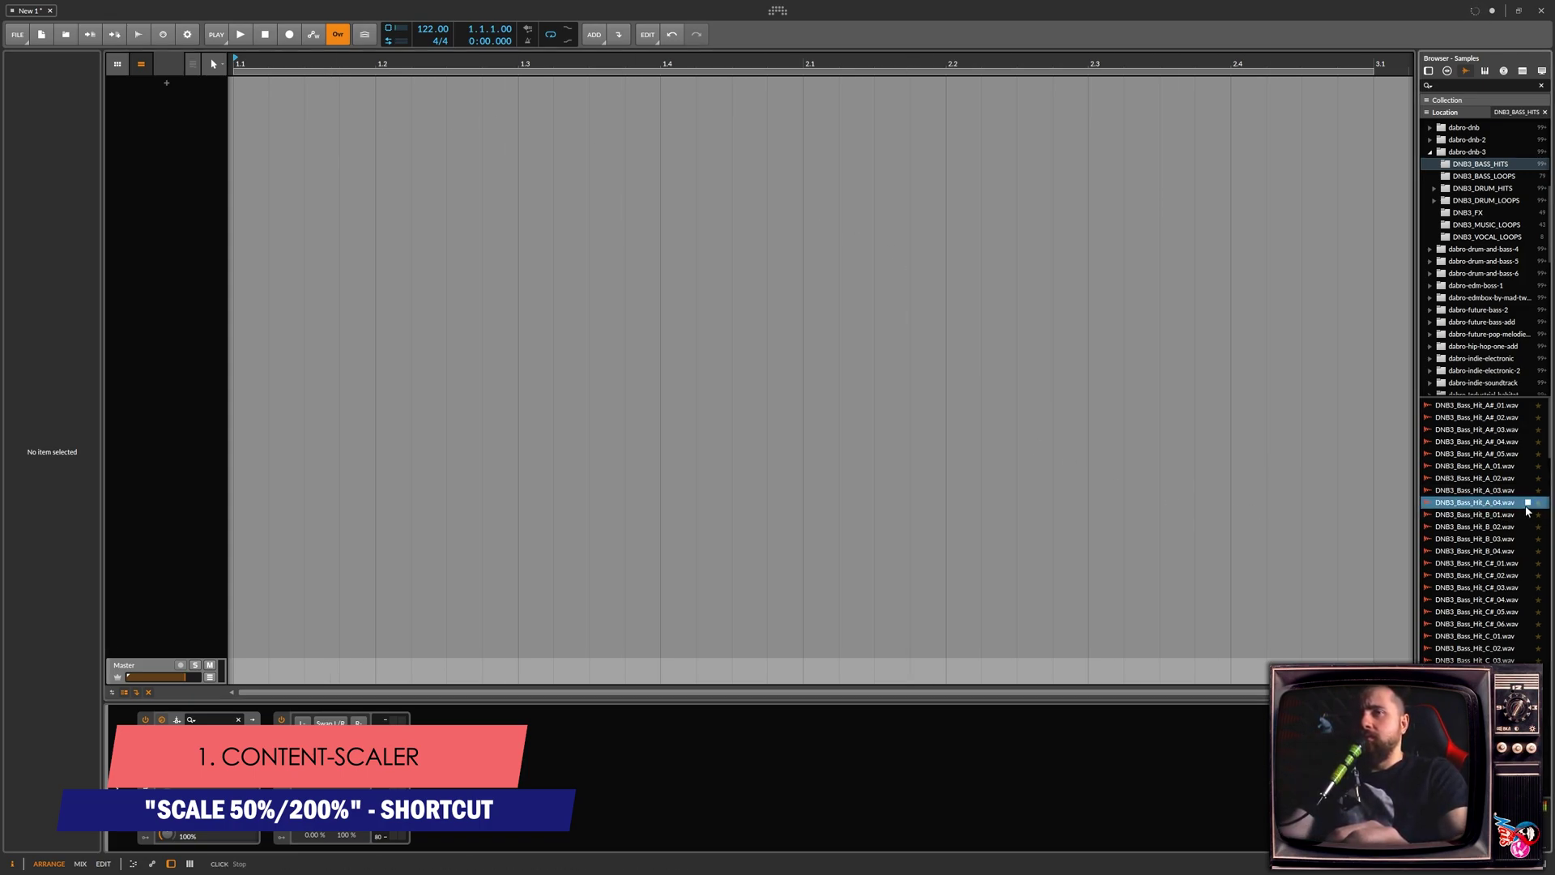
{"action": "left_click", "coordinate": [1476, 527]}
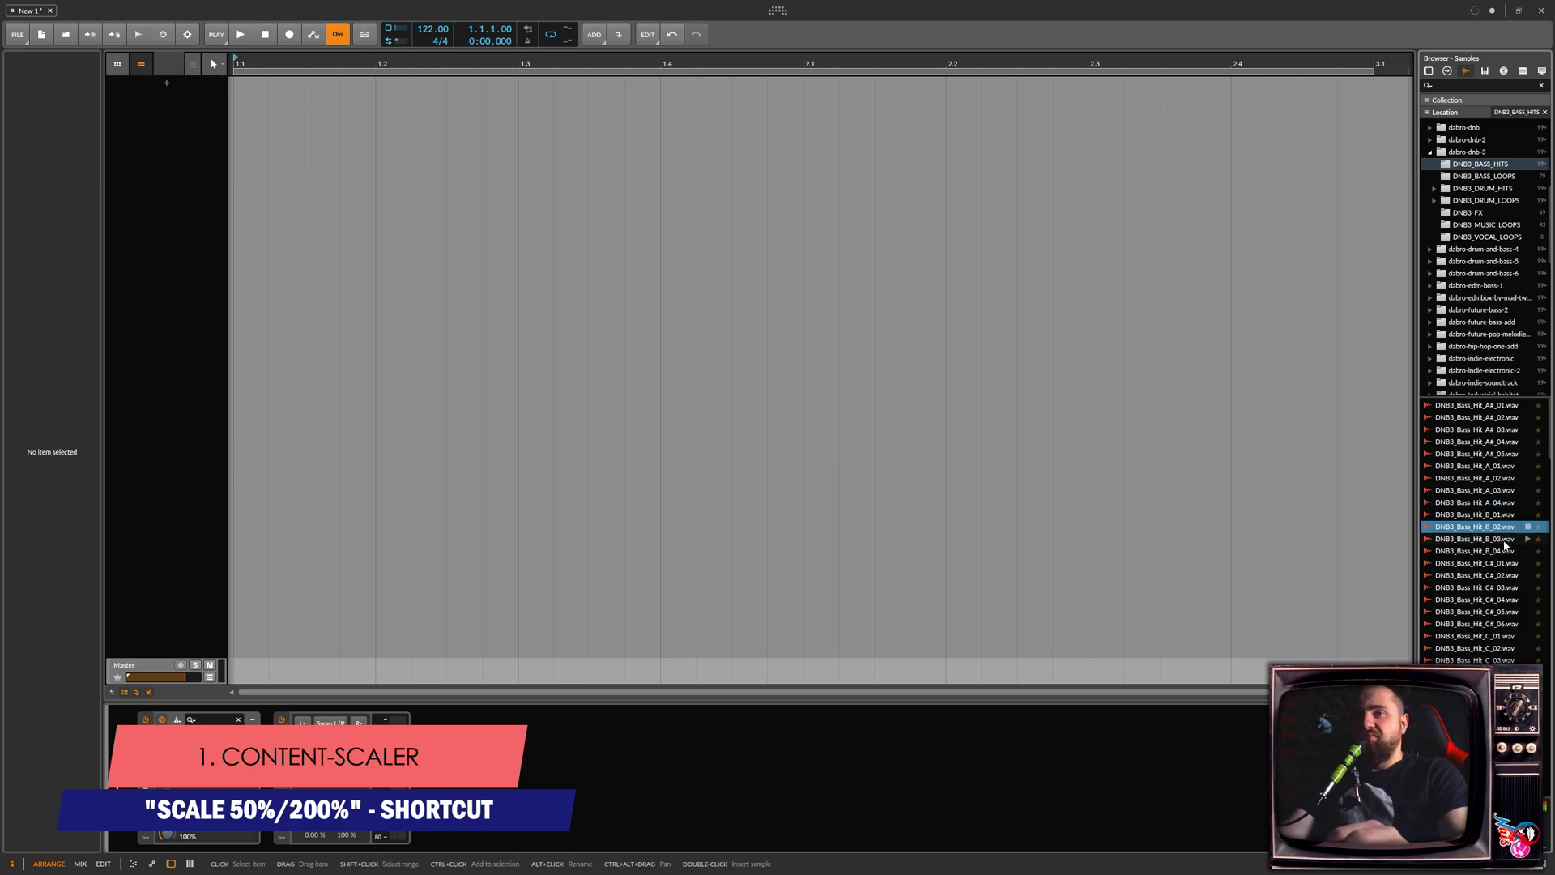
{"action": "left_click", "coordinate": [1528, 527]}
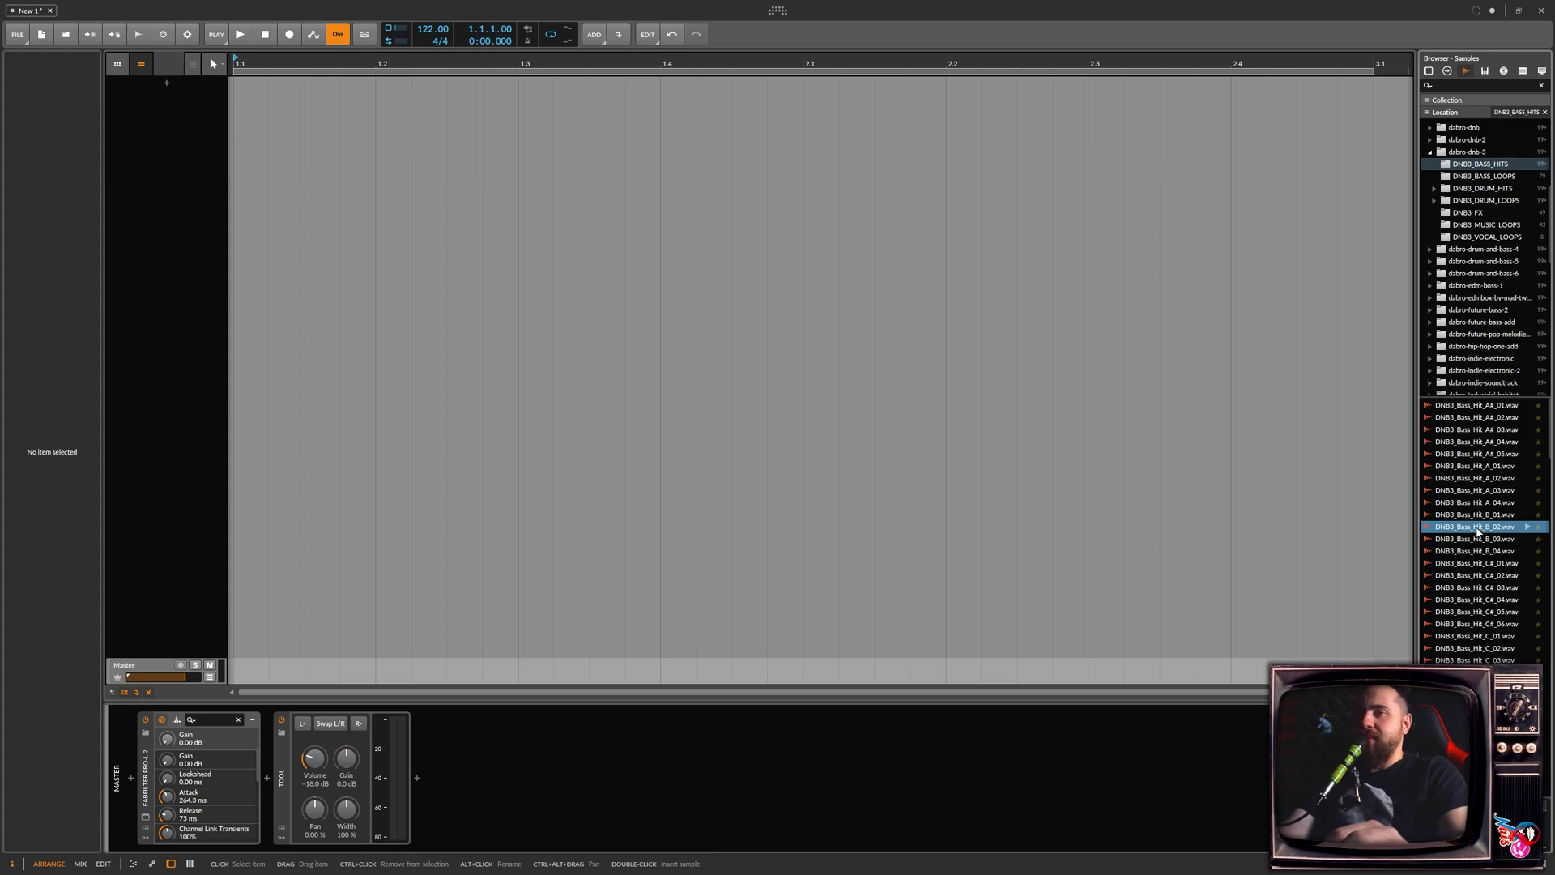
{"action": "left_click_drag", "start_coordinate": [1476, 530], "coordinate": [244, 91]}
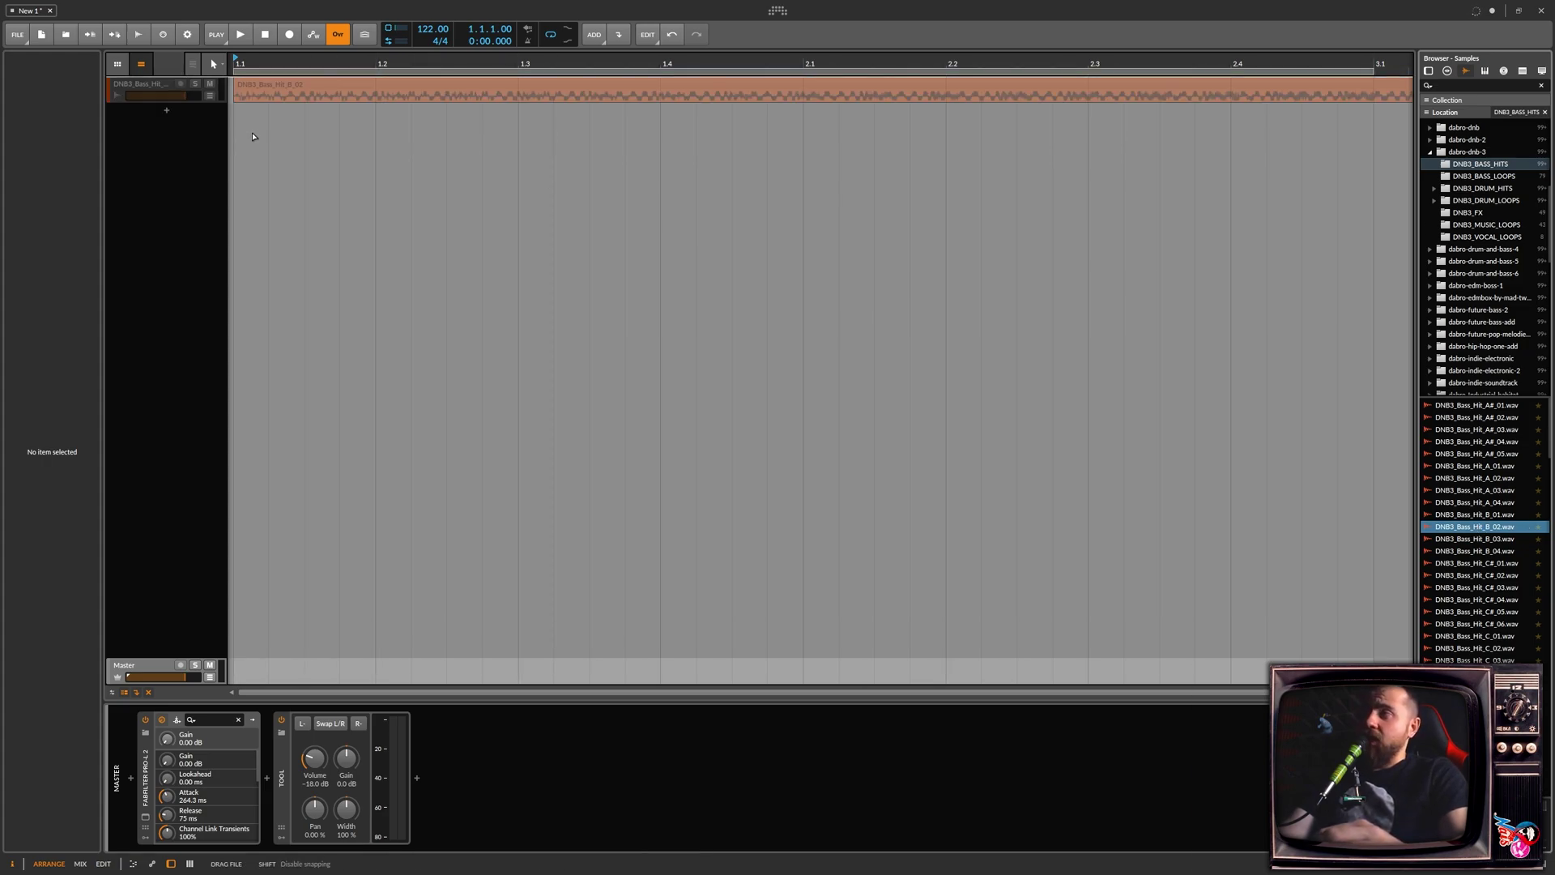
Step: Open the new bass-hit clip in the detail editor, enlarging the track and editor
{"action": "left_click", "coordinate": [284, 94]}
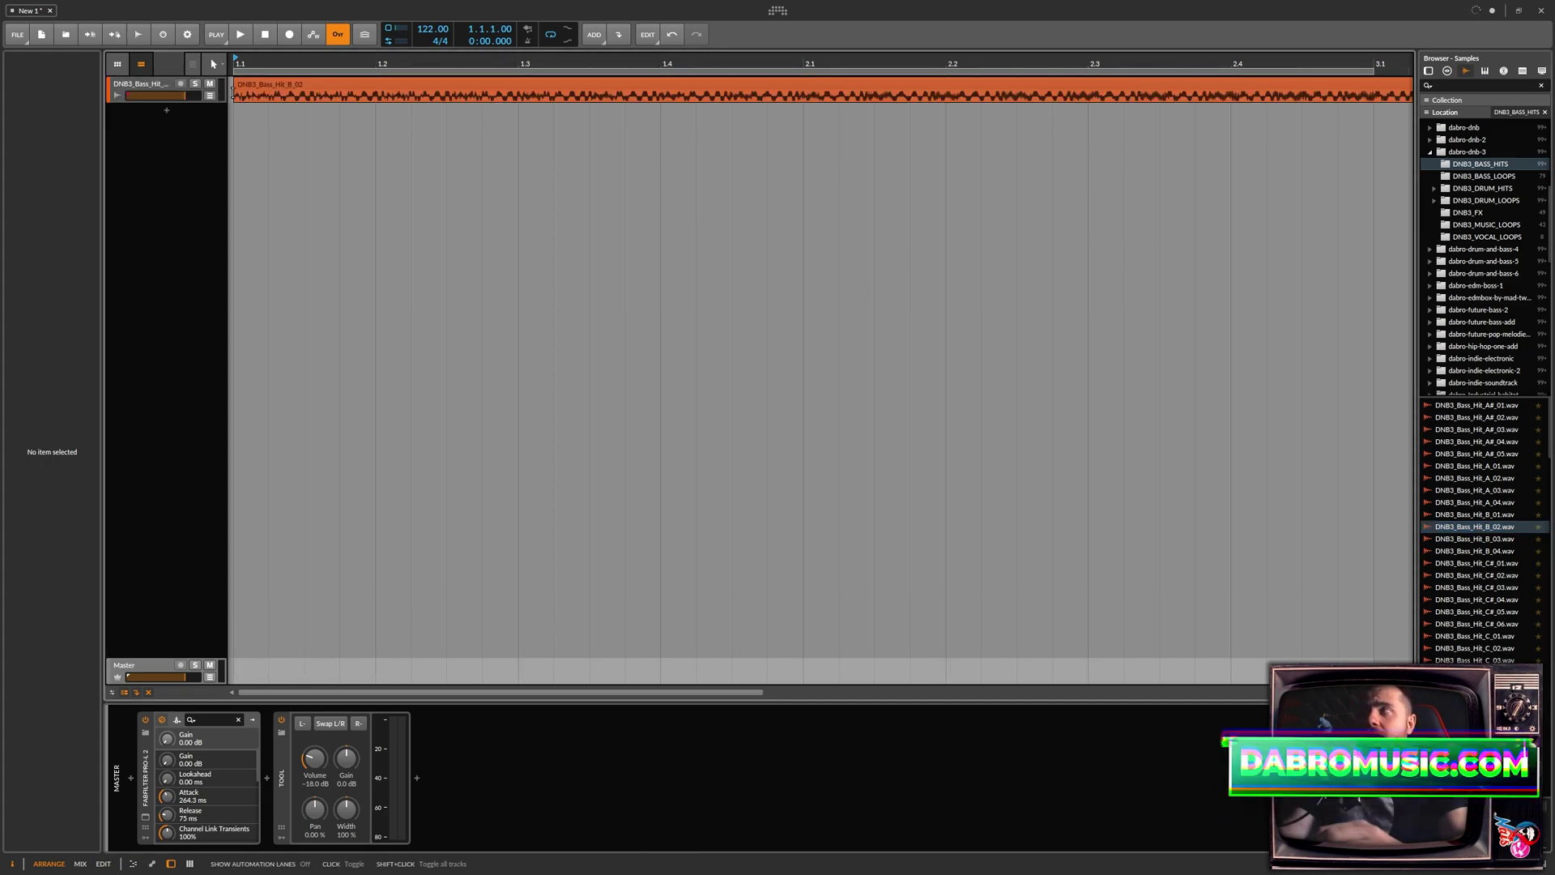
{"action": "double_click", "coordinate": [284, 94]}
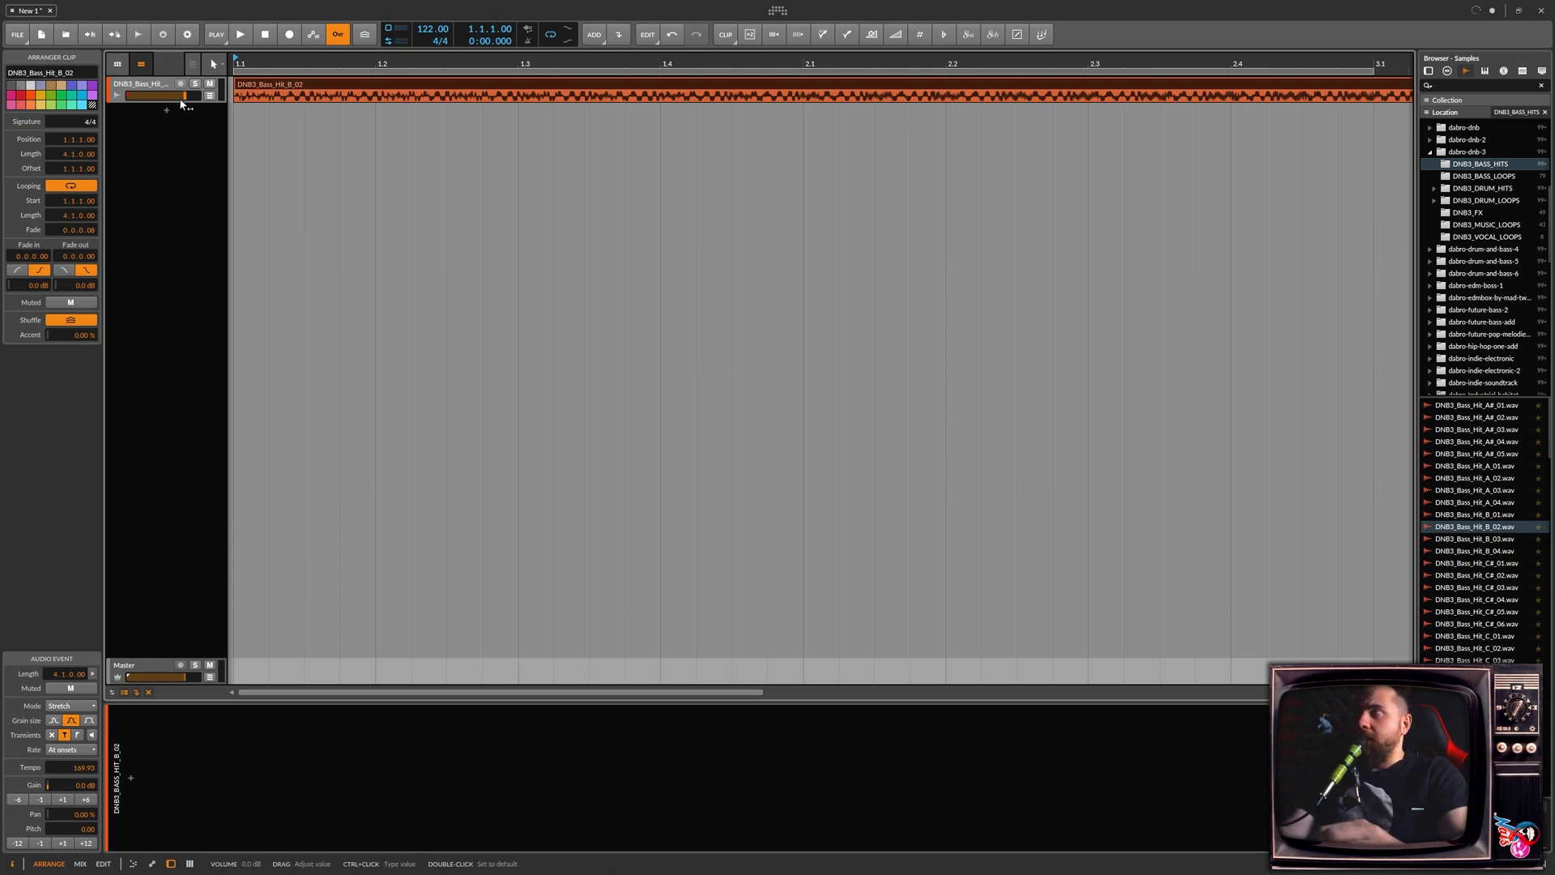
{"action": "double_click", "coordinate": [182, 106]}
{"action": "left_click_drag", "start_coordinate": [607, 690], "coordinate": [607, 571]}
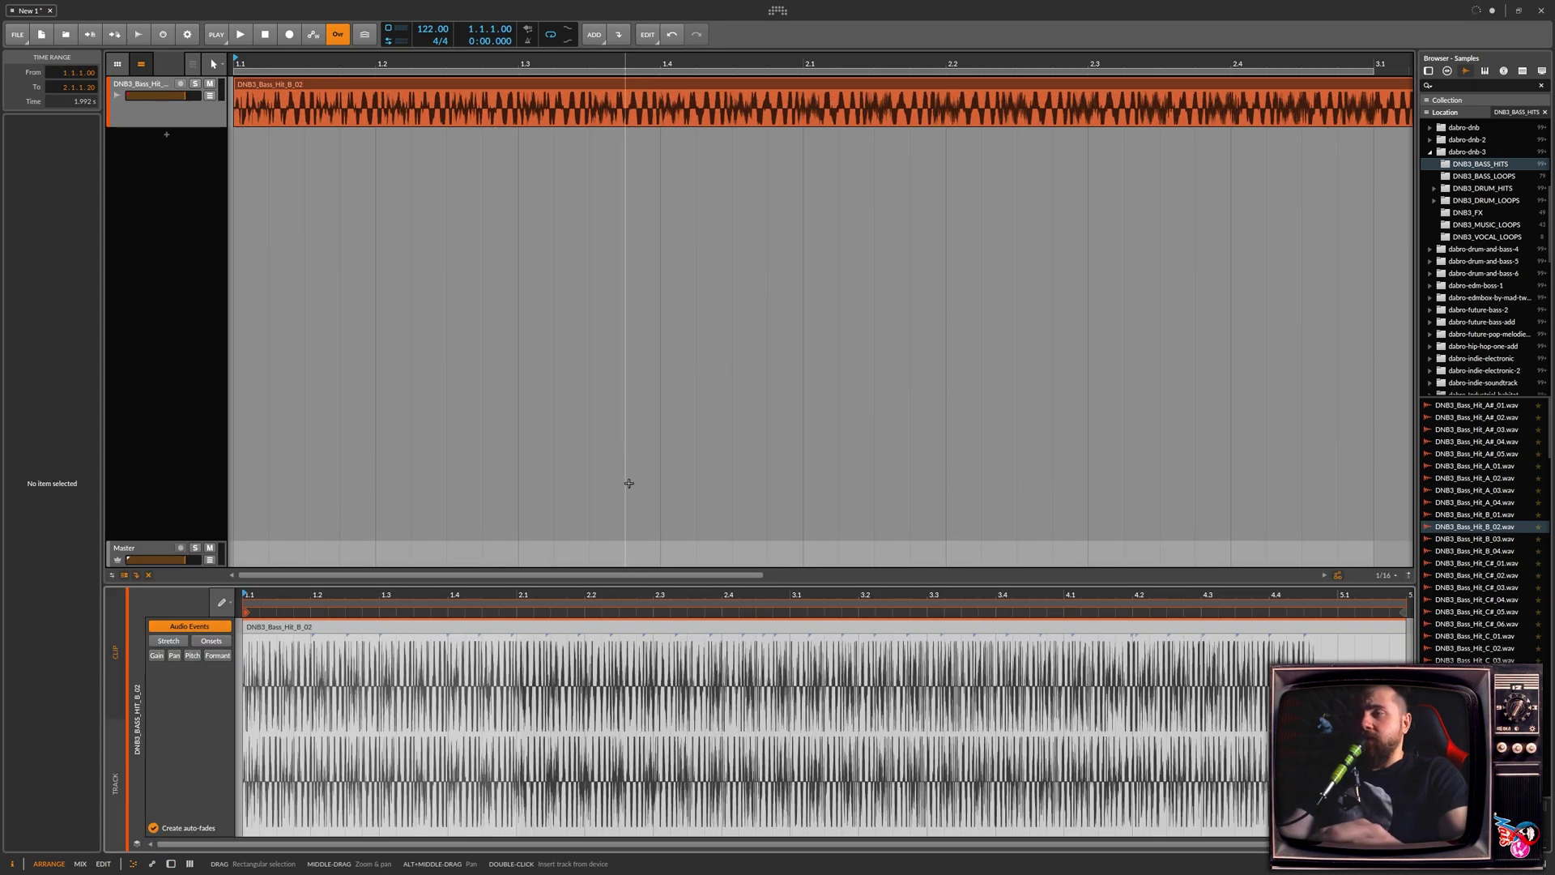
Step: Trim the bass-hit clip to one beat, ending at 1.2, and zoom the editor to fit
{"action": "left_click", "coordinate": [579, 640]}
{"action": "left_click_drag", "start_coordinate": [1270, 729], "coordinate": [1004, 729]}
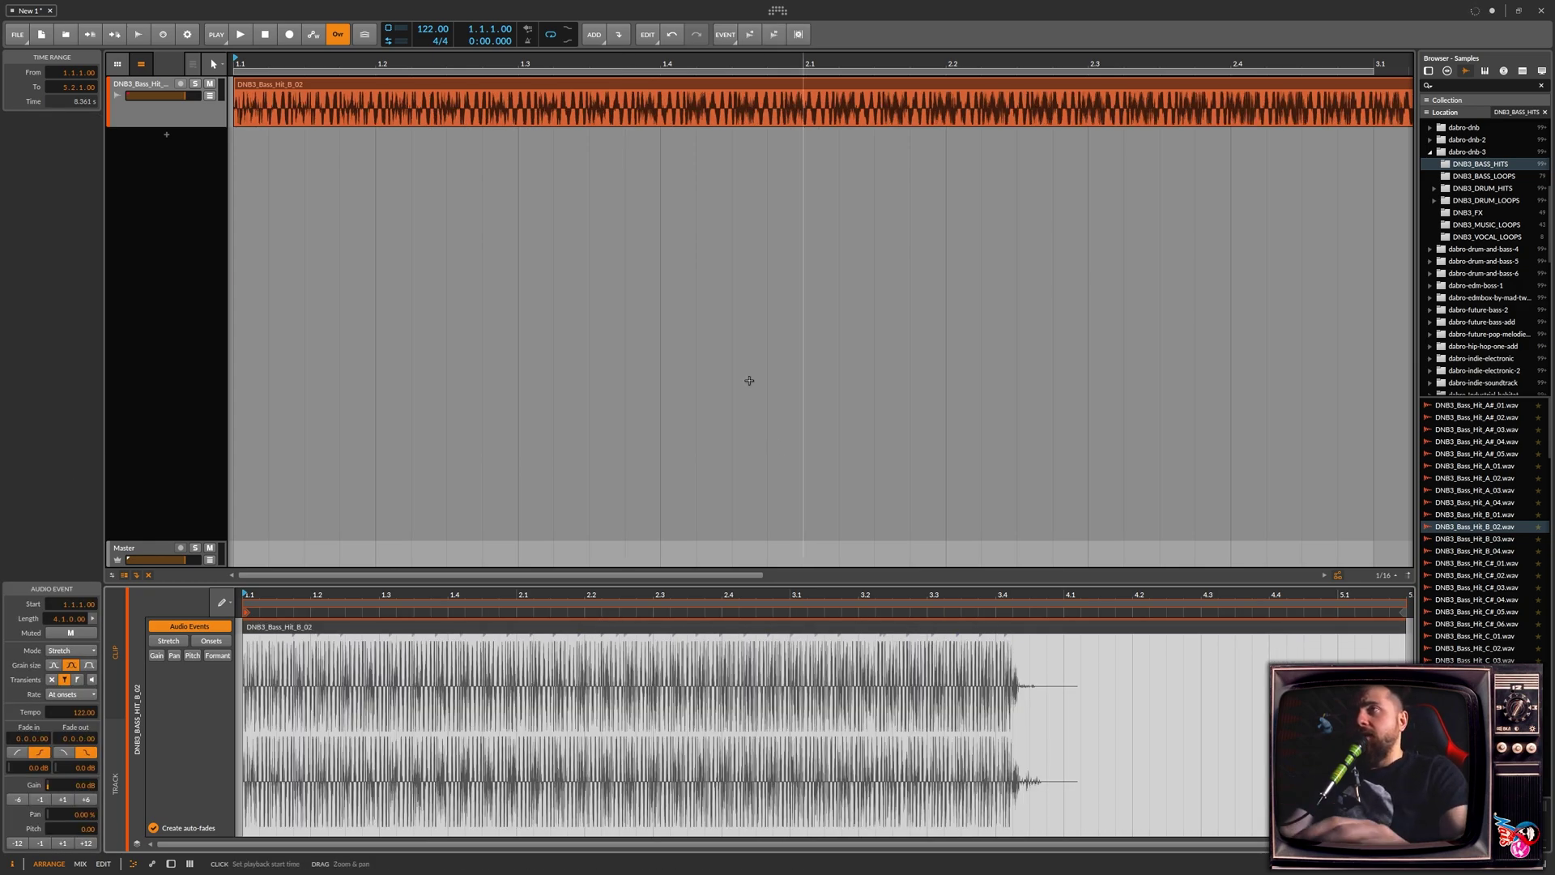
{"action": "scroll", "coordinate": [766, 191], "scroll_direction": "down", "scroll_amount": 3}
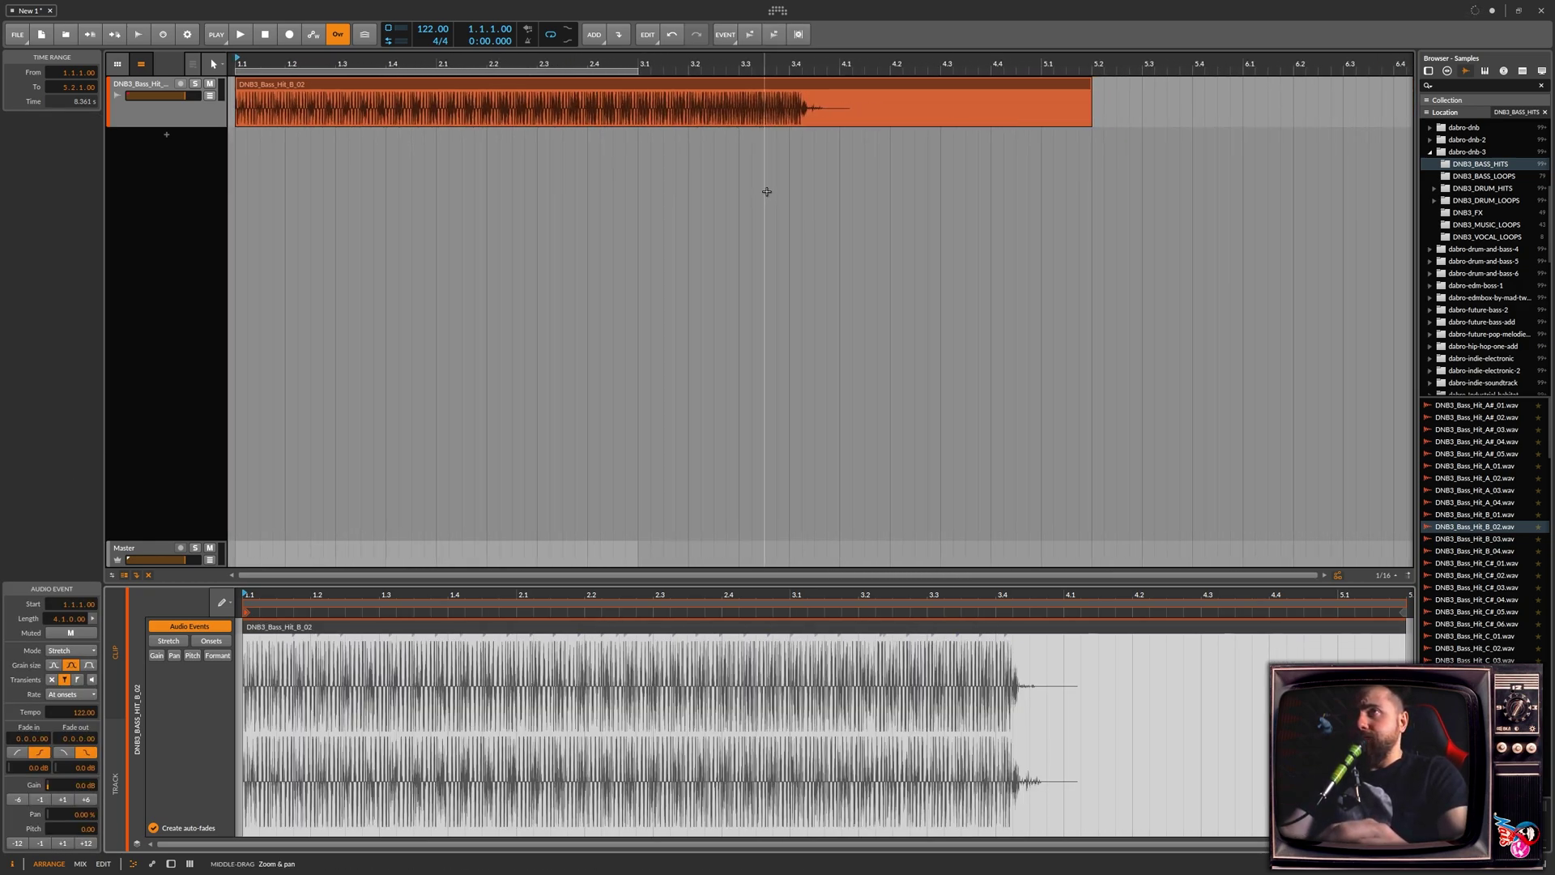
{"action": "left_click_drag", "start_coordinate": [1090, 106], "coordinate": [279, 115]}
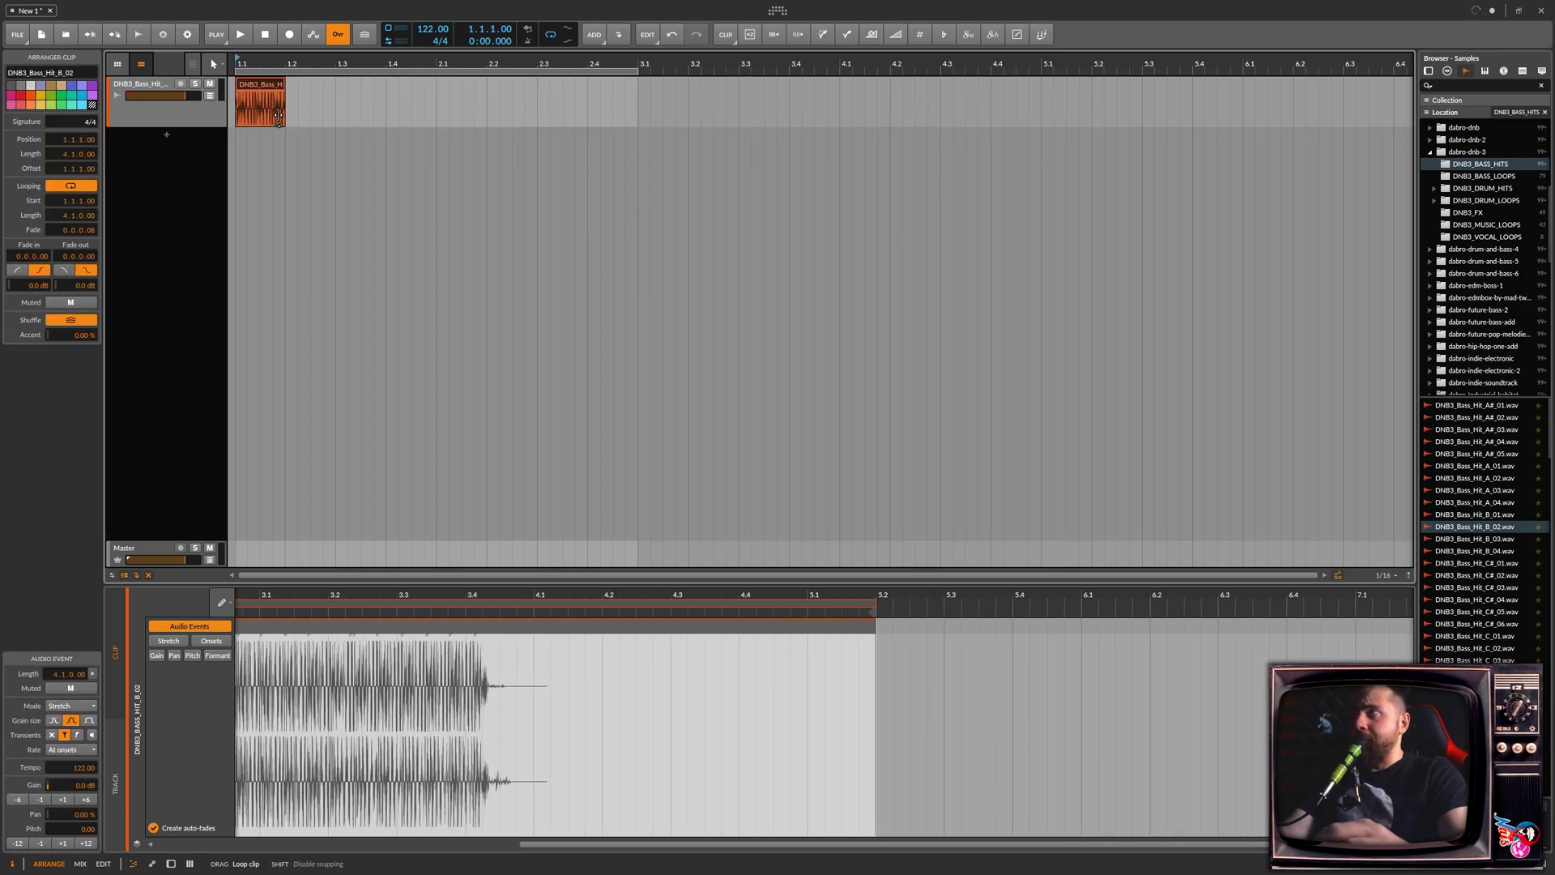
{"action": "scroll", "coordinate": [279, 116], "scroll_direction": "up", "scroll_amount": 3}
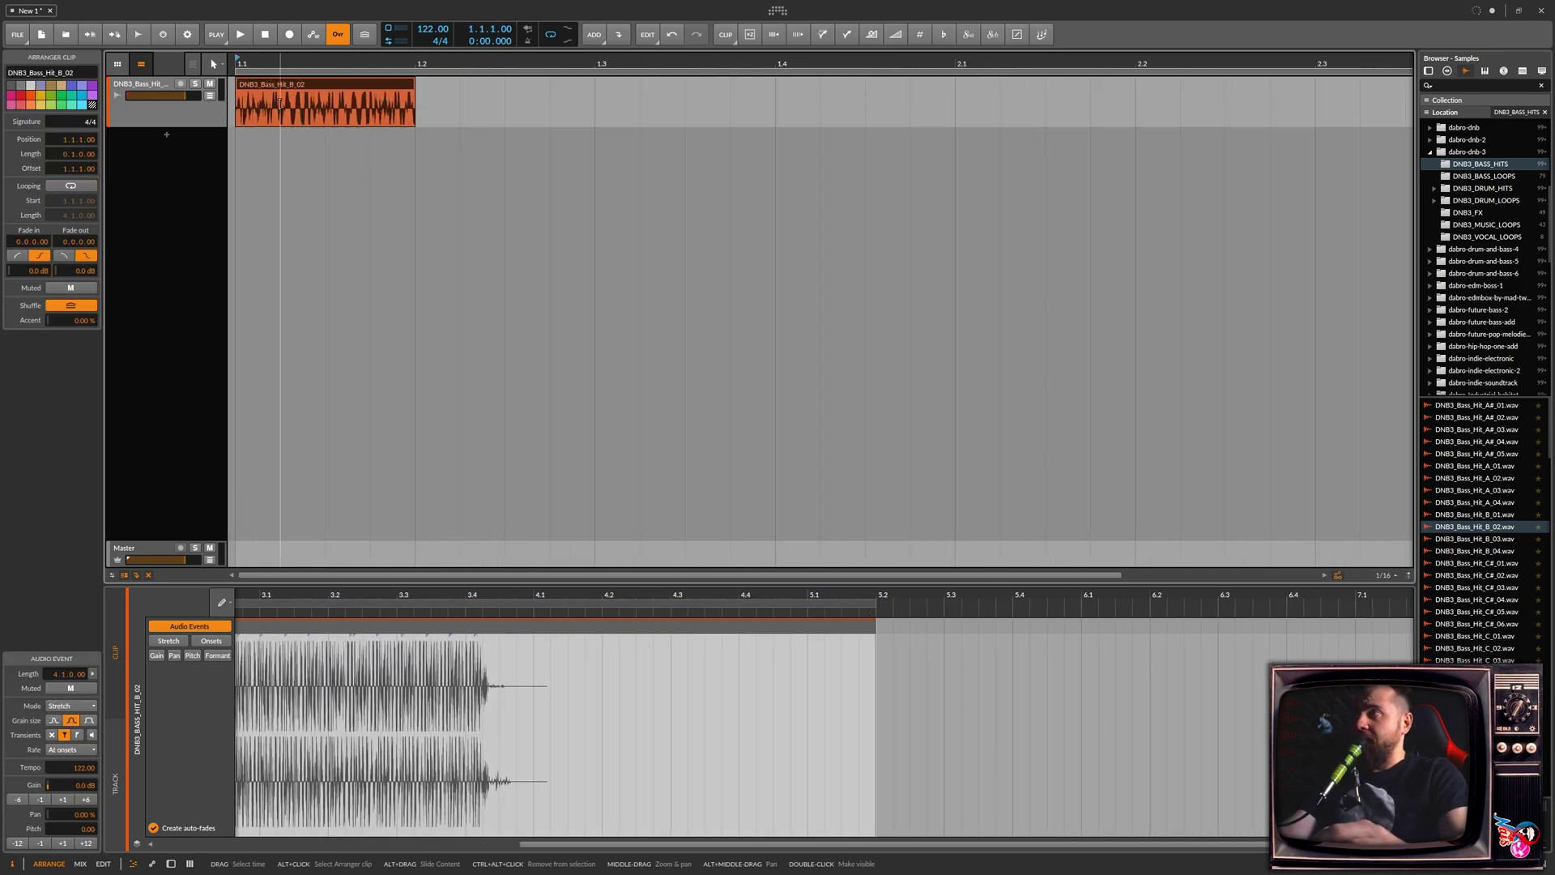
{"action": "double_click", "coordinate": [417, 104]}
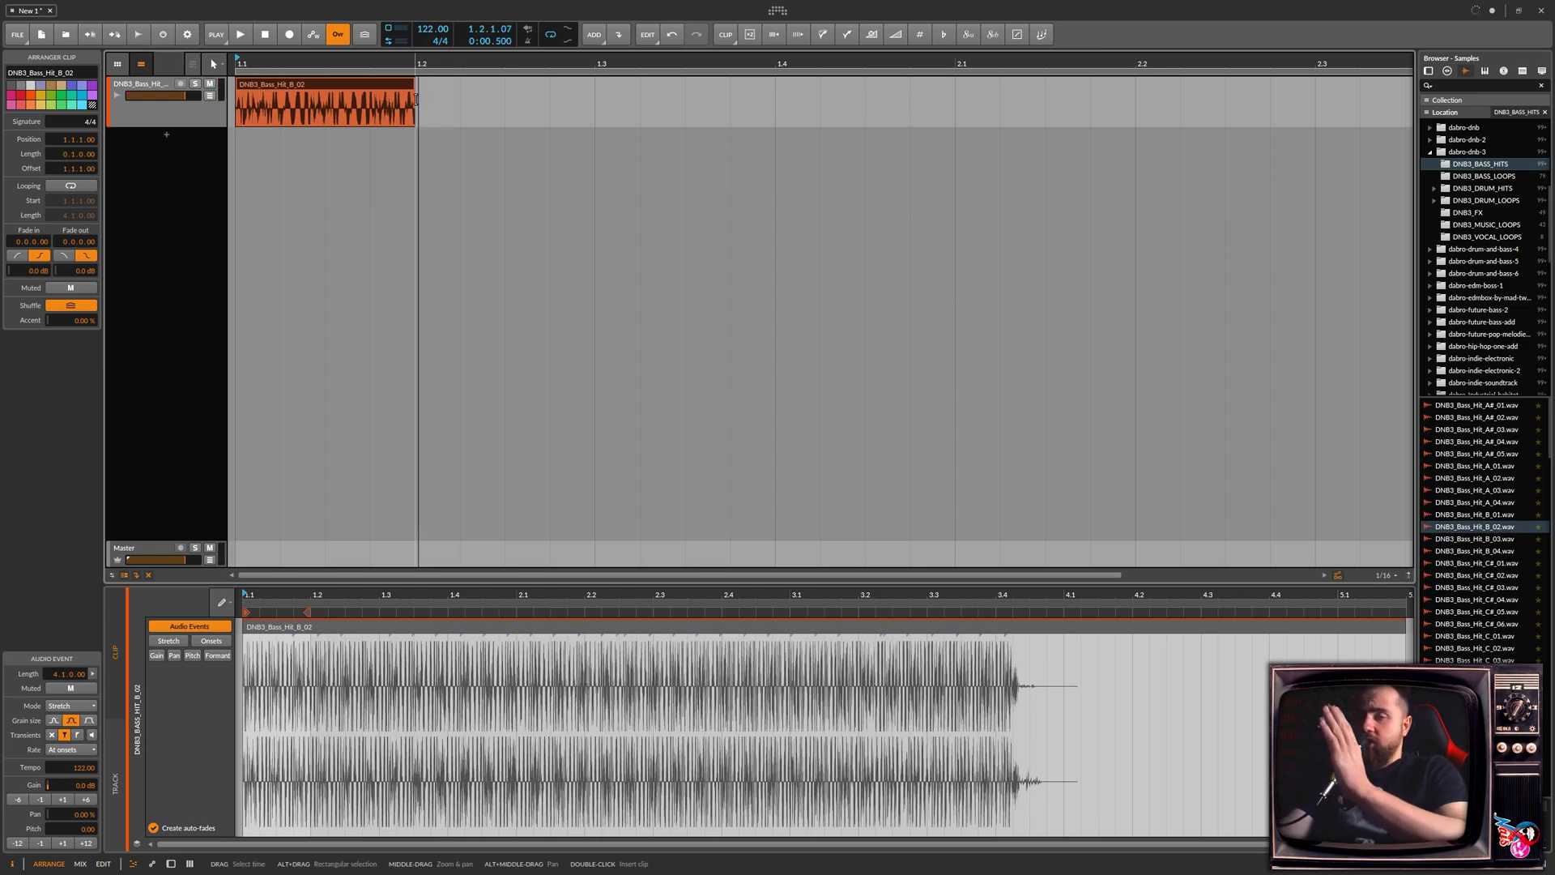
Step: Reset the playhead and assign Scale 50% and Scale 200% shortcuts in Settings
{"action": "key", "text": "space"}
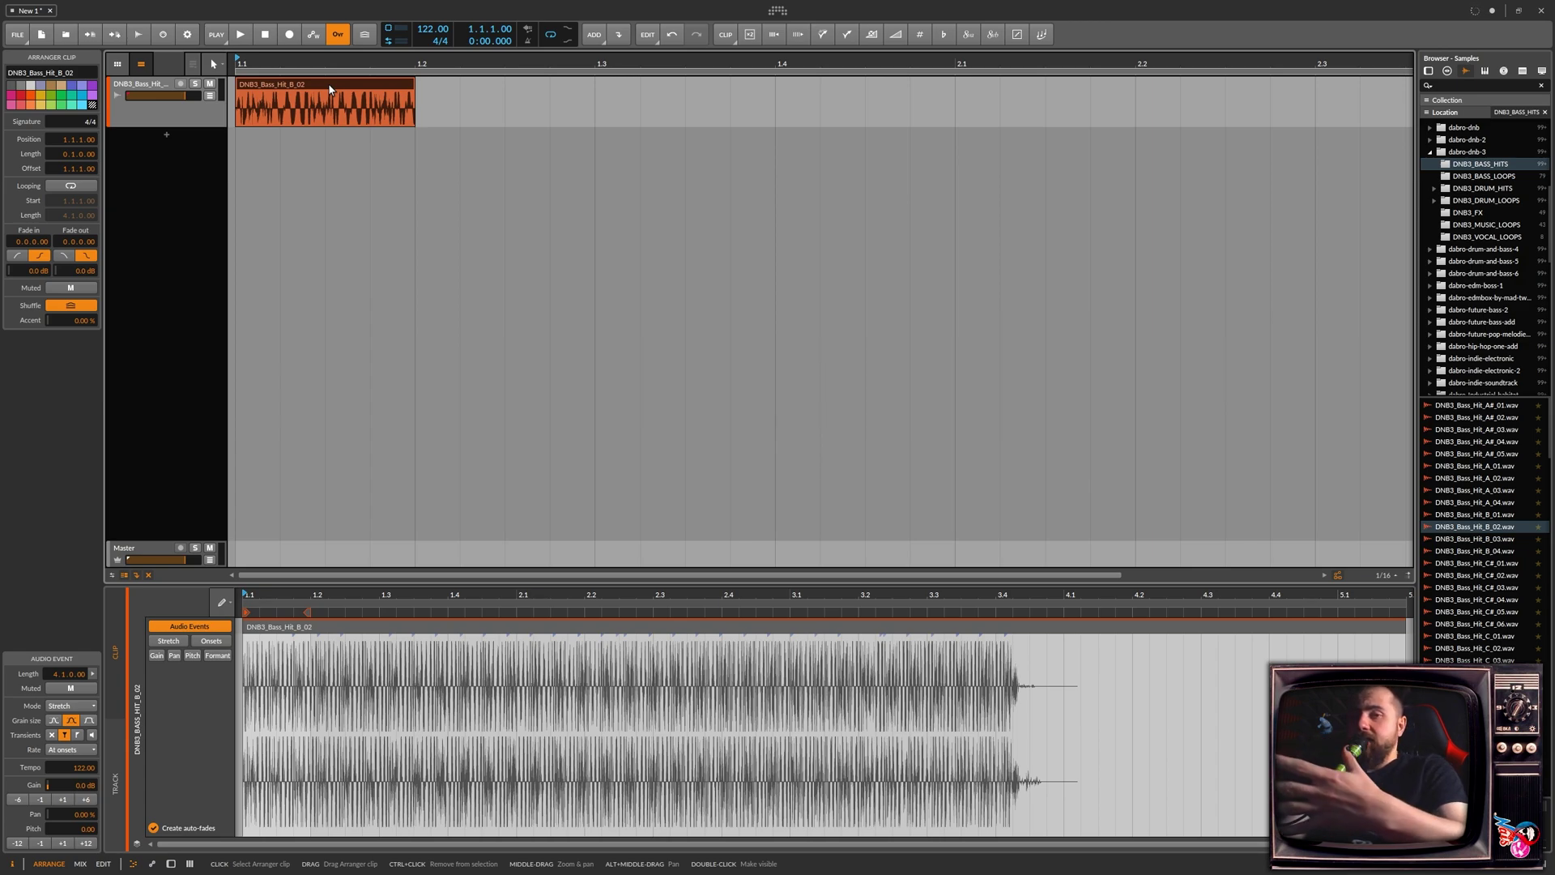
{"action": "key", "text": "ctrl+comma"}
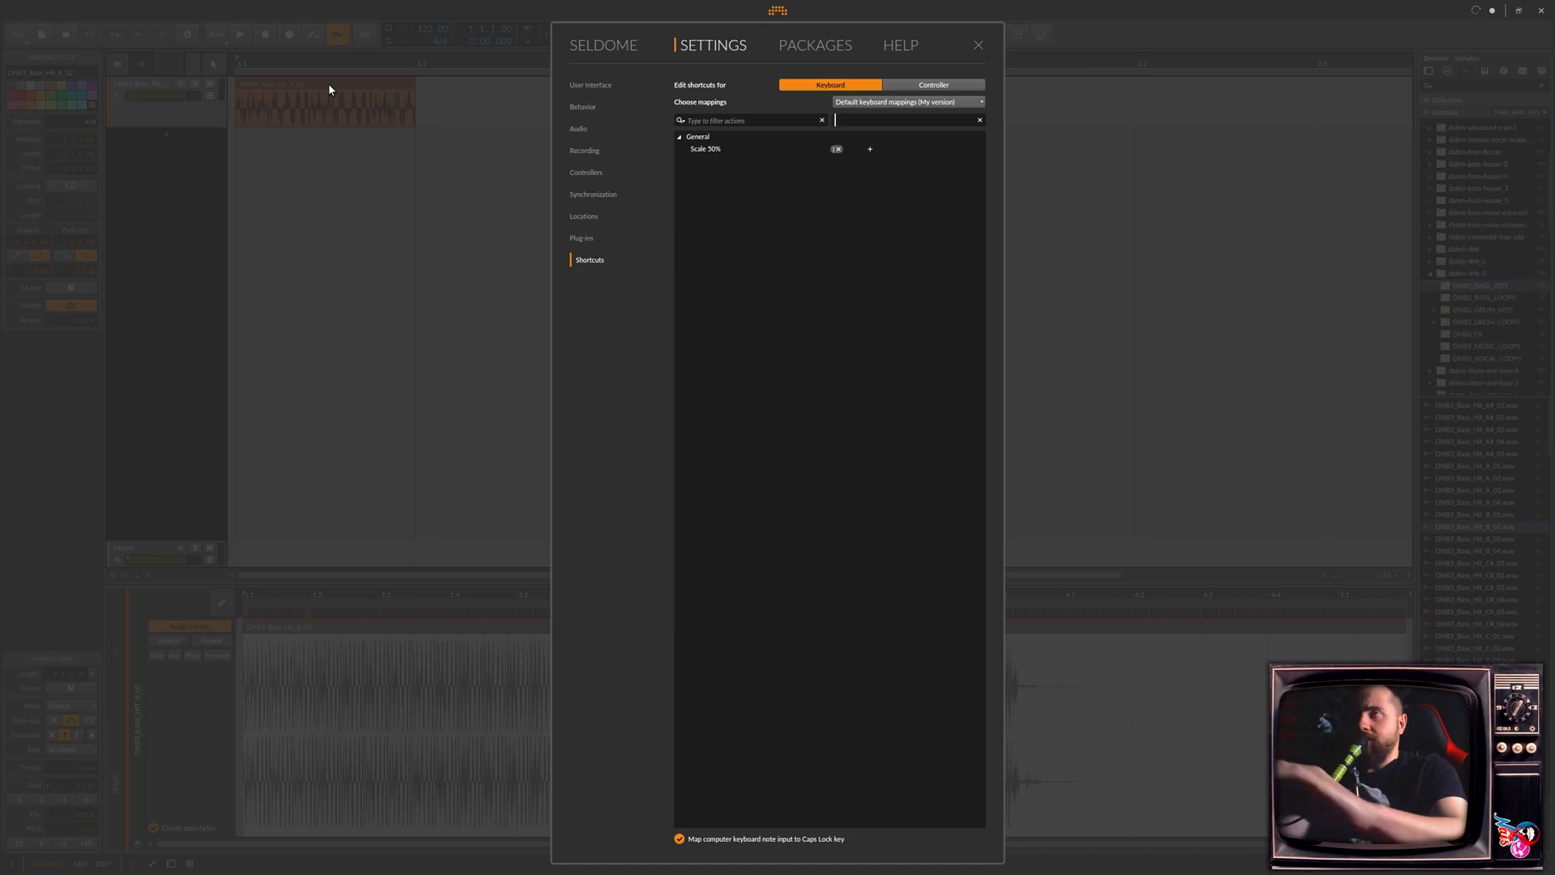
{"action": "key", "text": "Escape"}
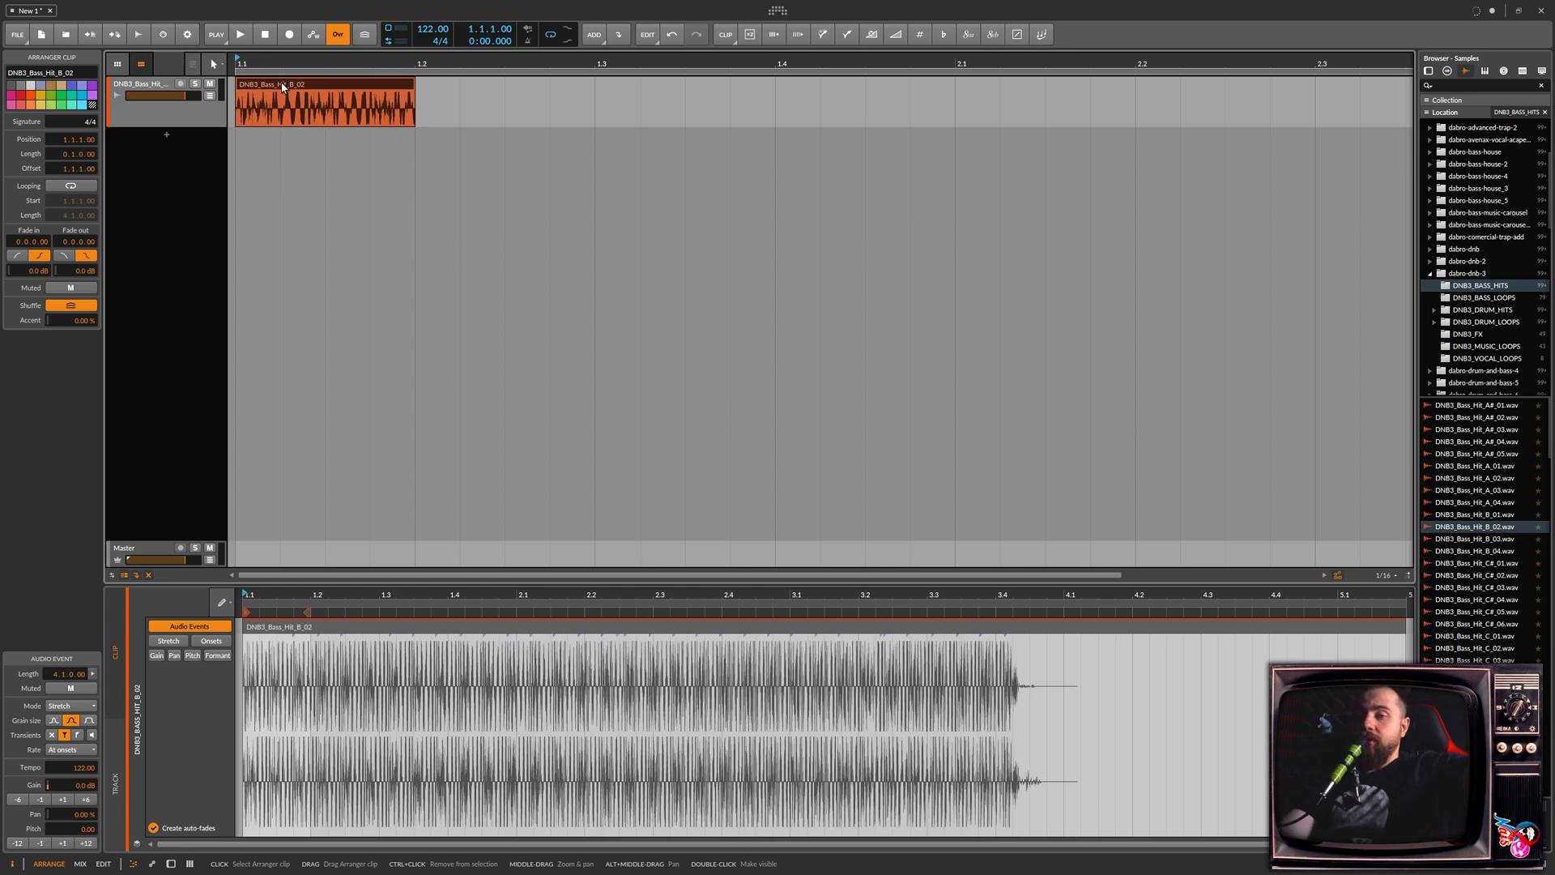
Step: Stretch the bass-hit clip to double its length, then scale it back down
{"action": "key", "text": "ctrl+d"}
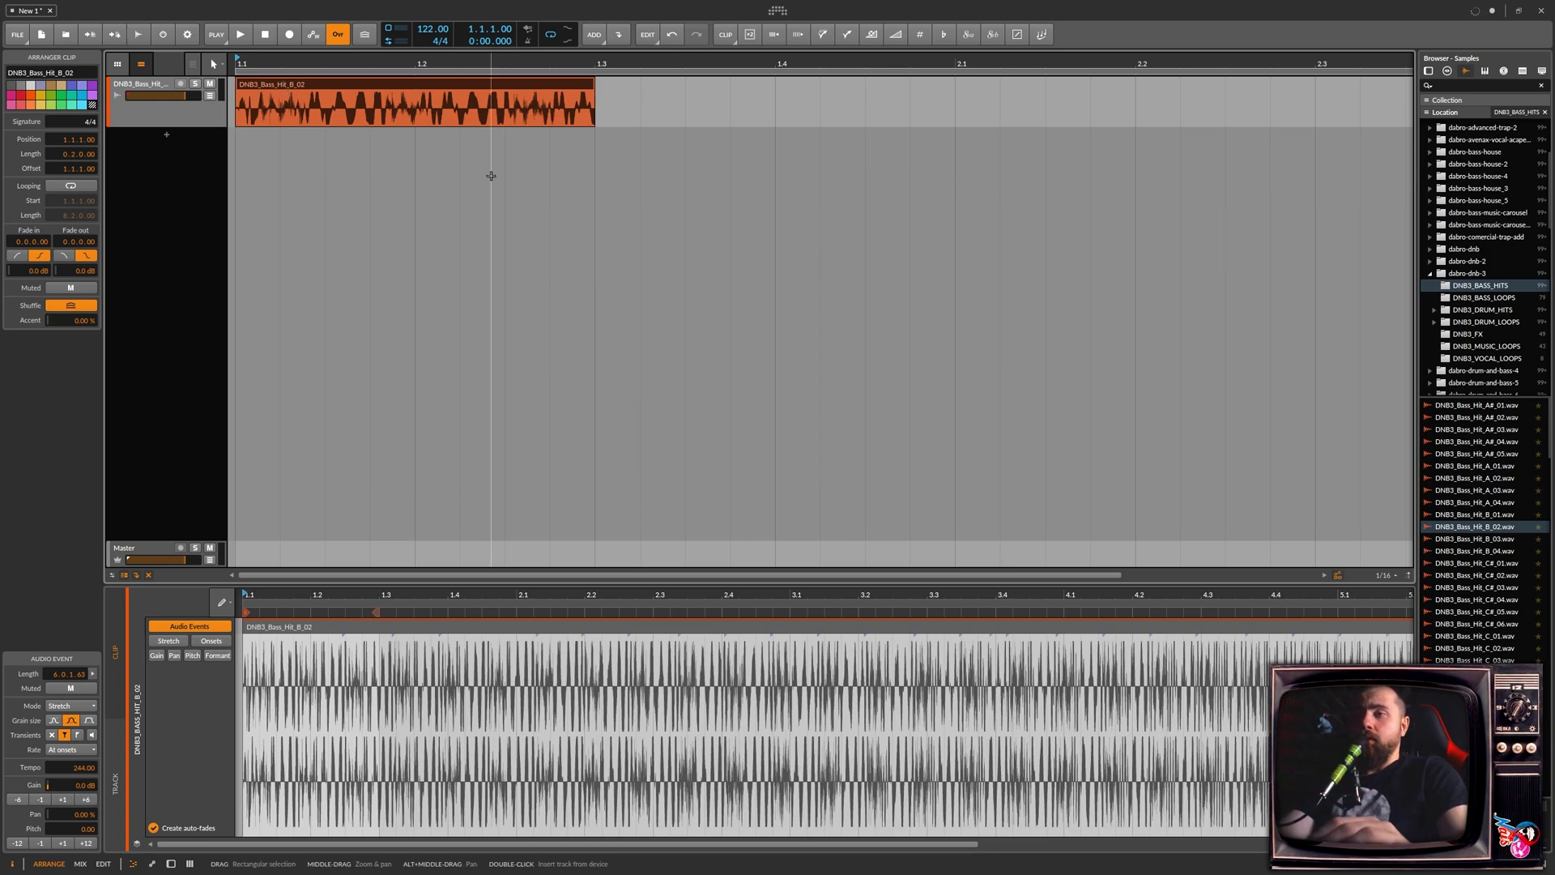
{"action": "key", "text": "ctrl+z"}
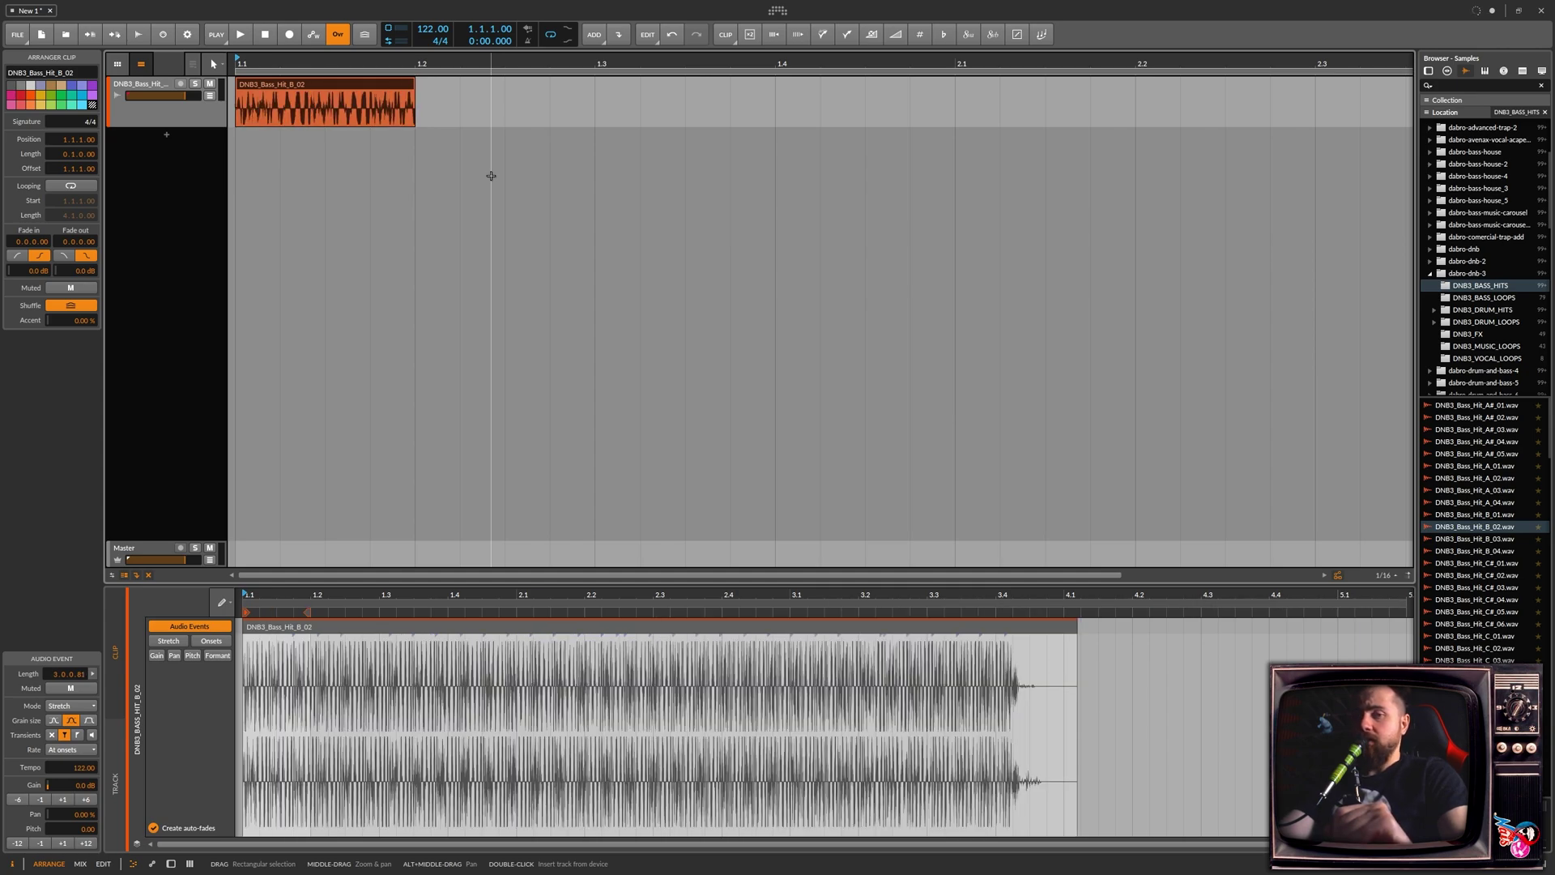
{"action": "key", "text": "ctrl+z"}
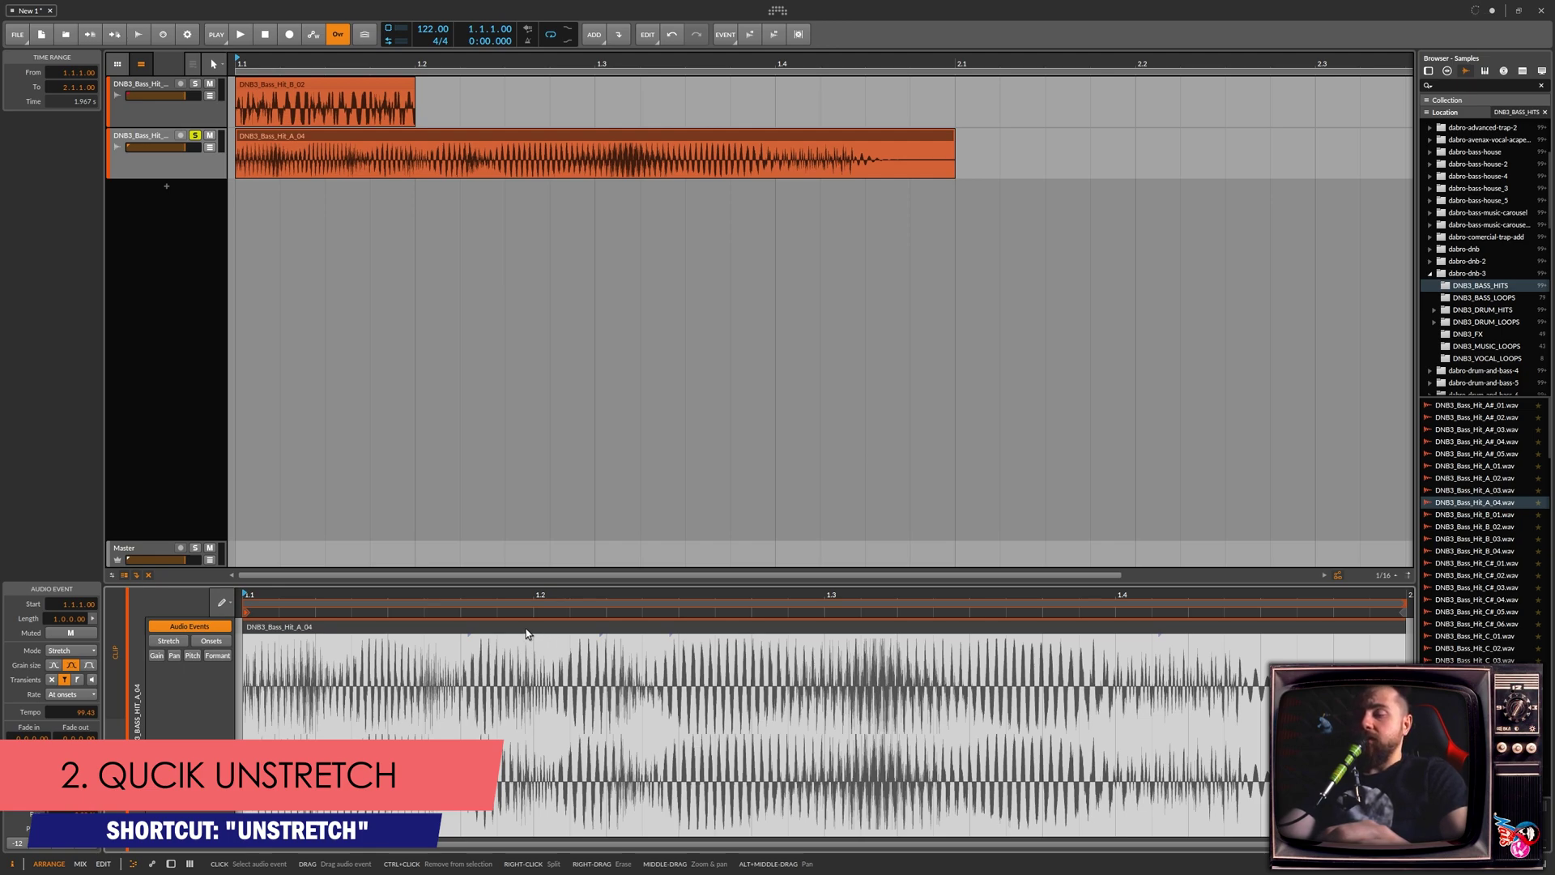
Step: Unstretch the DNB3_Bass_Hit_A_04 audio and hide the detail editor
{"action": "key", "text": "ctrl+u"}
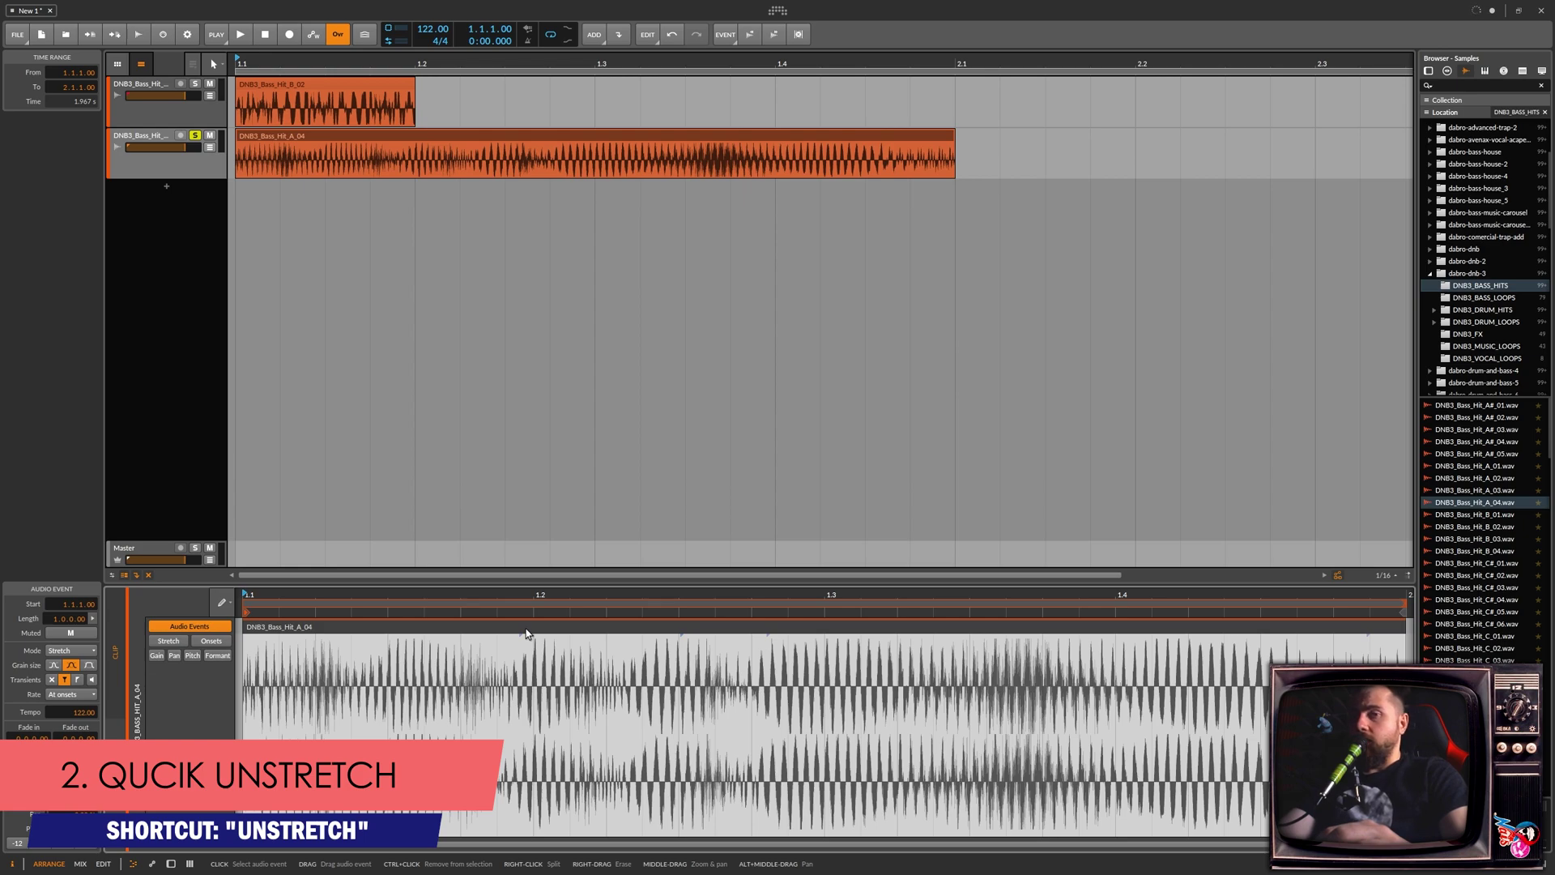
{"action": "left_click", "coordinate": [473, 360]}
{"action": "key", "text": "e"}
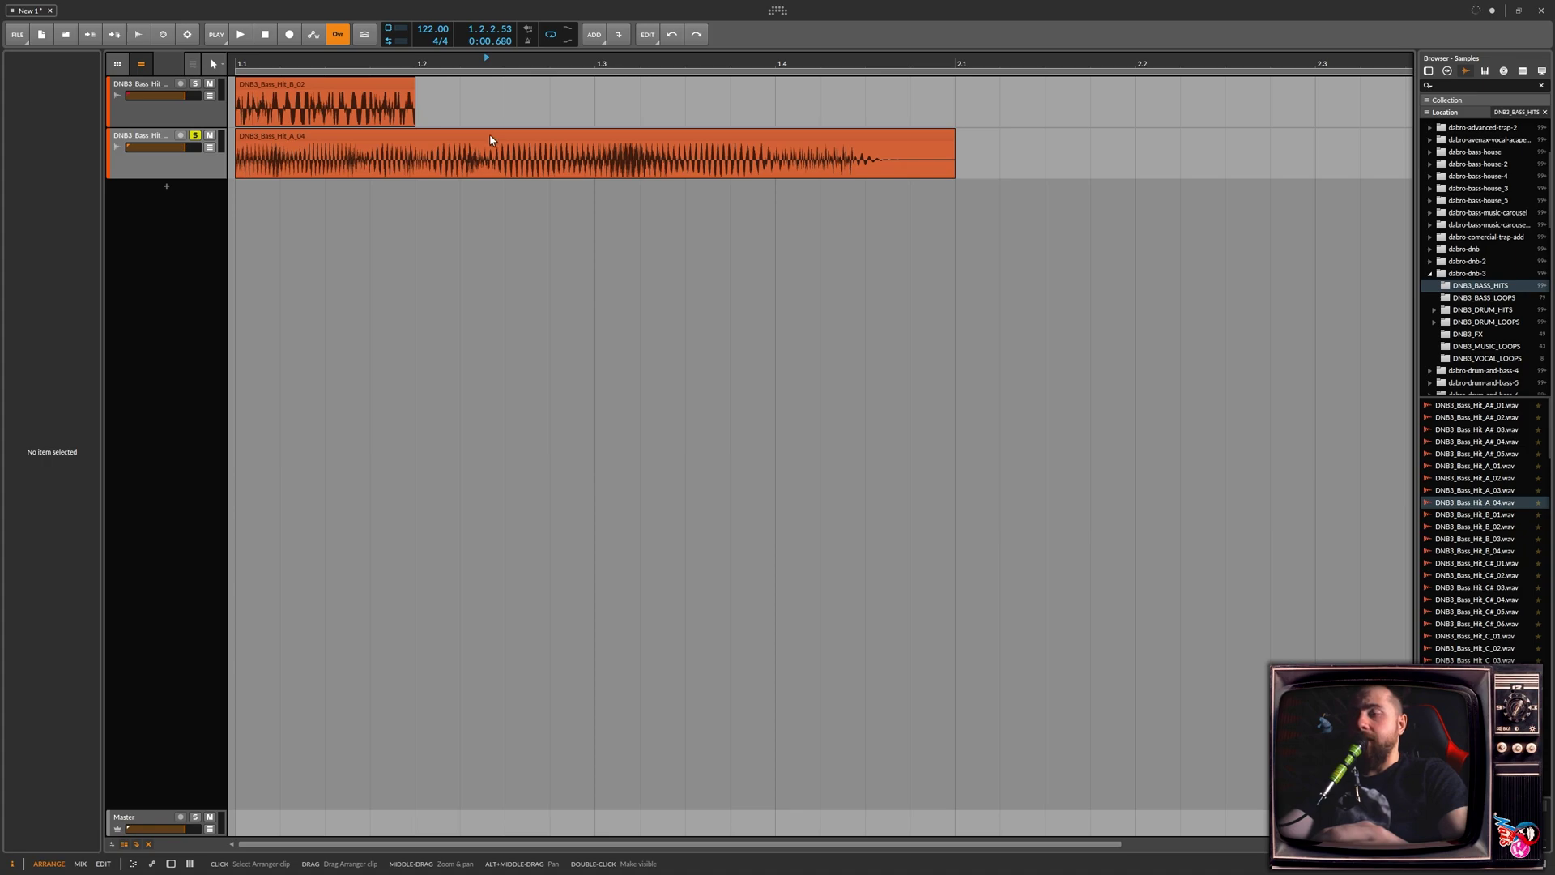
Step: Open the second track's clip and check the Unstretch shortcut in Settings
{"action": "double_click", "coordinate": [490, 142]}
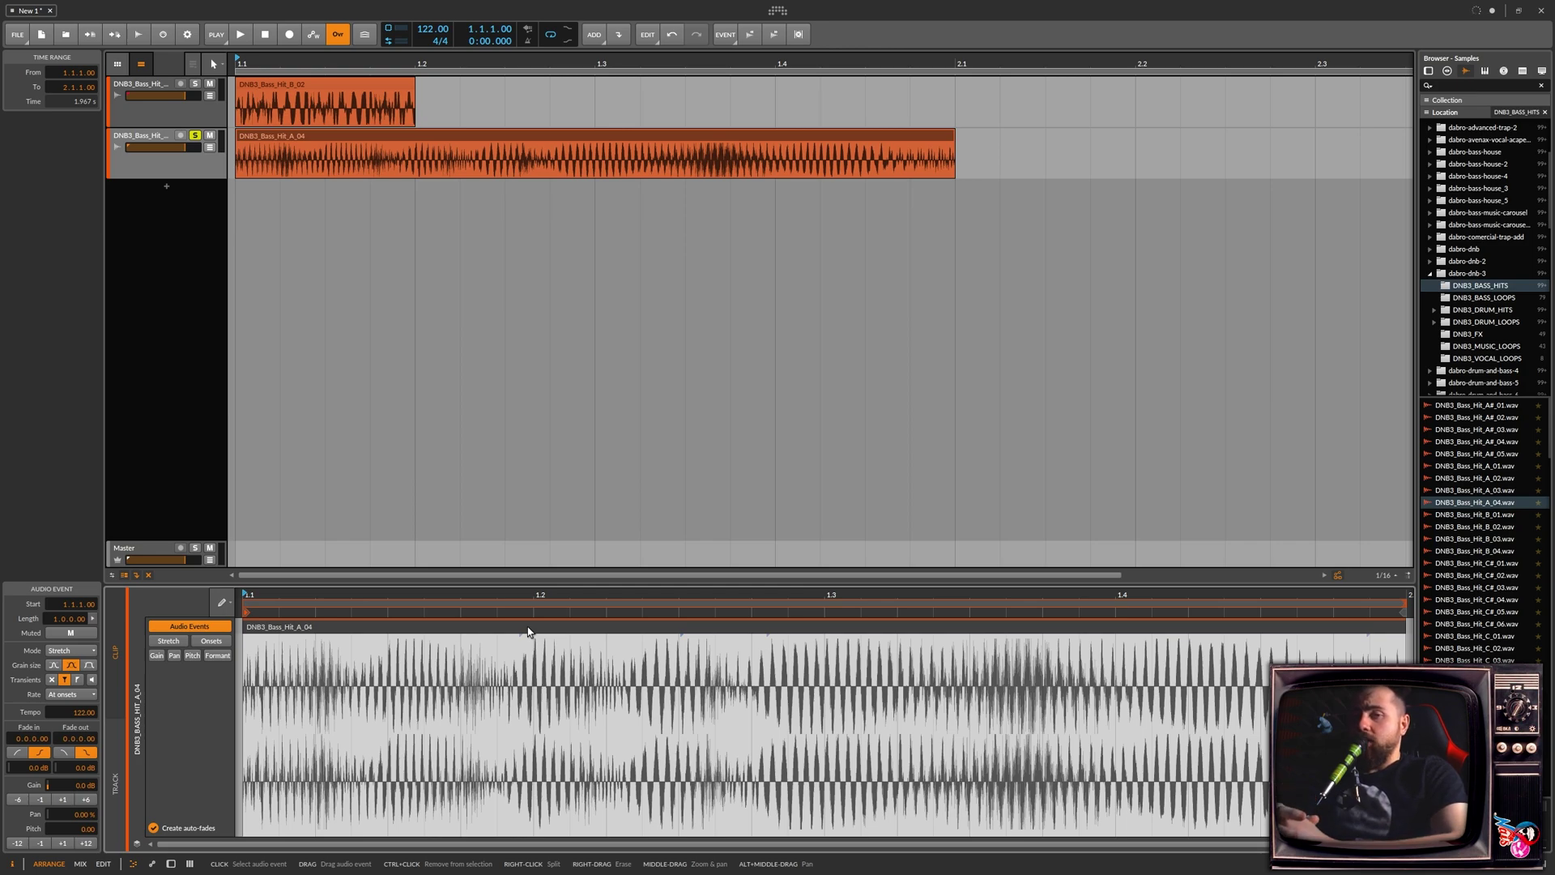
{"action": "key", "text": "ctrl+comma"}
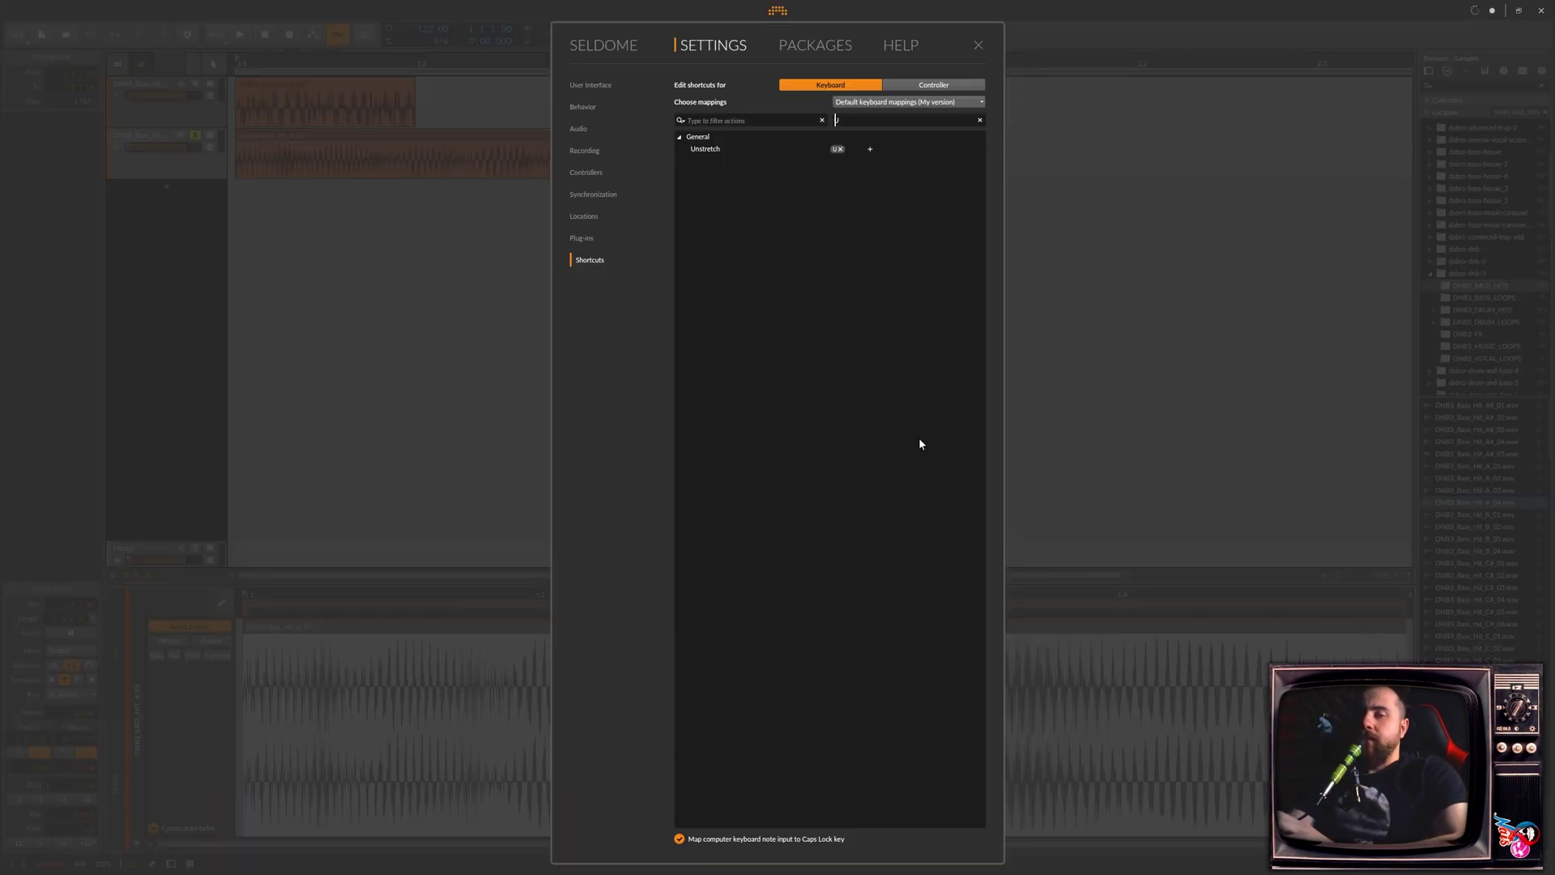
{"action": "left_click", "coordinate": [980, 46]}
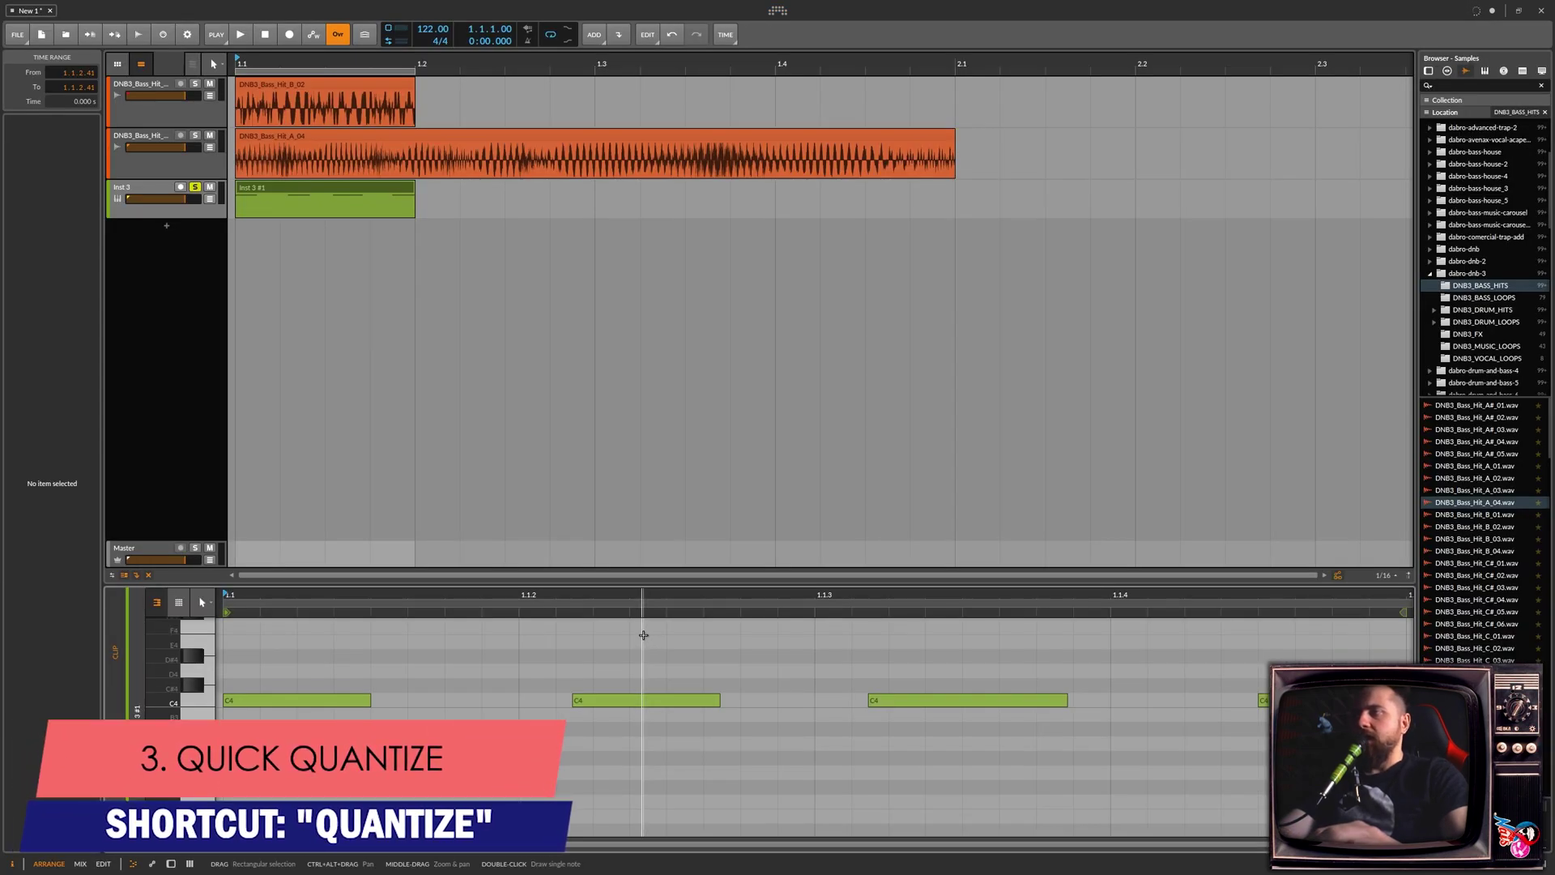
{"action": "scroll", "coordinate": [519, 634], "scroll_direction": "right", "scroll_amount": 2}
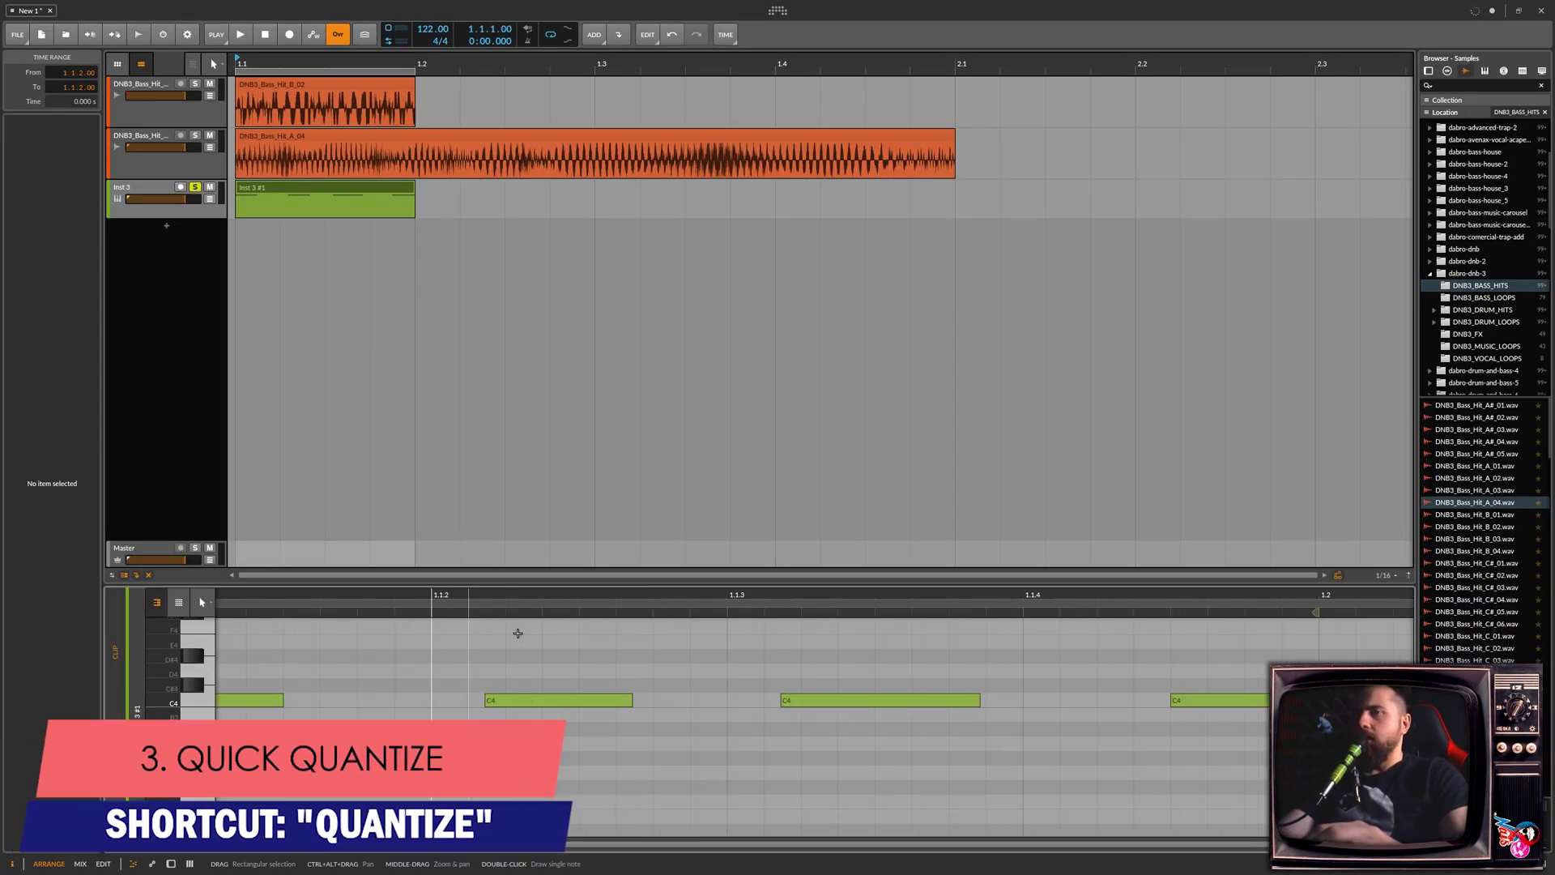
{"action": "scroll", "coordinate": [518, 633], "scroll_direction": "up", "scroll_amount": 3}
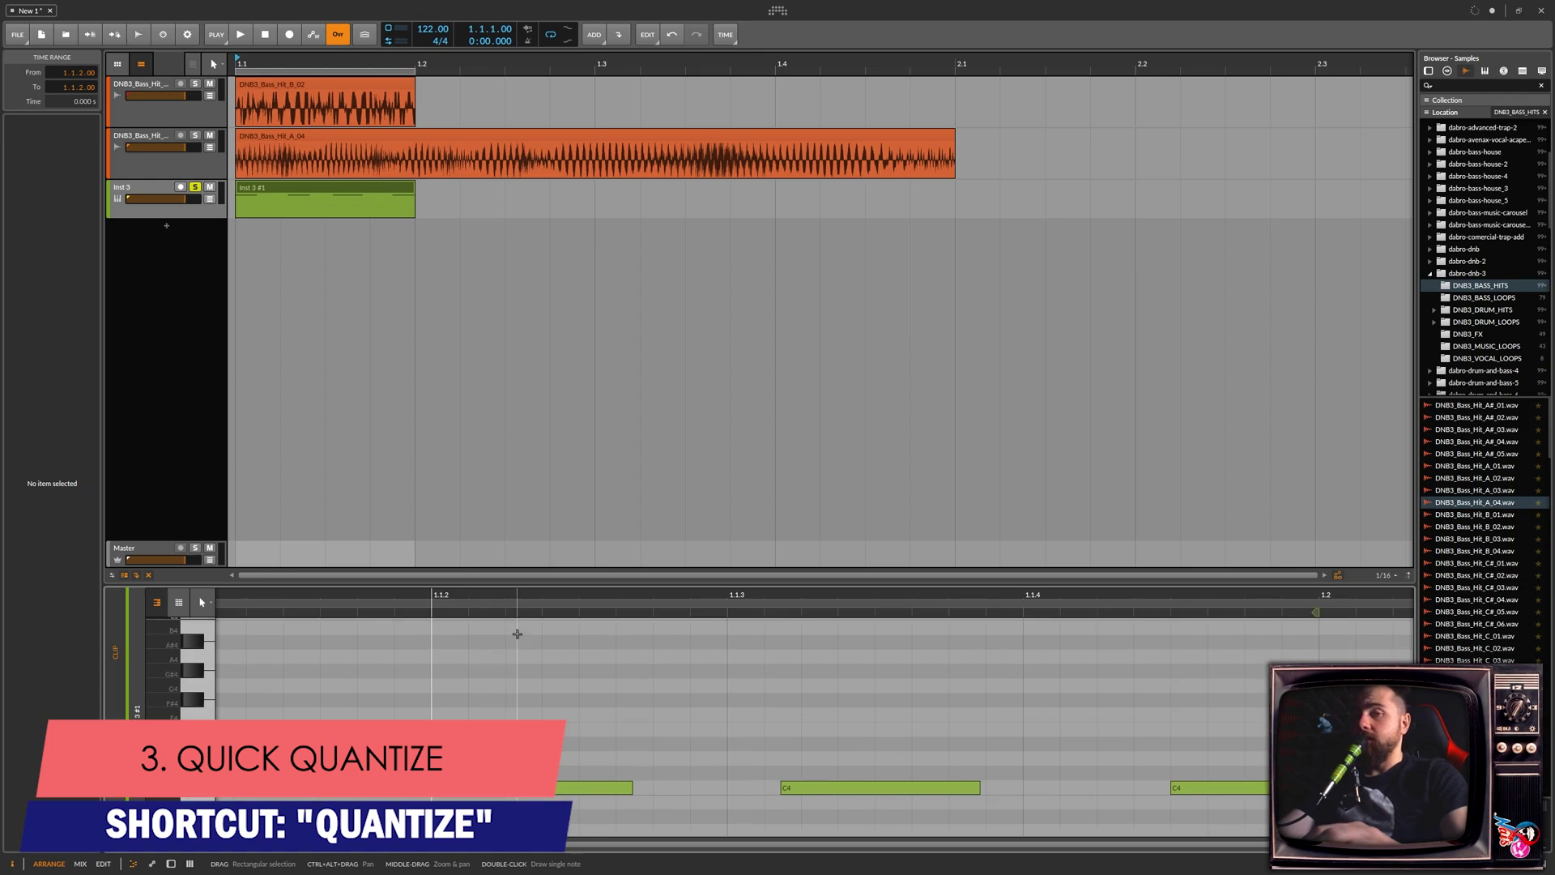
{"action": "scroll", "coordinate": [518, 633], "scroll_direction": "up", "scroll_amount": 2}
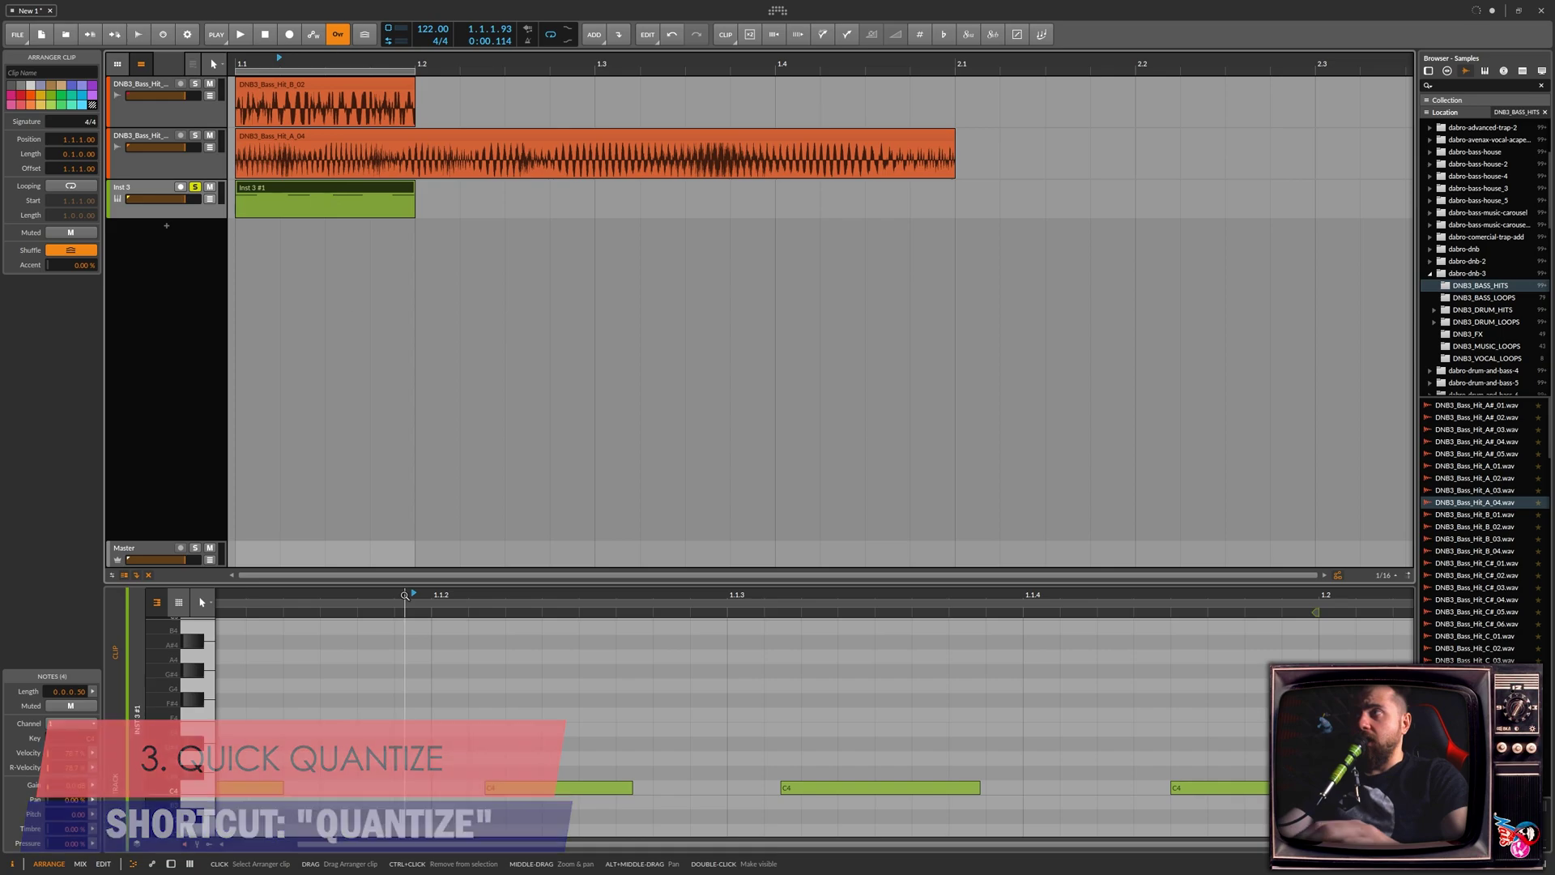
Step: Select all notes, undo the last note stretch, and cancel the Quantize dialog
{"action": "key", "text": "ctrl+a"}
{"action": "scroll", "coordinate": [505, 744], "scroll_direction": "down", "scroll_amount": 1}
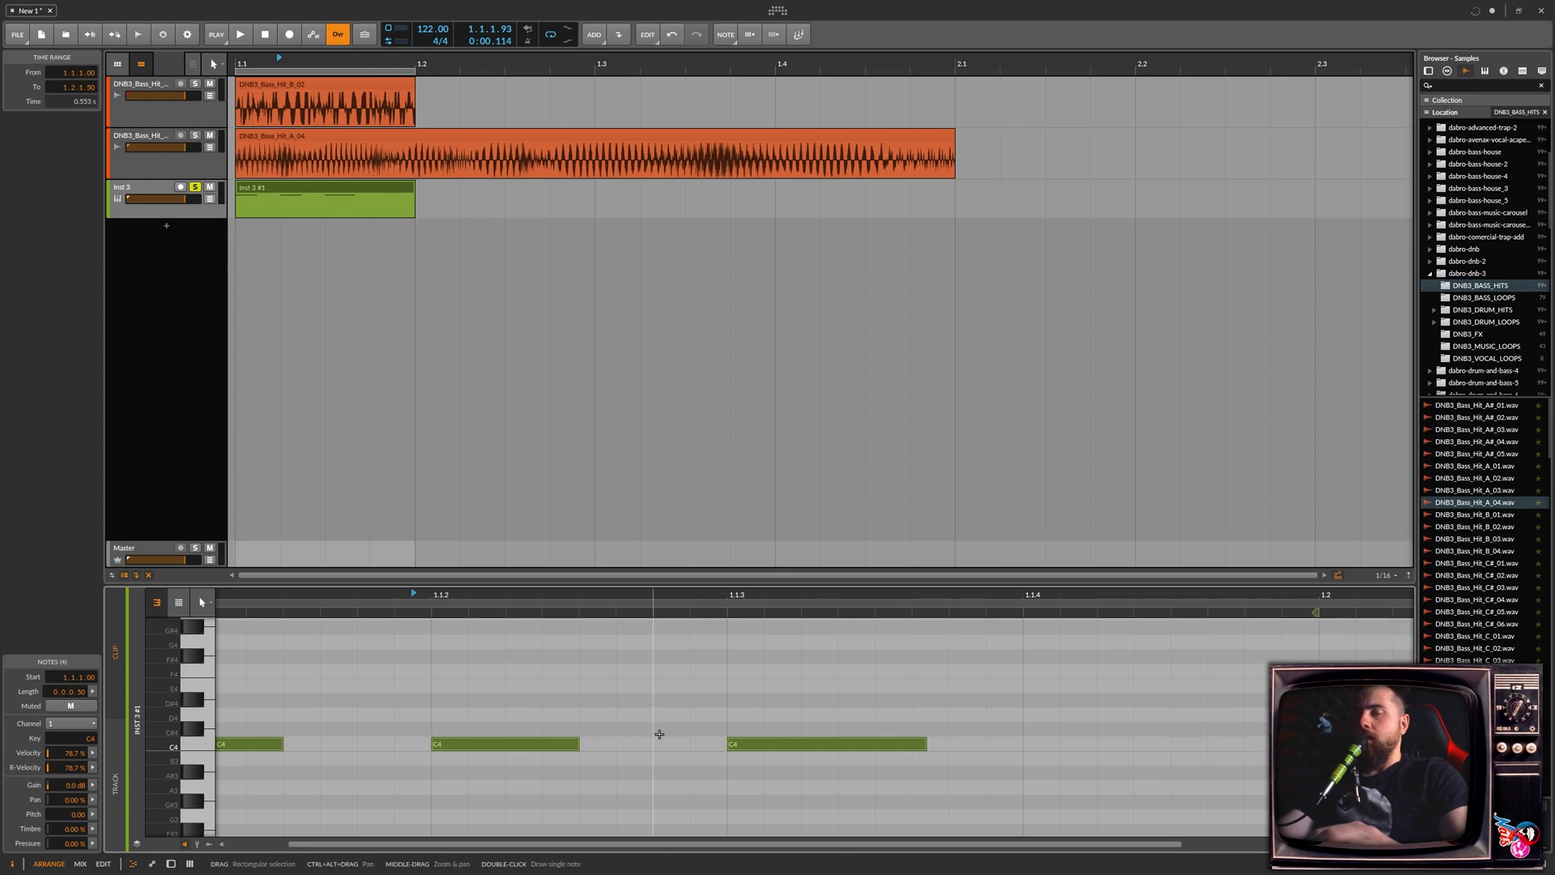
{"action": "key", "text": "ctrl+z"}
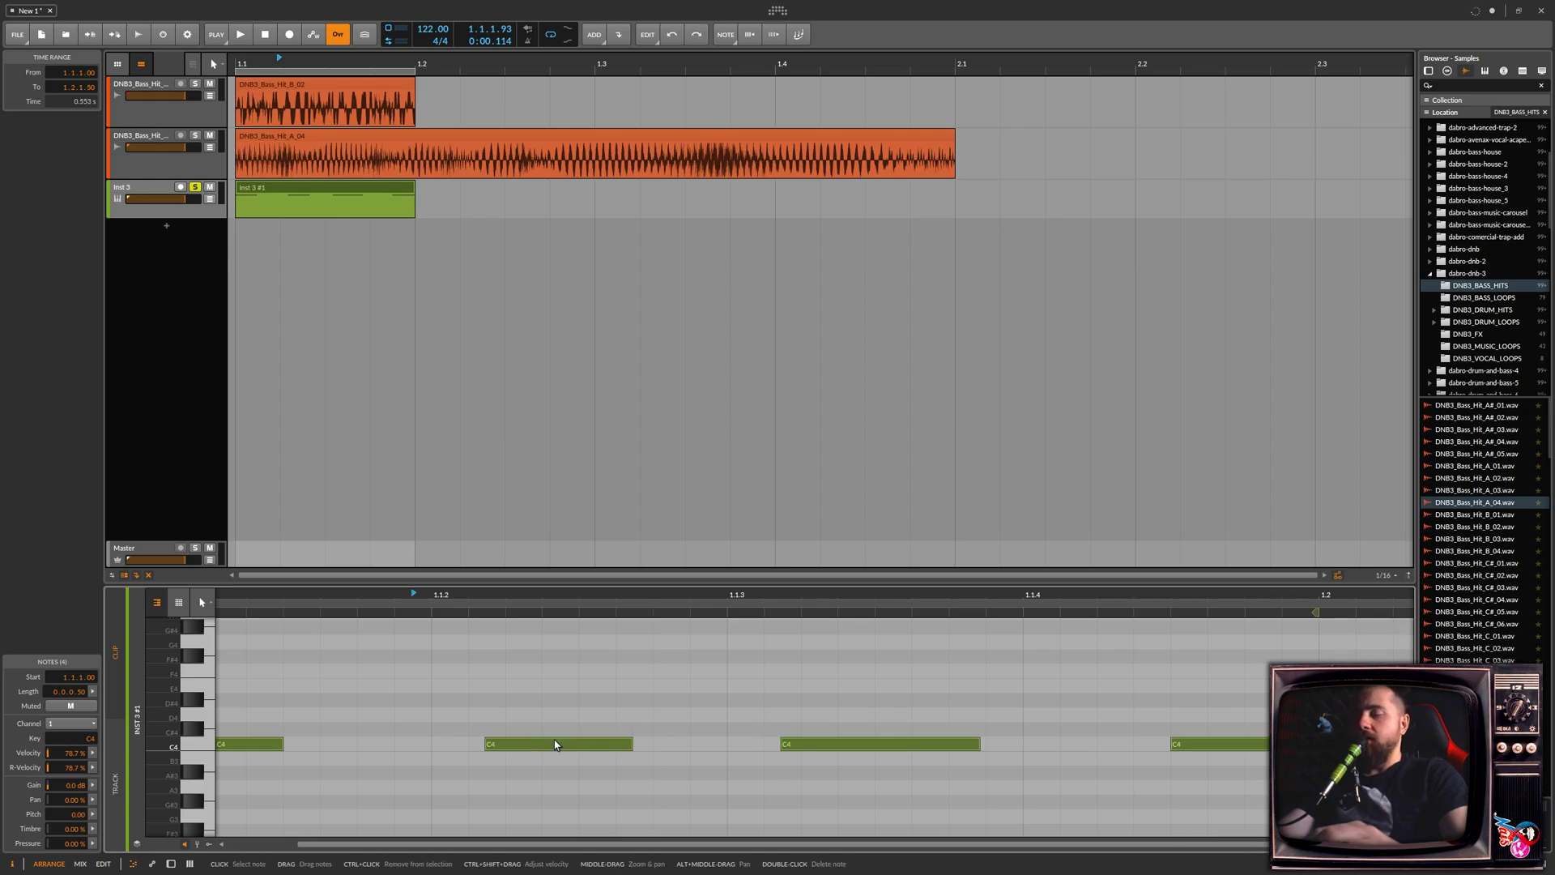
{"action": "key", "text": "q"}
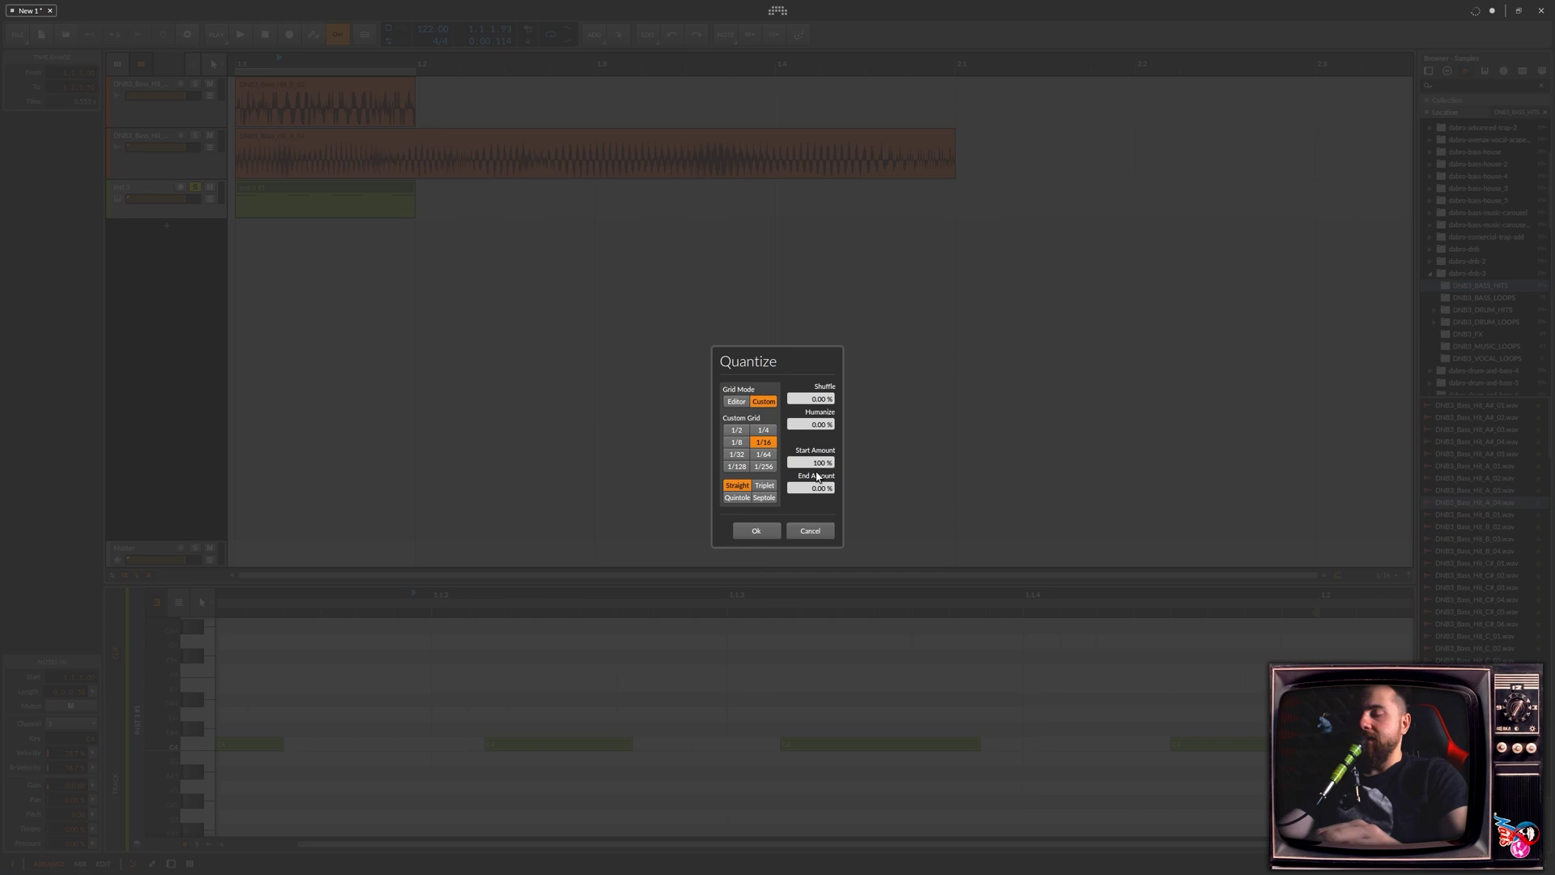
{"action": "left_click", "coordinate": [816, 533]}
Step: Browse a note's context menu, then filter the Shortcuts settings to Quantize with Alt+Q
{"action": "left_click", "coordinate": [667, 663]}
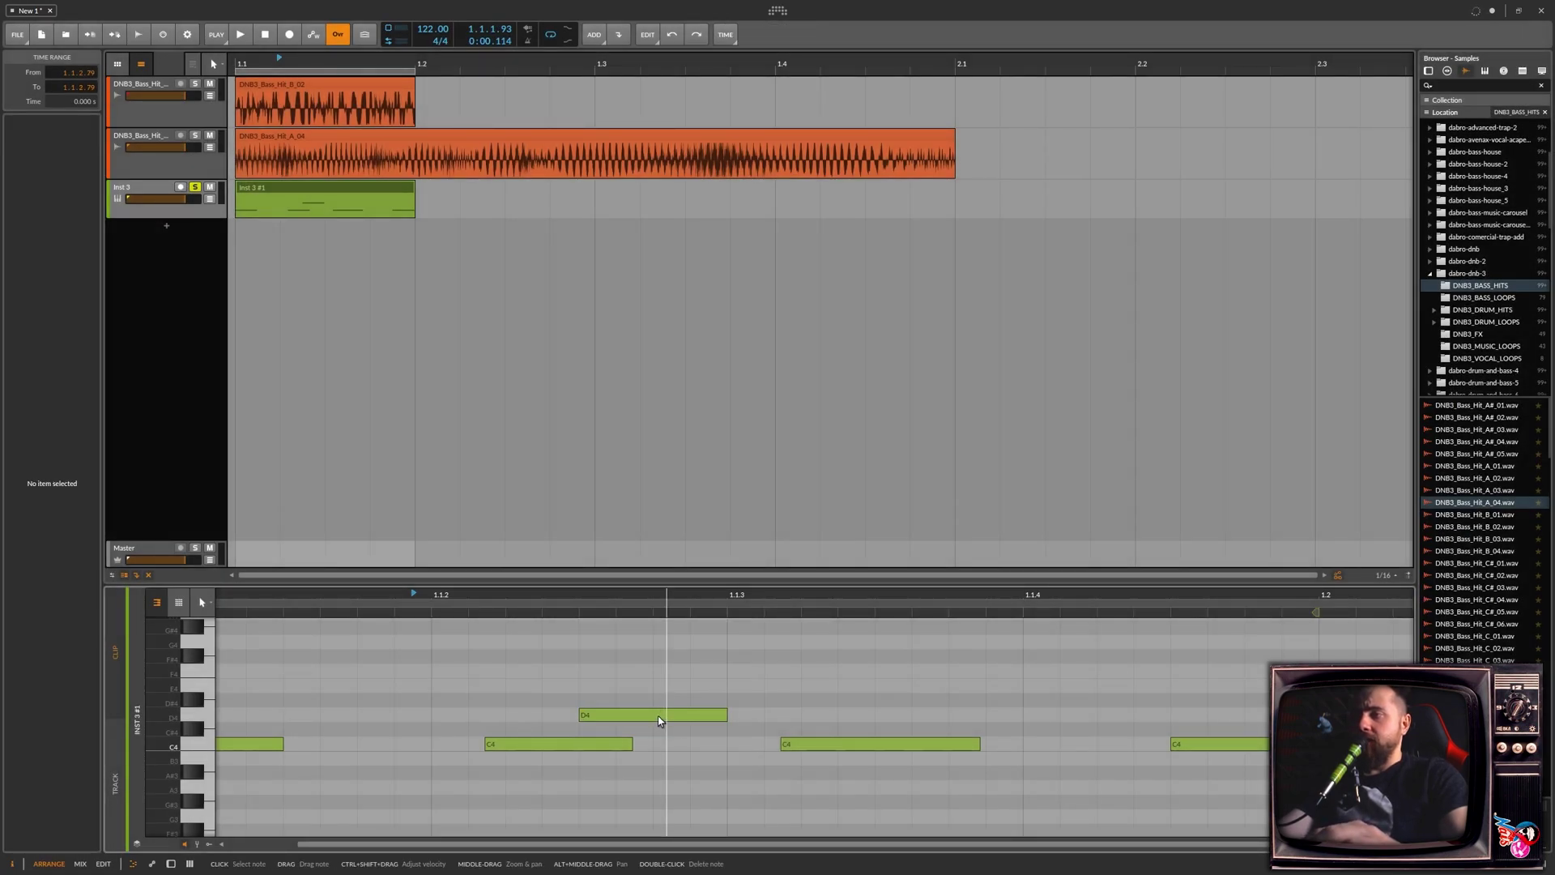
{"action": "right_click", "coordinate": [659, 654]}
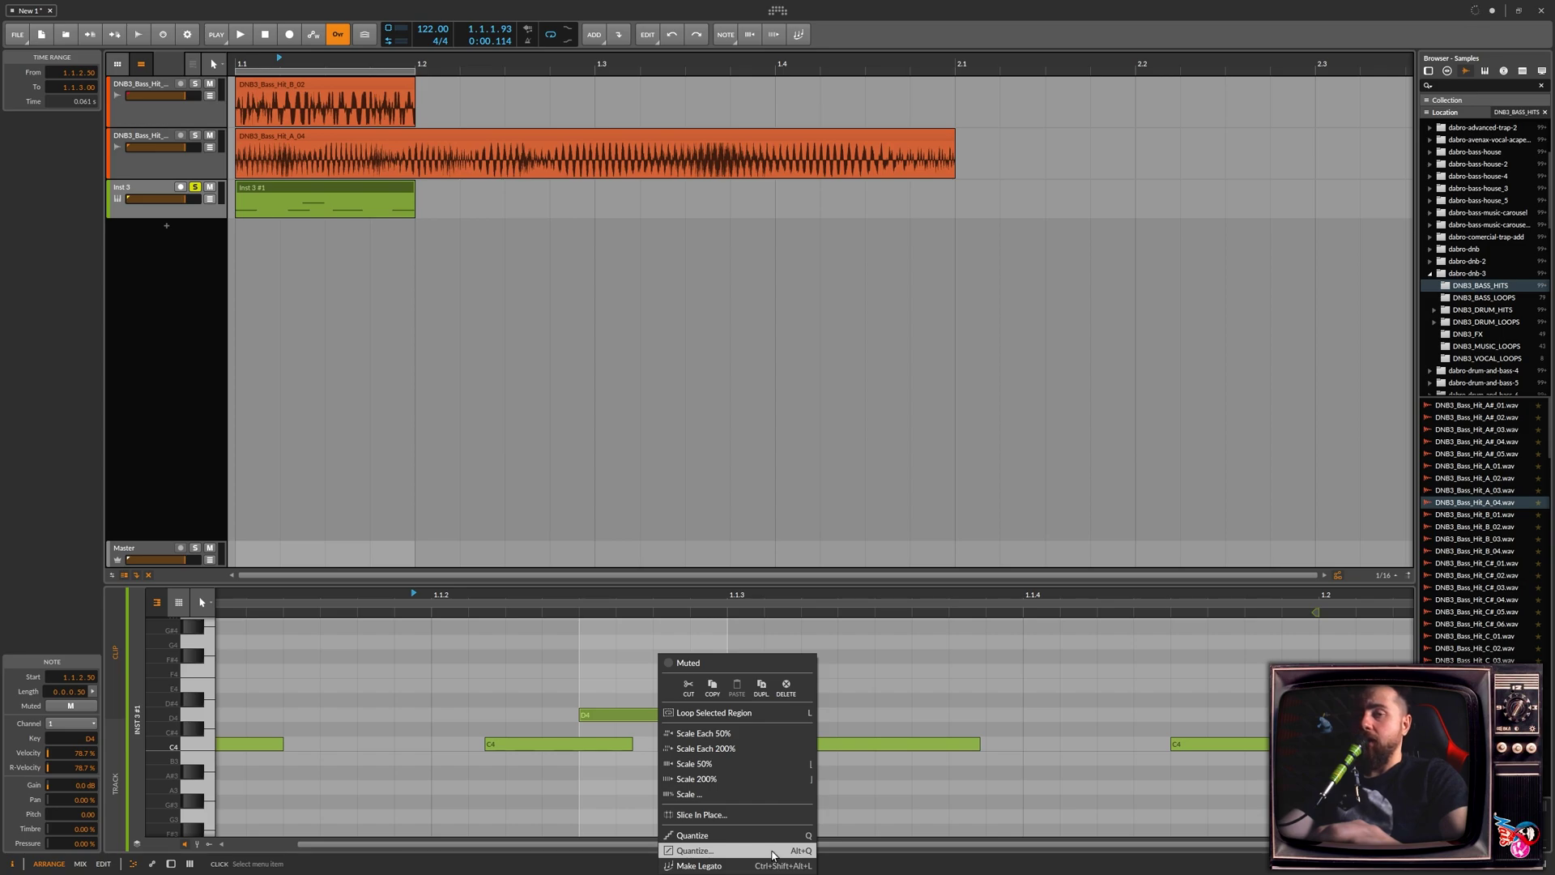
{"action": "left_click", "coordinate": [662, 513]}
{"action": "key", "text": "ctrl+comma"}
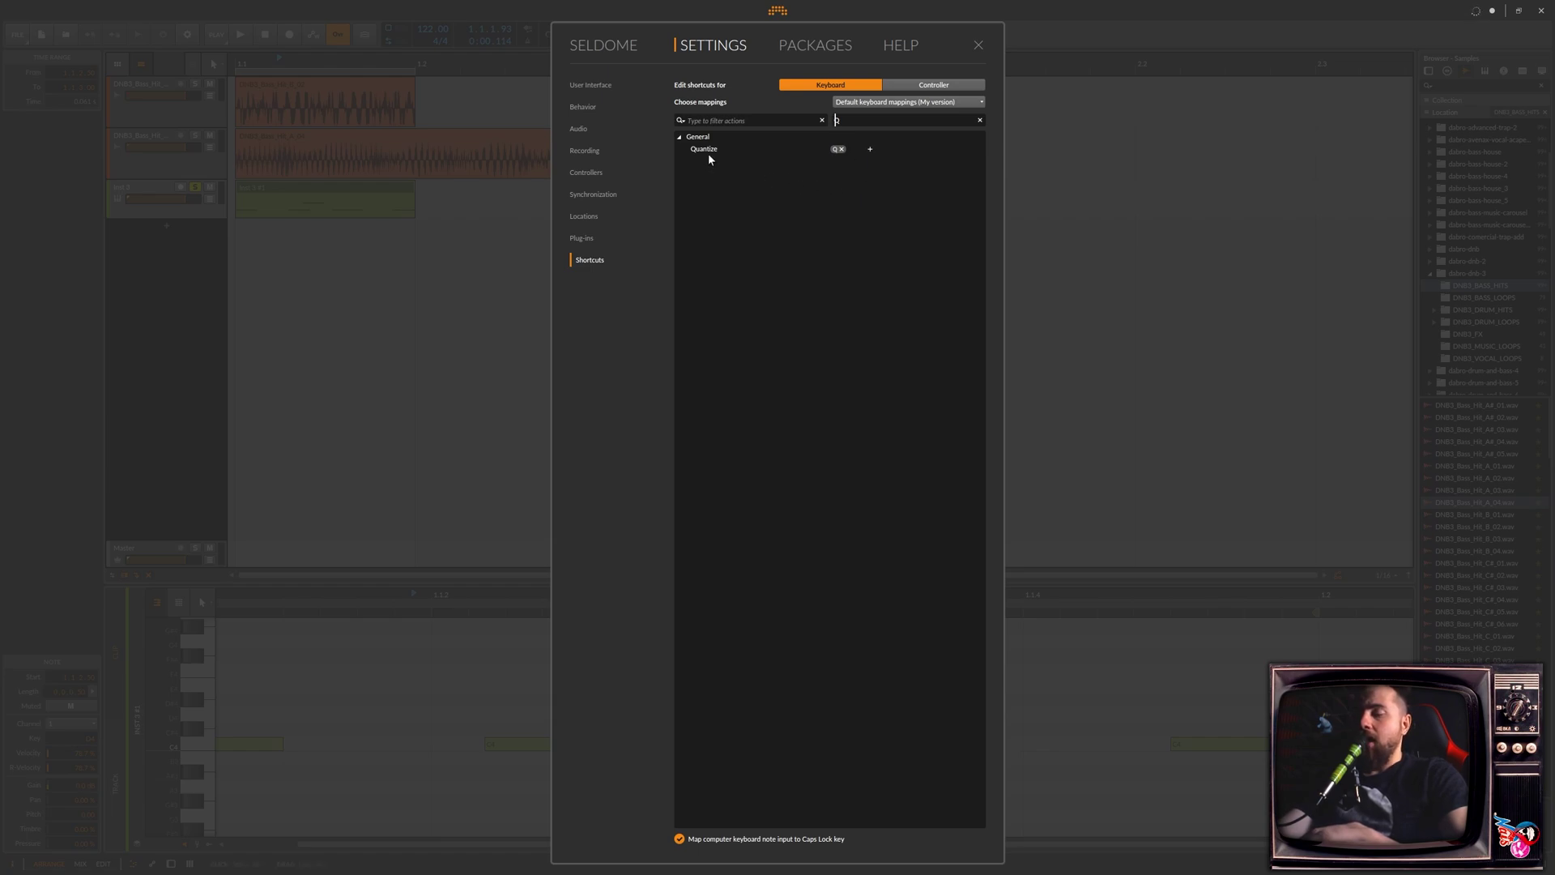
{"action": "key", "text": "alt+q"}
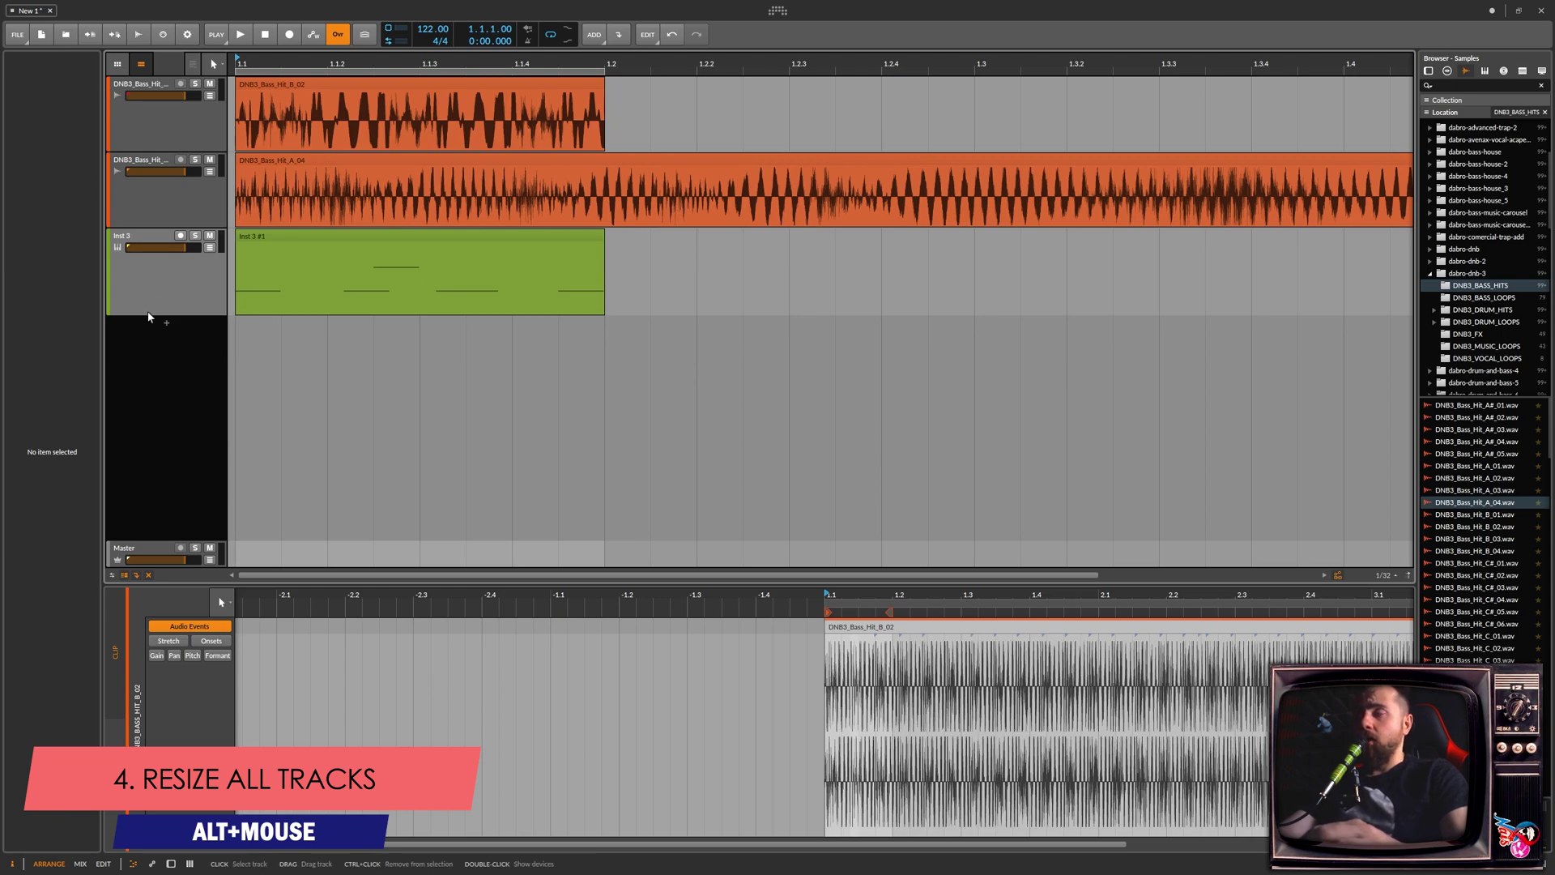
Step: Alt-drag a track's bottom boundary to resize all track heights at once
{"action": "mouse_move", "coordinate": [149, 313]}
{"action": "left_mouse_down"}
{"action": "mouse_move", "coordinate": [144, 229]}
{"action": "mouse_move", "coordinate": [171, 340]}
{"action": "mouse_move", "coordinate": [222, 423]}
{"action": "mouse_move", "coordinate": [222, 364]}
{"action": "left_mouse_up"}
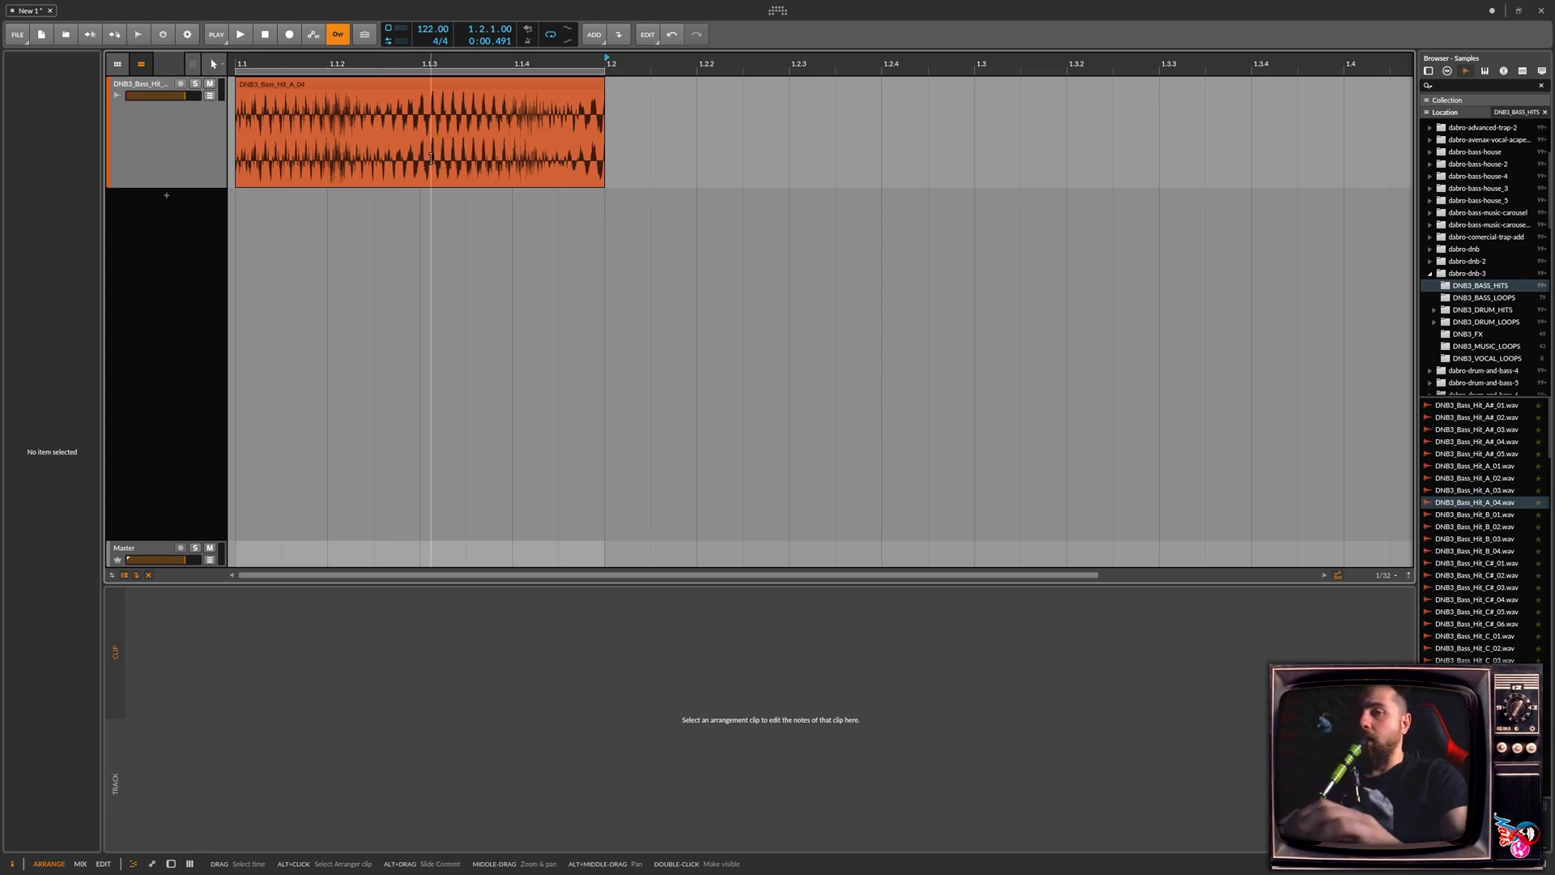
Step: Alt-drag to slide the A_04 waveform leftward inside its fixed one-beat clip
{"action": "left_click", "coordinate": [478, 158]}
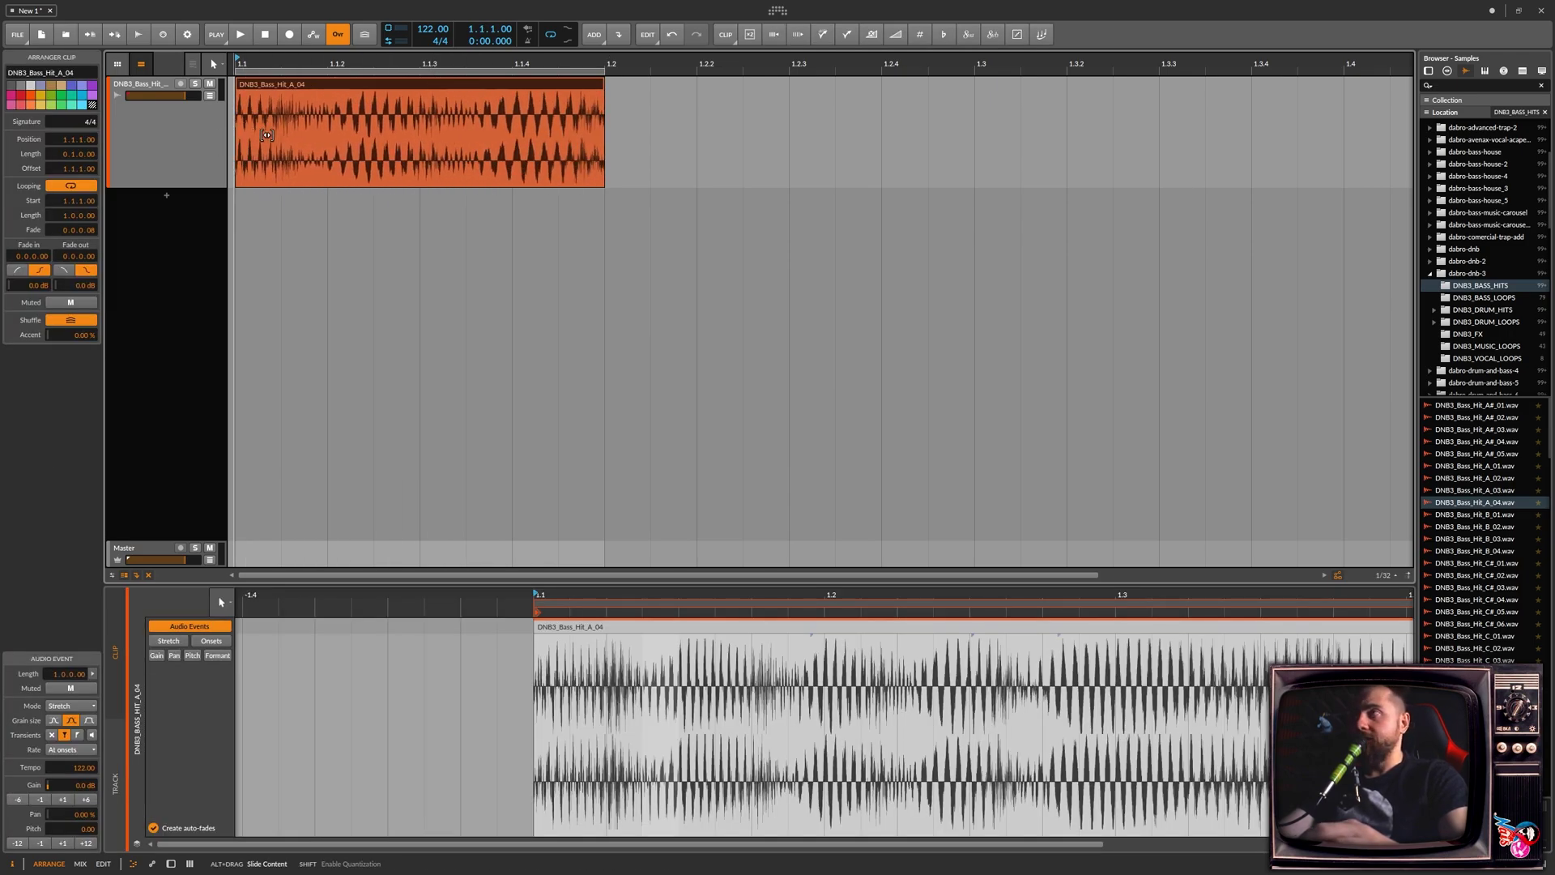
{"action": "left_click_drag", "start_coordinate": [371, 165], "coordinate": [307, 148]}
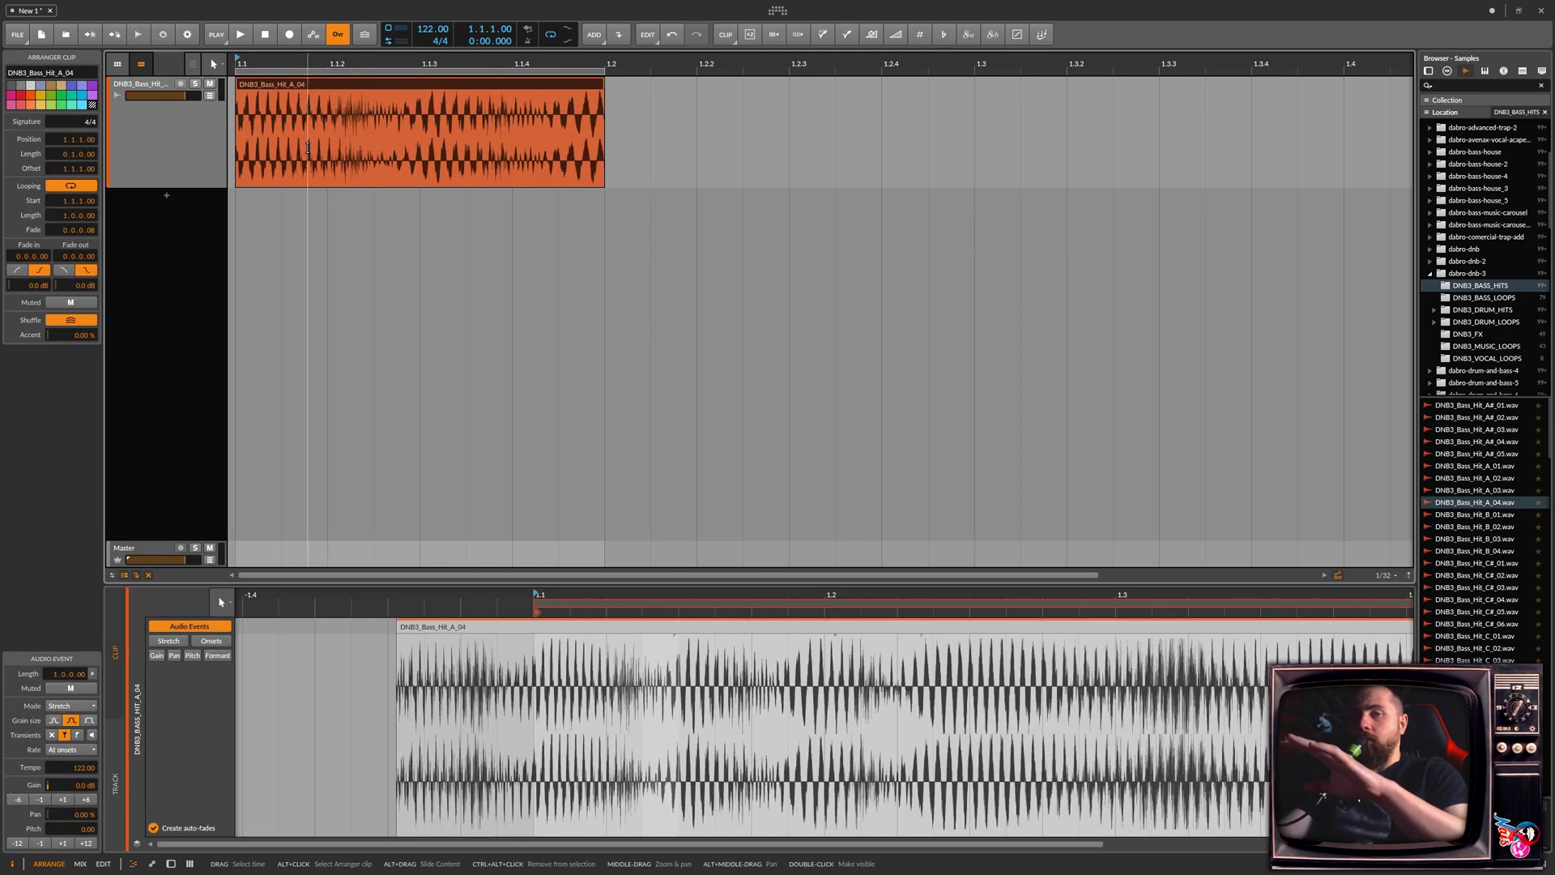
{"action": "left_click", "coordinate": [608, 185]}
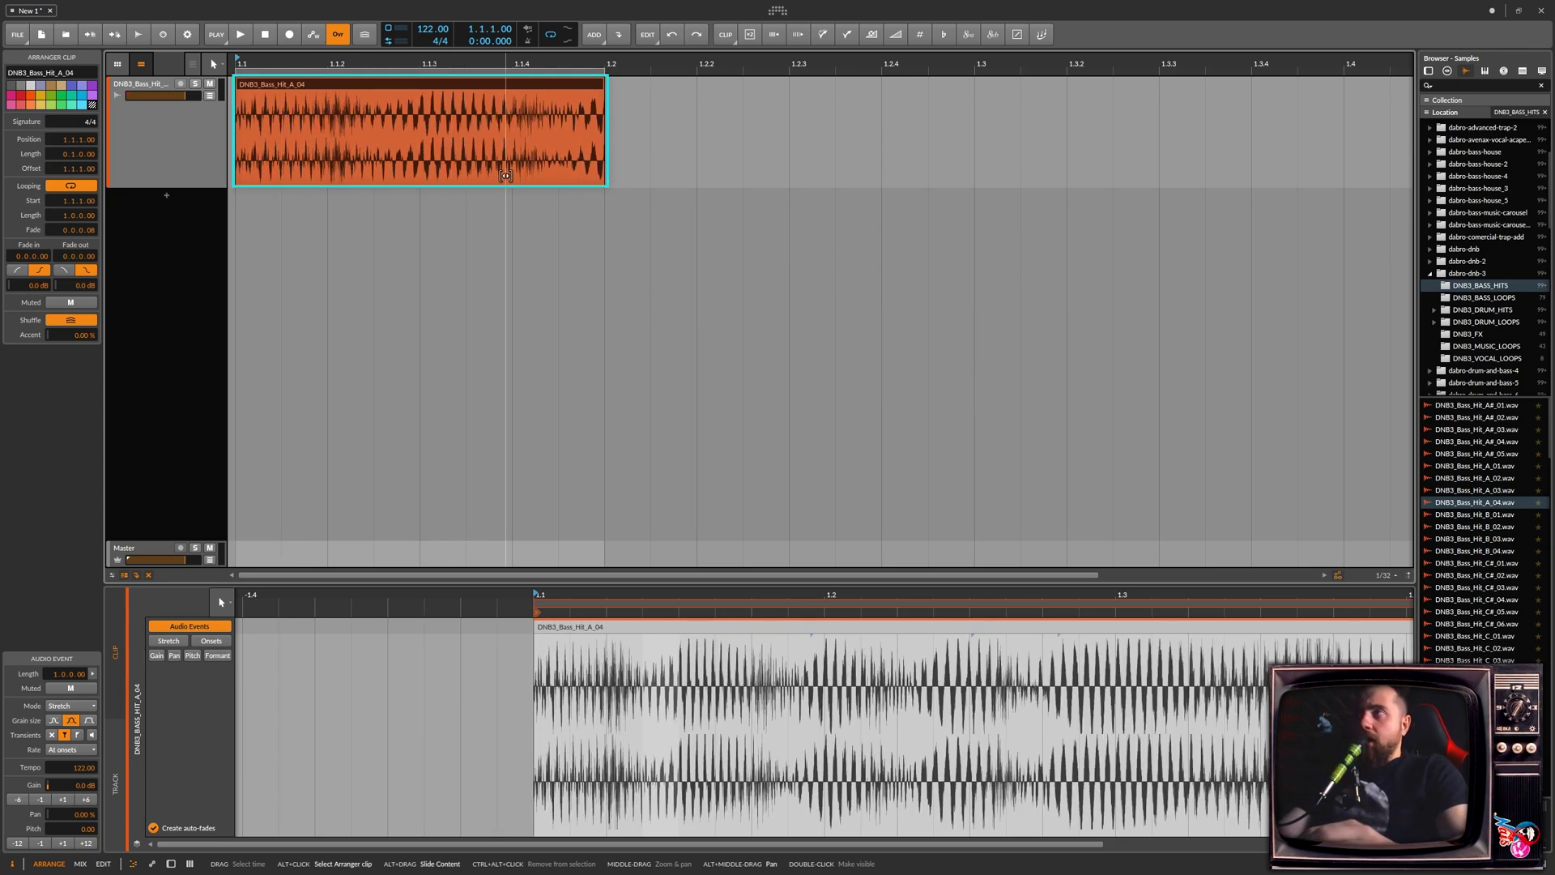
{"action": "key", "text": "Escape"}
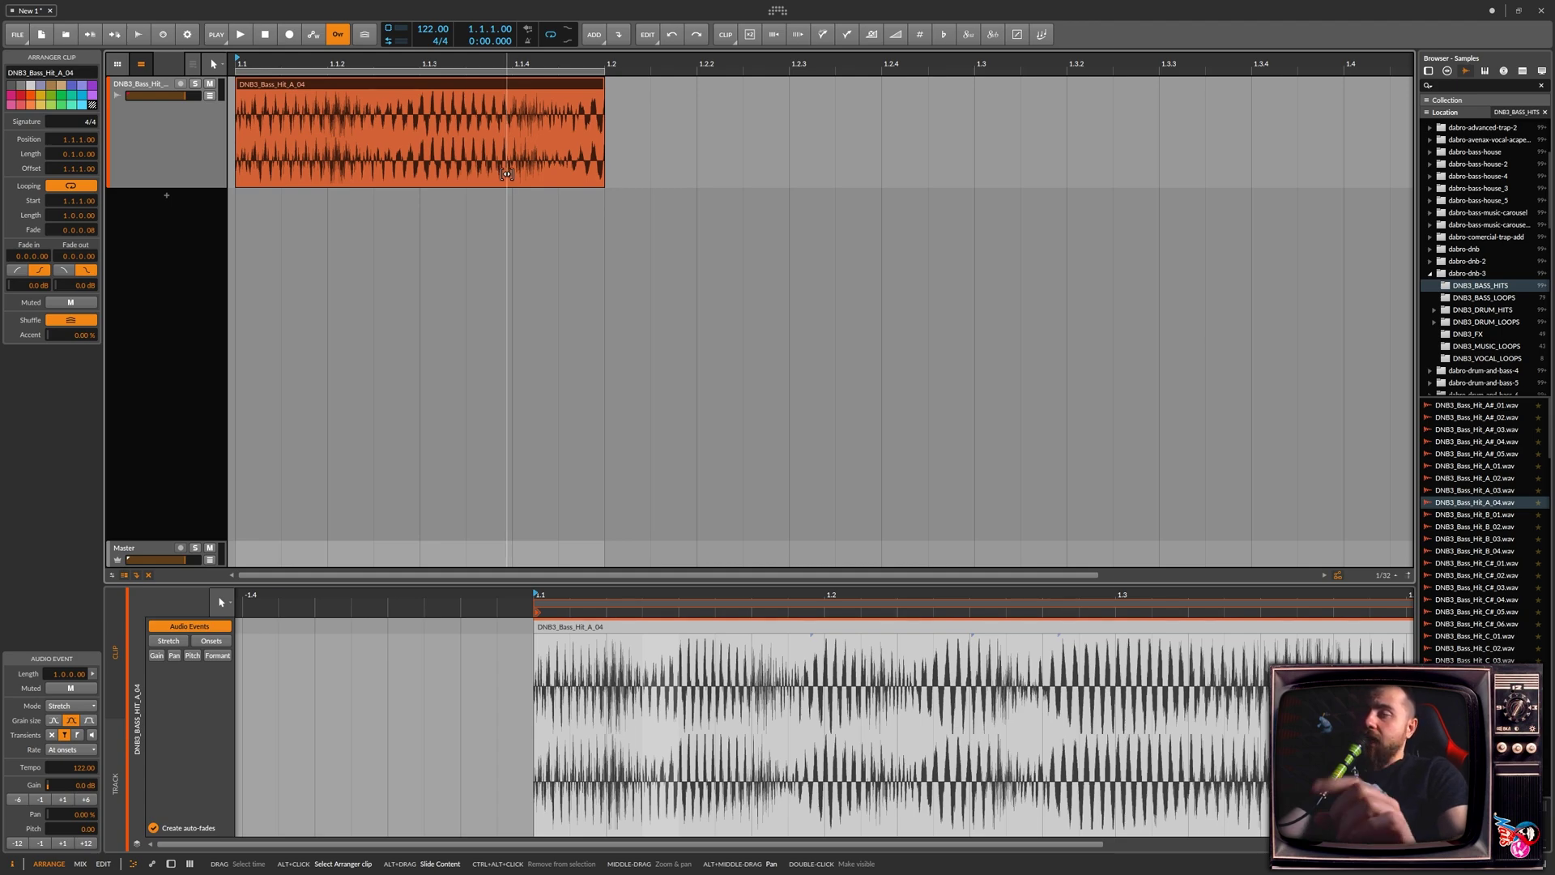
{"action": "mouse_move", "coordinate": [507, 172]}
{"action": "left_mouse_down"}
{"action": "mouse_move", "coordinate": [350, 163]}
{"action": "mouse_move", "coordinate": [466, 166]}
{"action": "left_mouse_up"}
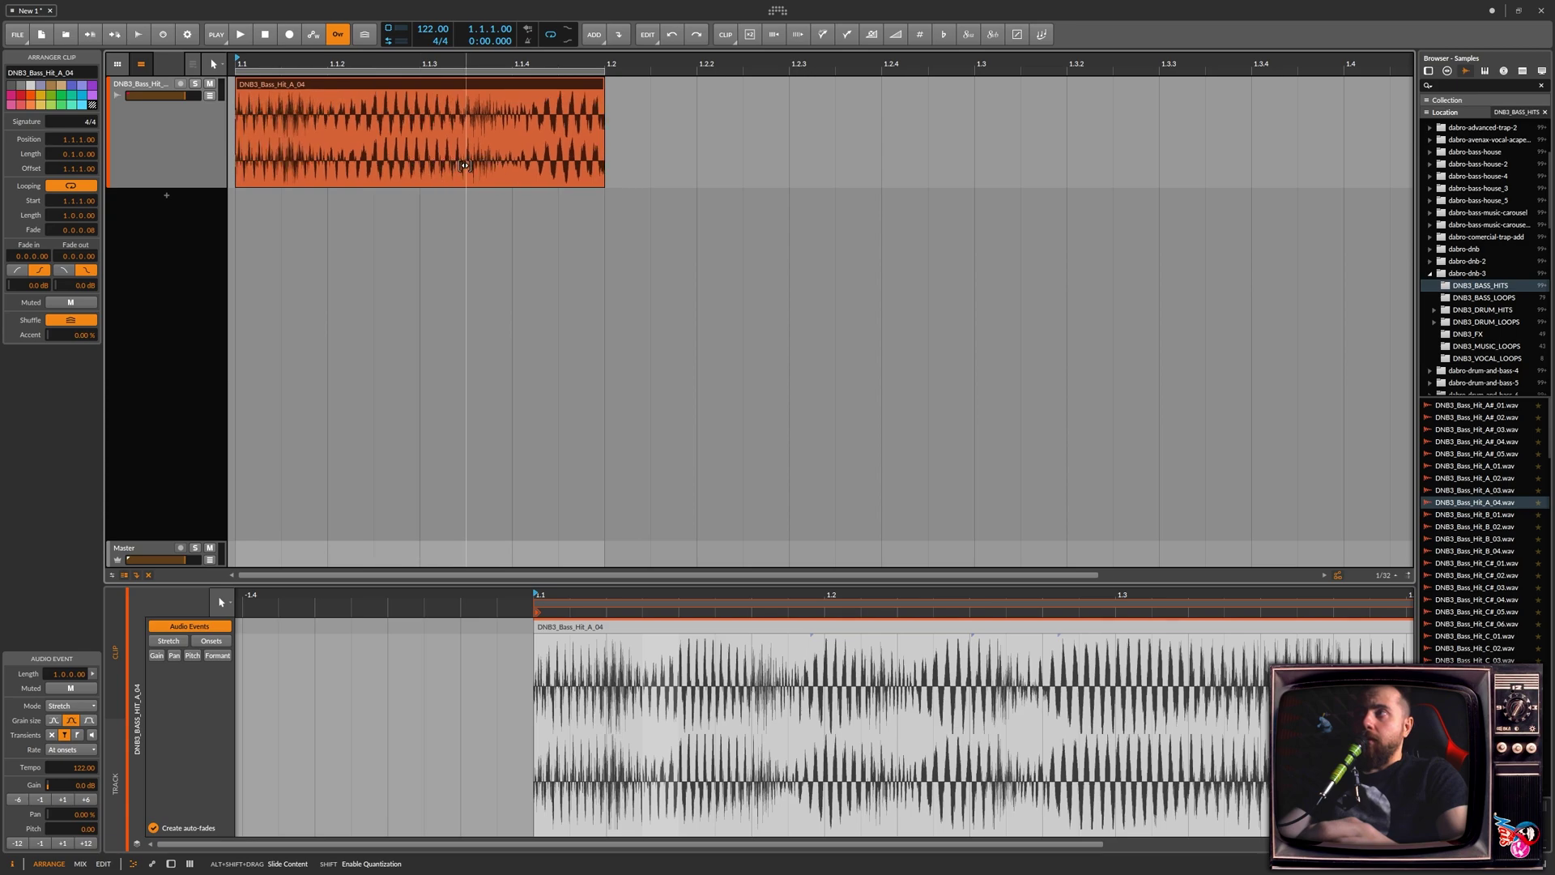
Step: Nudge the audio slightly further left, then Ctrl-drag a clip copy later on the track
{"action": "left_click_drag", "start_coordinate": [466, 165], "coordinate": [450, 159]}
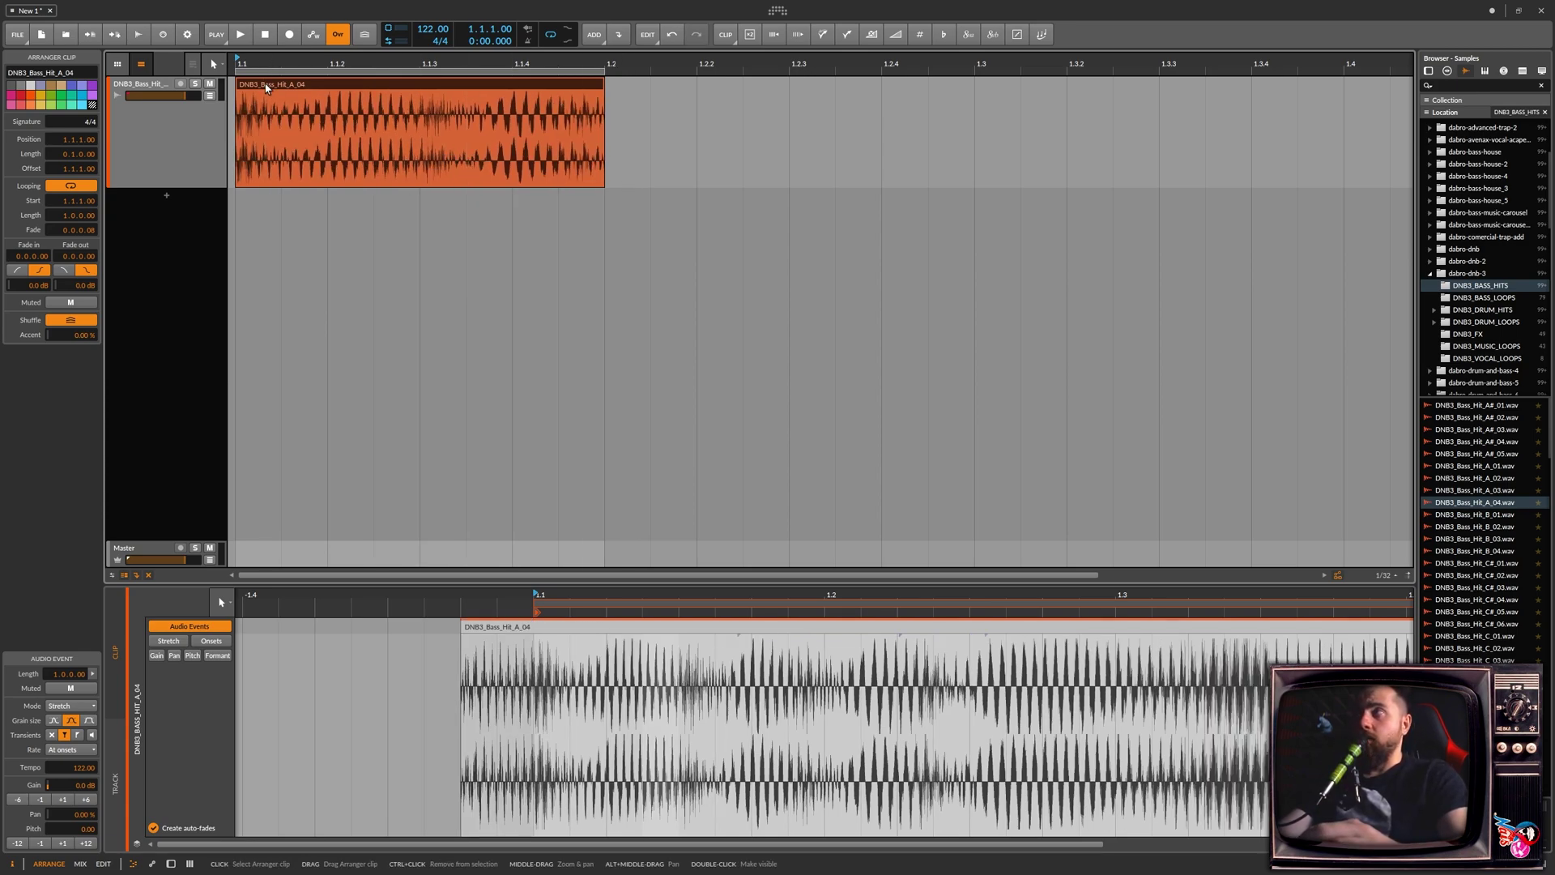
{"action": "left_click_drag", "start_coordinate": [304, 104], "coordinate": [819, 124], "text": "ctrl"}
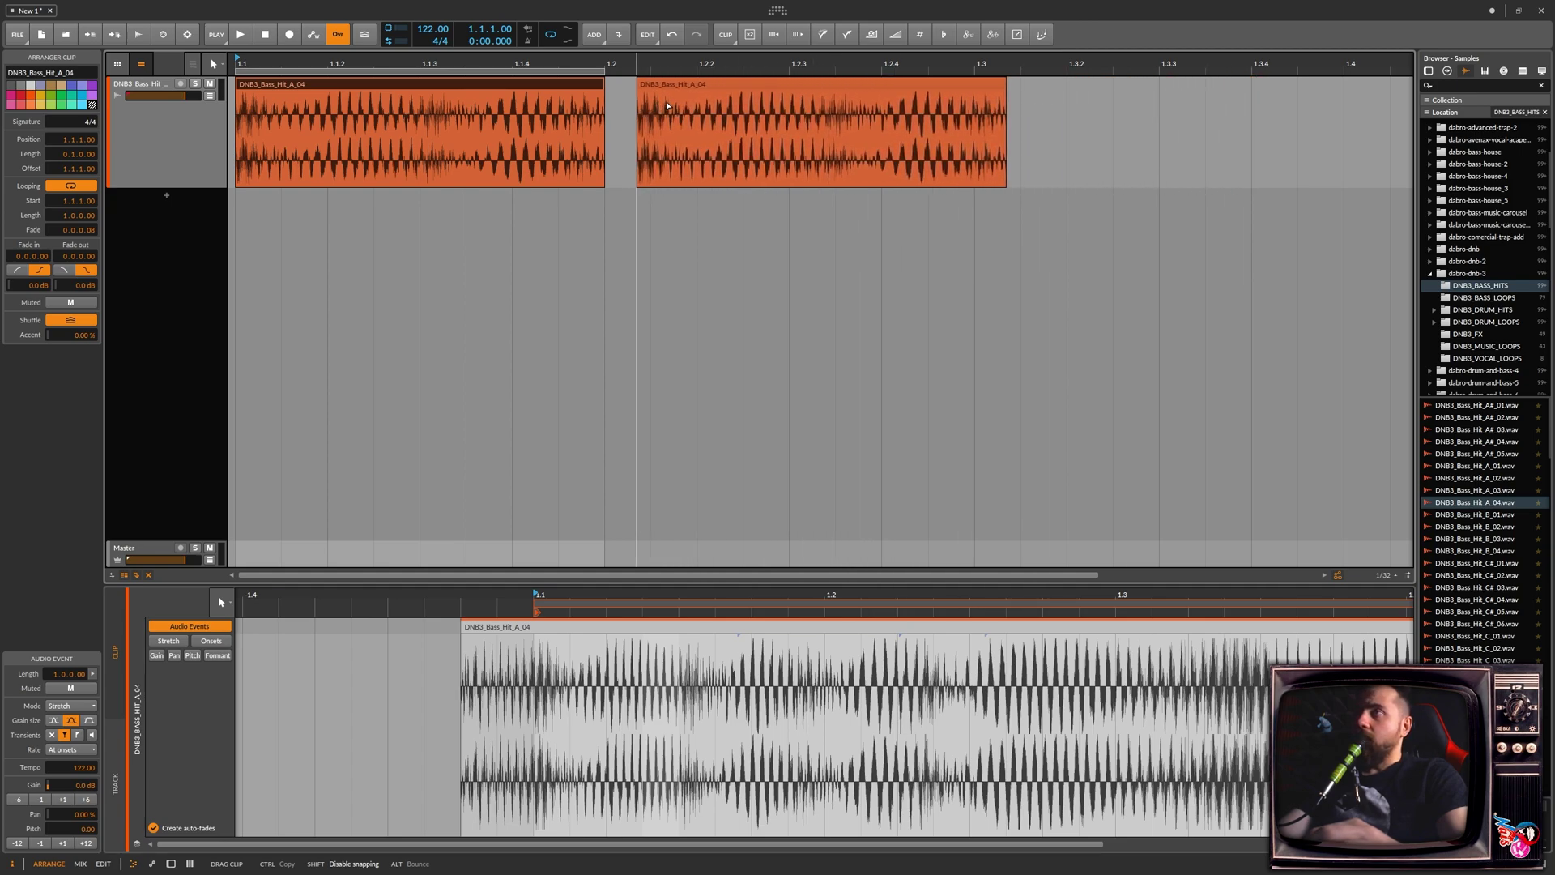
{"action": "mouse_move", "coordinate": [816, 131]}
{"action": "left_mouse_down"}
{"action": "mouse_move", "coordinate": [901, 110]}
{"action": "mouse_move", "coordinate": [243, 107]}
{"action": "mouse_move", "coordinate": [975, 171]}
{"action": "mouse_move", "coordinate": [645, 133]}
{"action": "left_mouse_up"}
Step: Place the clip at 1.2, enlarge the volume lane, and drag in a dipping automation point
{"action": "left_click", "coordinate": [228, 116]}
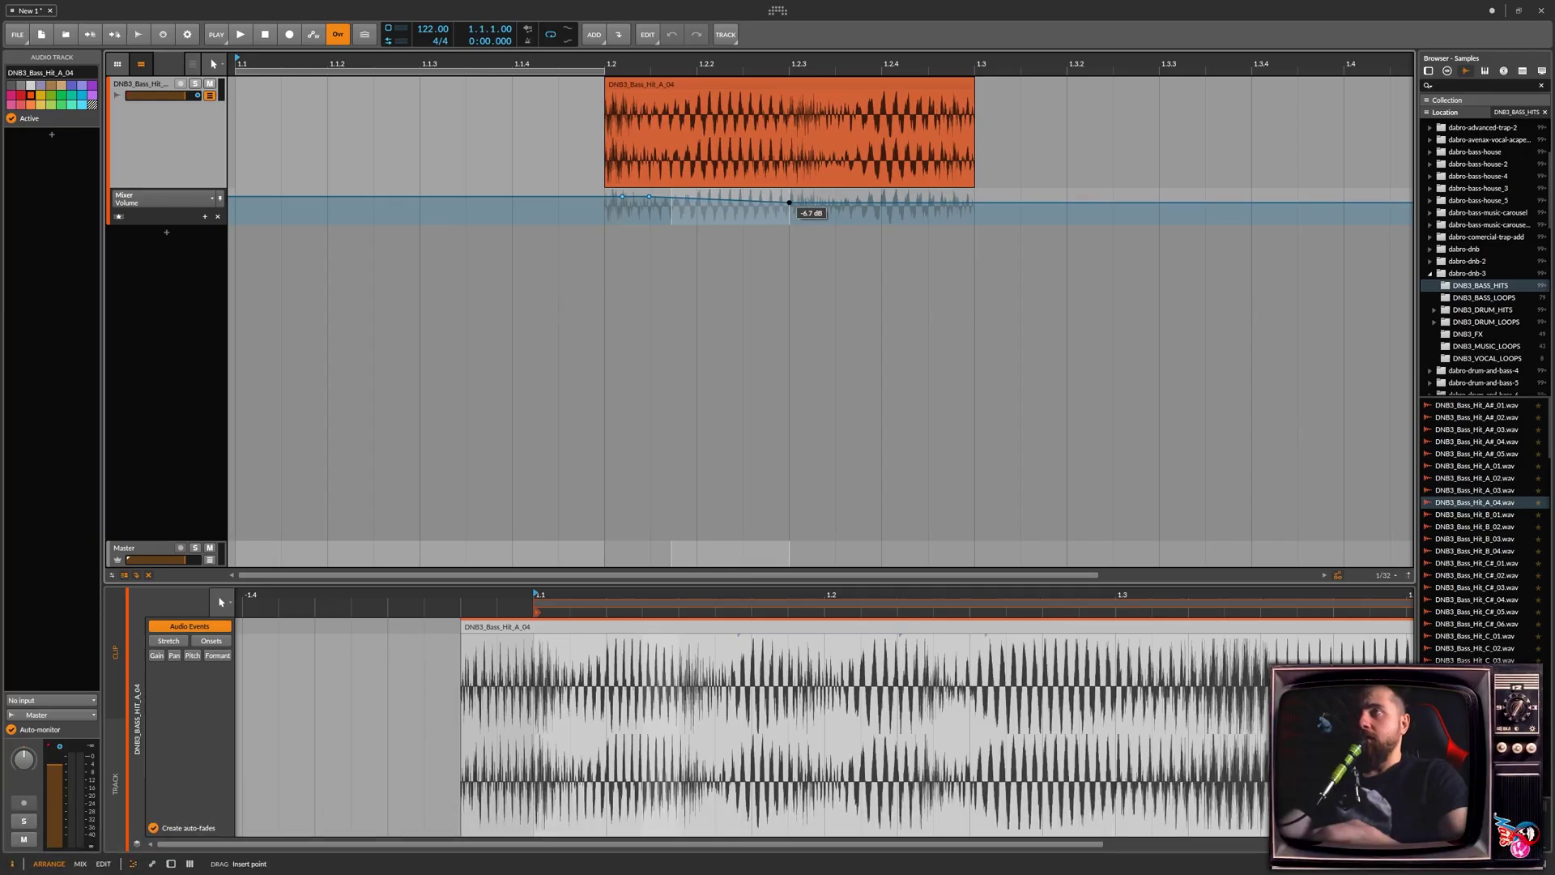
{"action": "left_click_drag", "start_coordinate": [729, 227], "coordinate": [729, 251]}
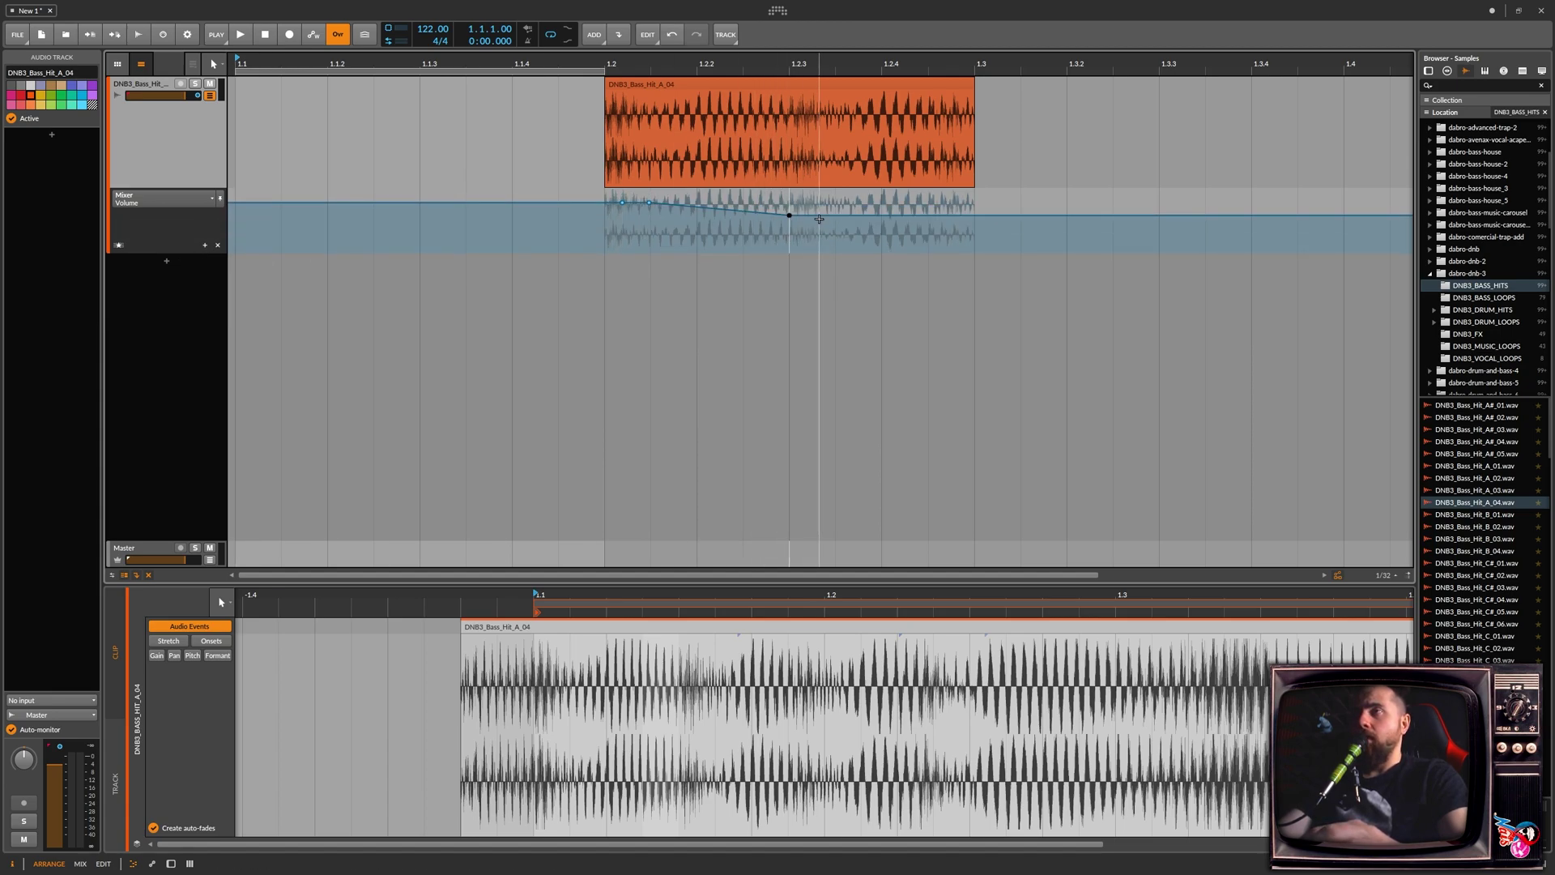
{"action": "mouse_move", "coordinate": [821, 221]}
{"action": "left_mouse_down"}
{"action": "mouse_move", "coordinate": [945, 223]}
{"action": "mouse_move", "coordinate": [666, 231]}
{"action": "mouse_move", "coordinate": [790, 230]}
{"action": "mouse_move", "coordinate": [744, 232]}
{"action": "left_mouse_up"}
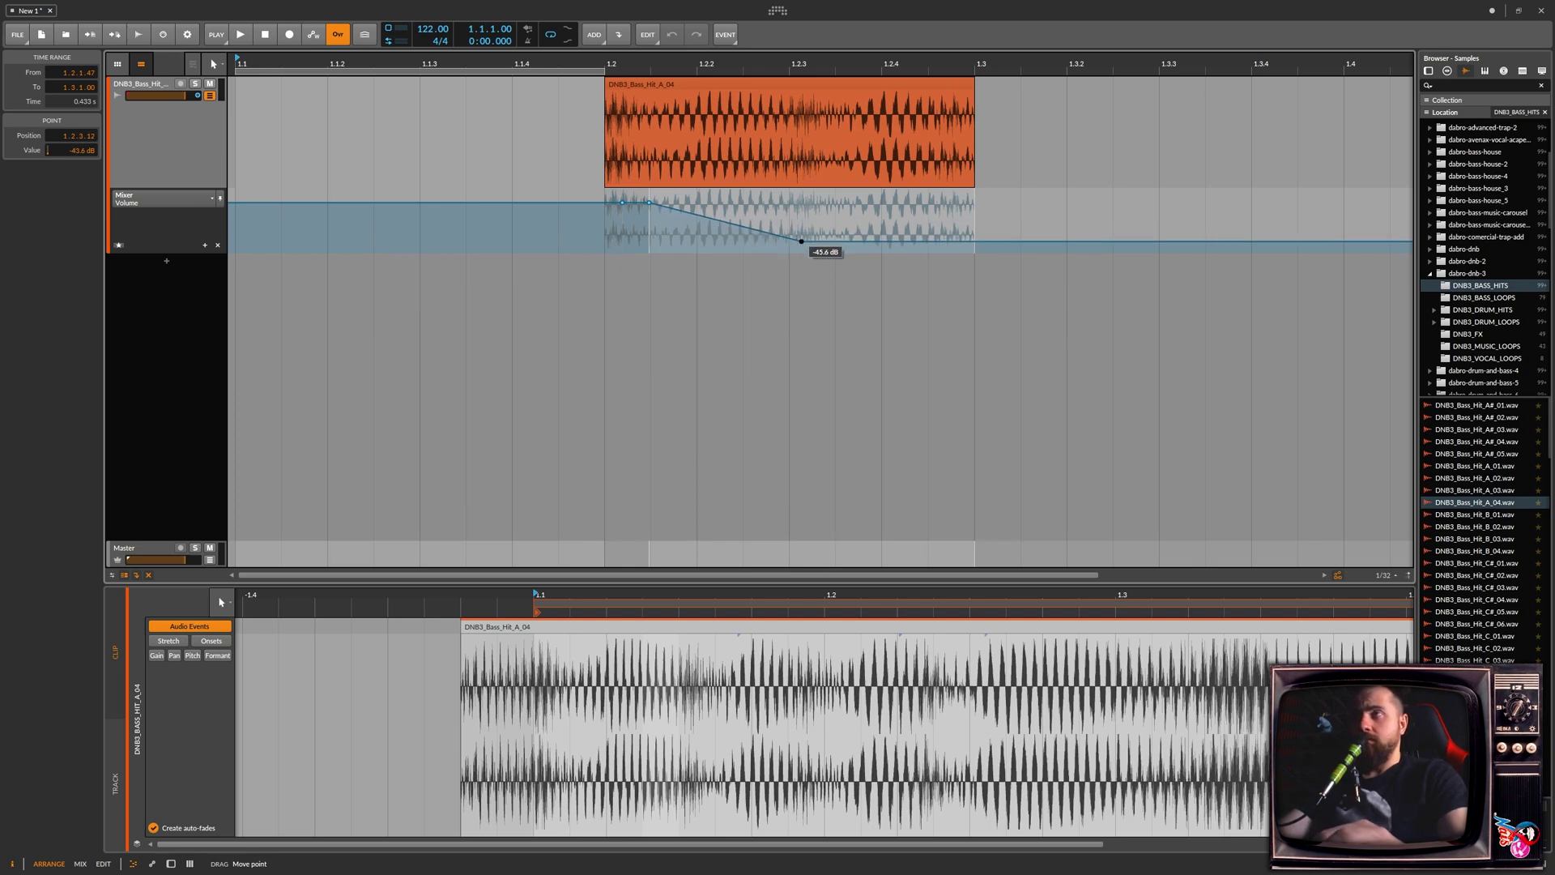
{"action": "mouse_move", "coordinate": [744, 232]}
{"action": "left_mouse_down"}
{"action": "mouse_move", "coordinate": [871, 244]}
{"action": "mouse_move", "coordinate": [779, 227]}
{"action": "left_mouse_up"}
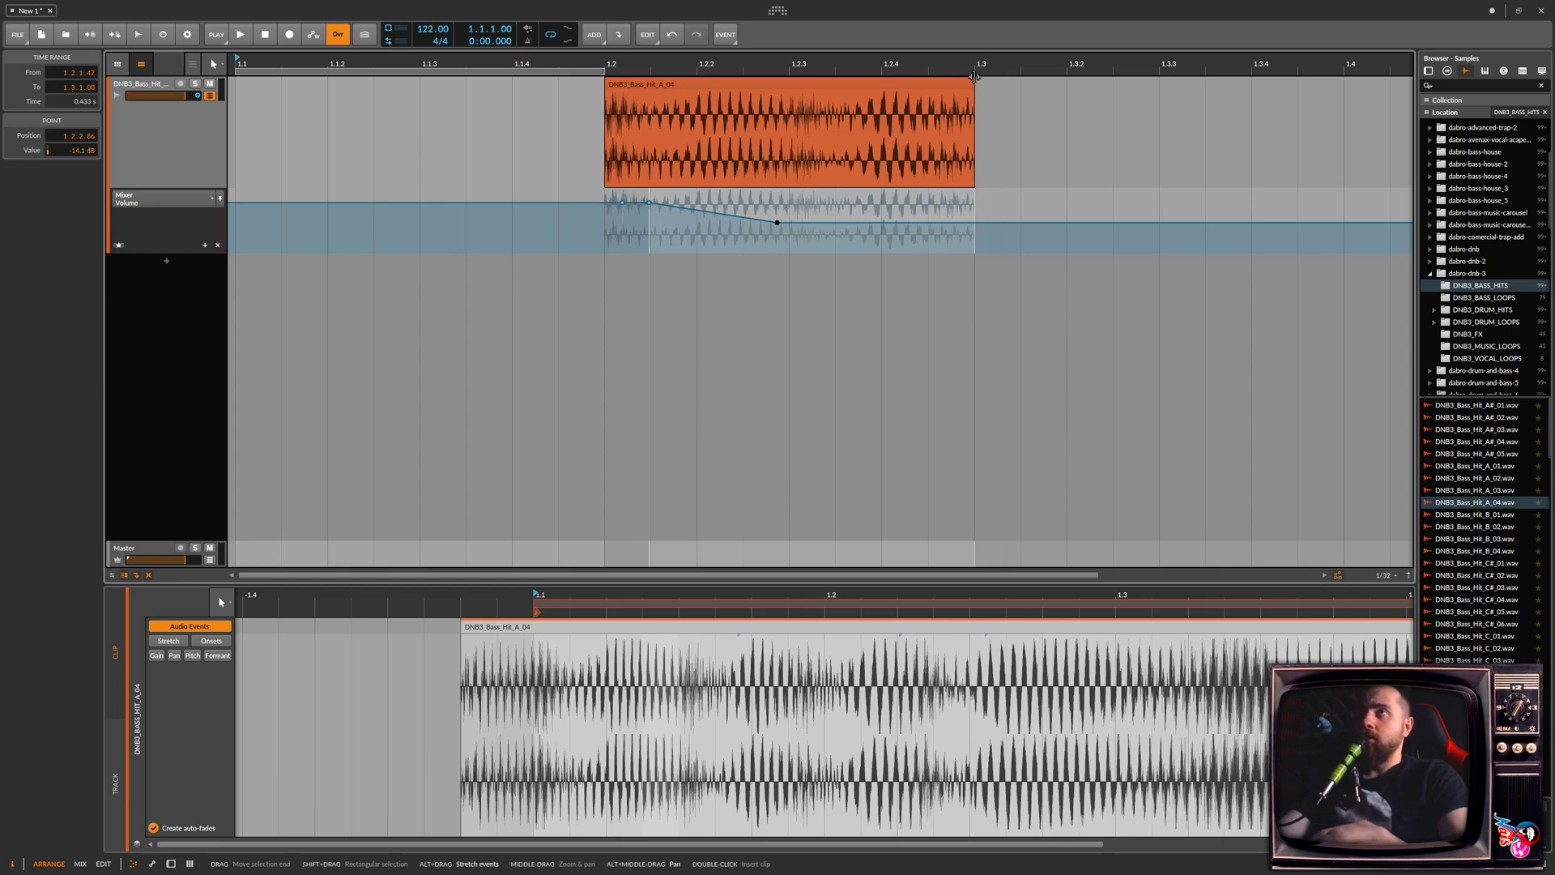
Step: Alt-drag the clip's end to try stretched lengths, then trim its right edge much earlier
{"action": "left_click_drag", "start_coordinate": [974, 83], "coordinate": [909, 89]}
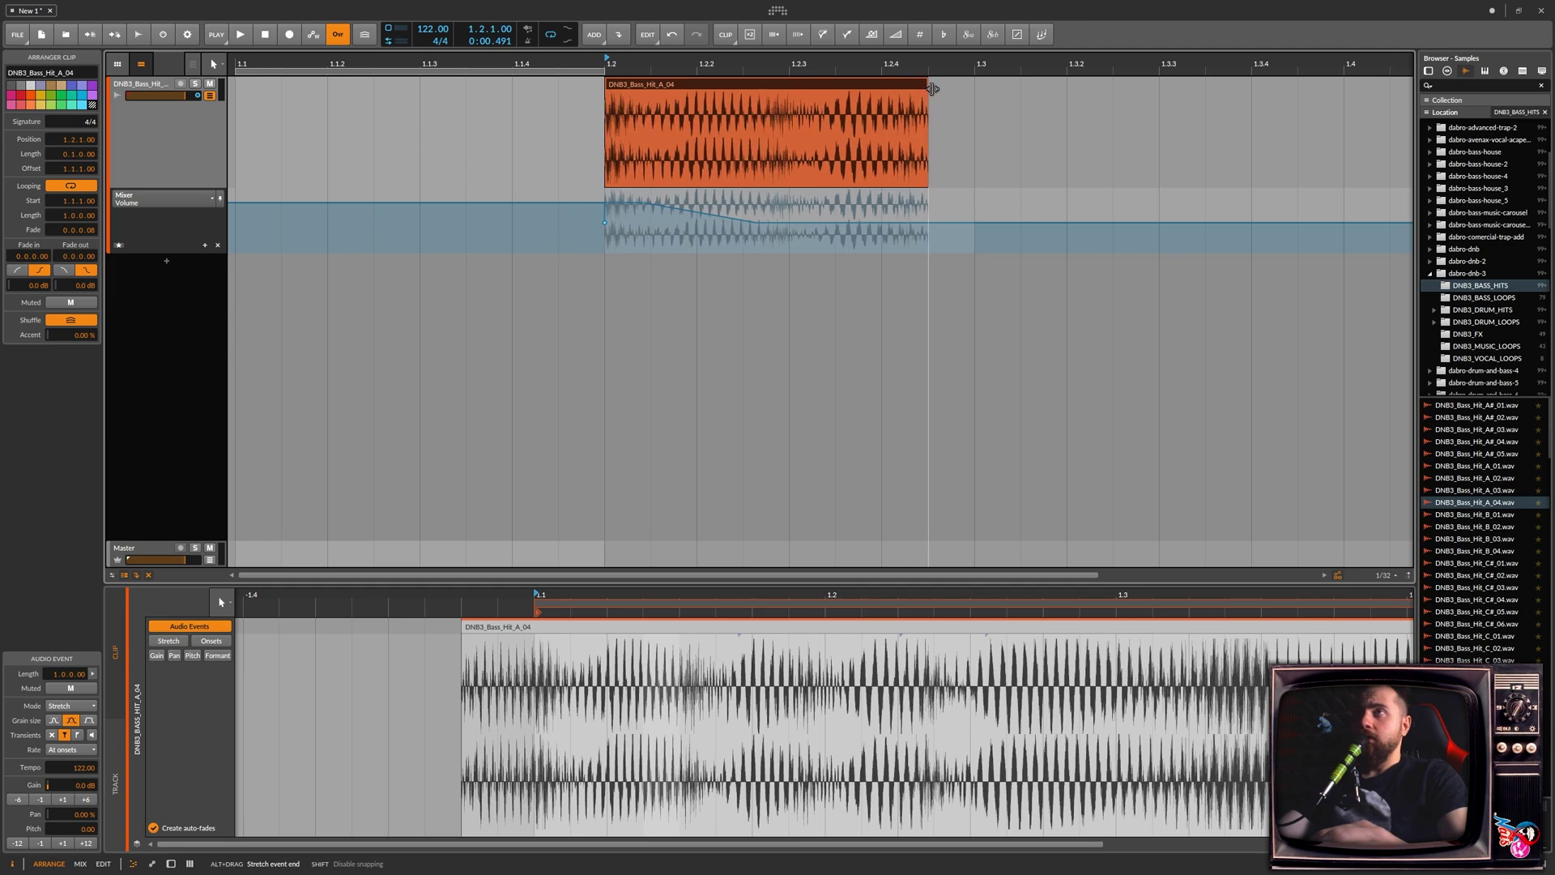
{"action": "mouse_move", "coordinate": [909, 89]}
{"action": "left_mouse_down"}
{"action": "mouse_move", "coordinate": [897, 106]}
{"action": "mouse_move", "coordinate": [971, 81]}
{"action": "left_mouse_up"}
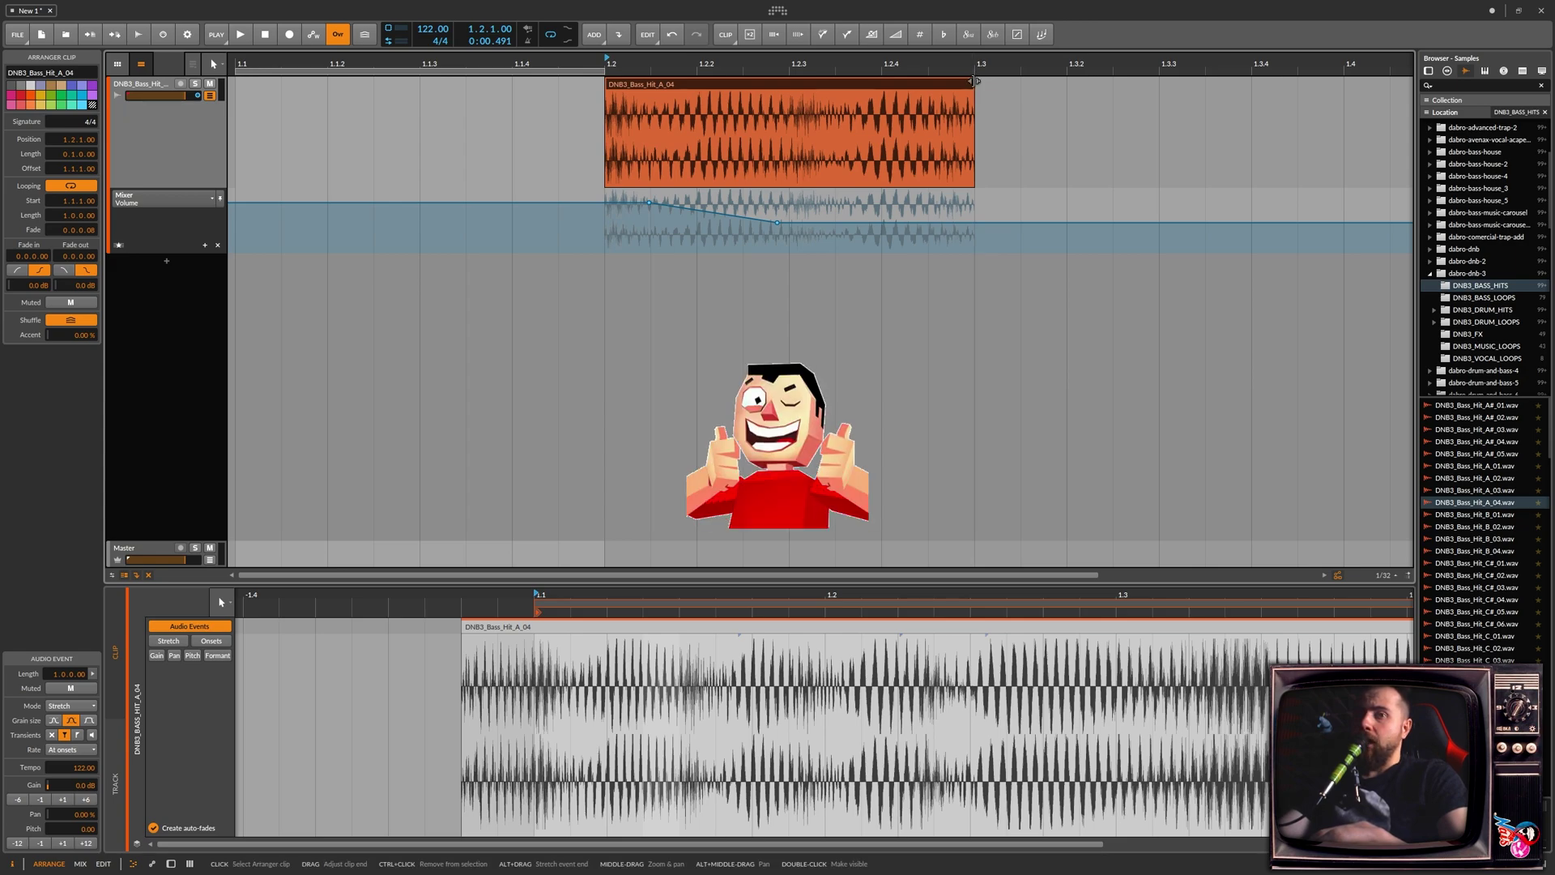
{"action": "mouse_move", "coordinate": [975, 80]}
{"action": "left_mouse_down"}
{"action": "mouse_move", "coordinate": [877, 98]}
{"action": "mouse_move", "coordinate": [1118, 143]}
{"action": "mouse_move", "coordinate": [726, 116]}
{"action": "mouse_move", "coordinate": [1067, 122]}
{"action": "mouse_move", "coordinate": [828, 137]}
{"action": "mouse_move", "coordinate": [975, 121]}
{"action": "left_mouse_up"}
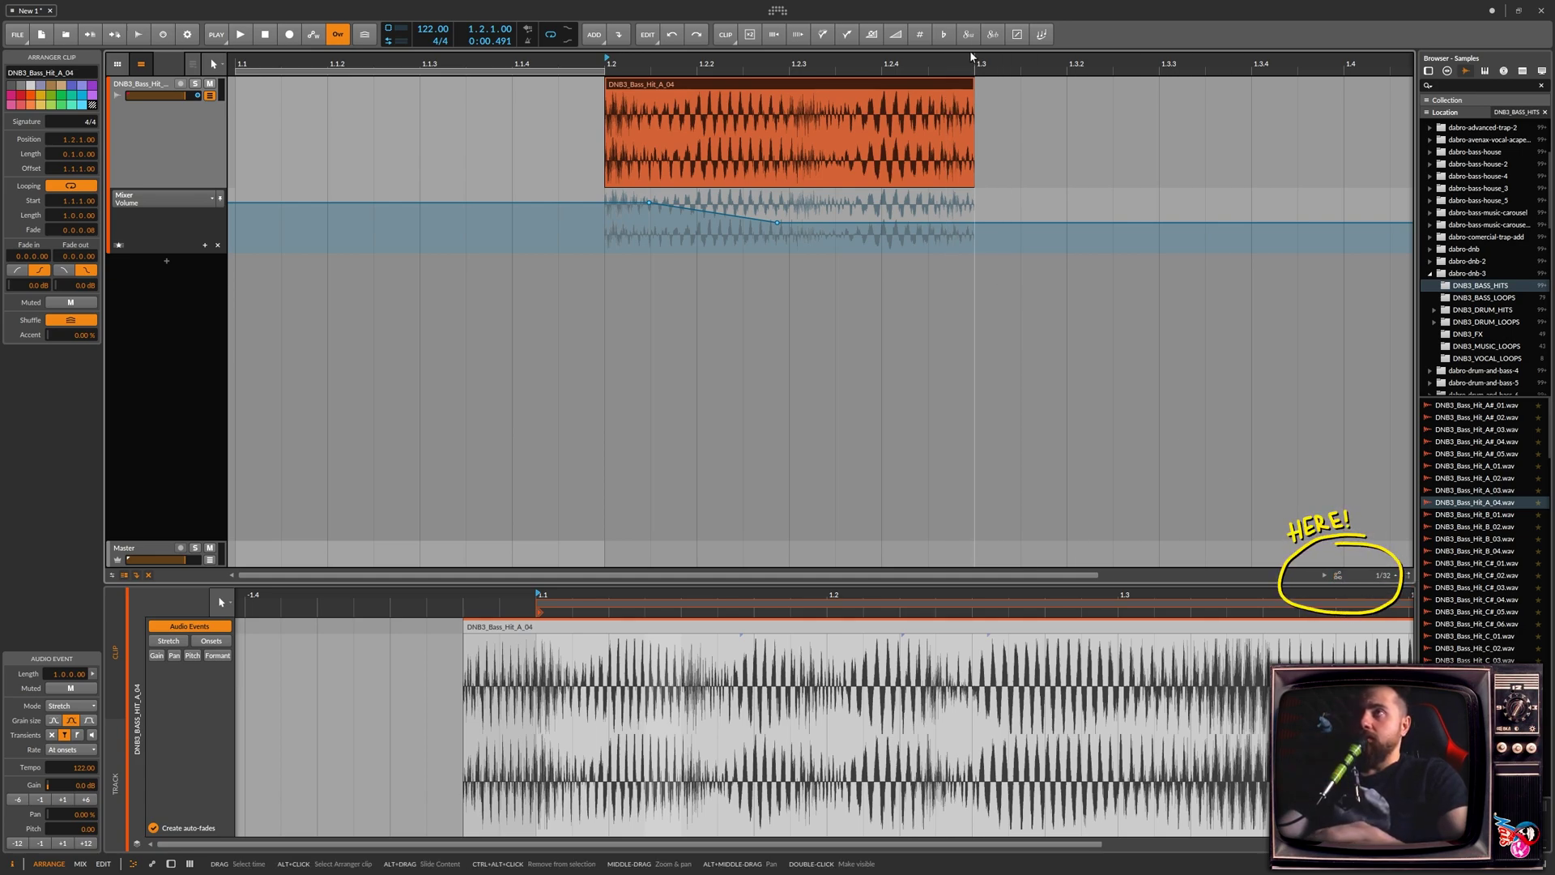
{"action": "mouse_move", "coordinate": [974, 86]}
{"action": "left_mouse_down"}
{"action": "mouse_move", "coordinate": [695, 85]}
{"action": "mouse_move", "coordinate": [905, 85]}
{"action": "mouse_move", "coordinate": [882, 85]}
{"action": "left_mouse_up"}
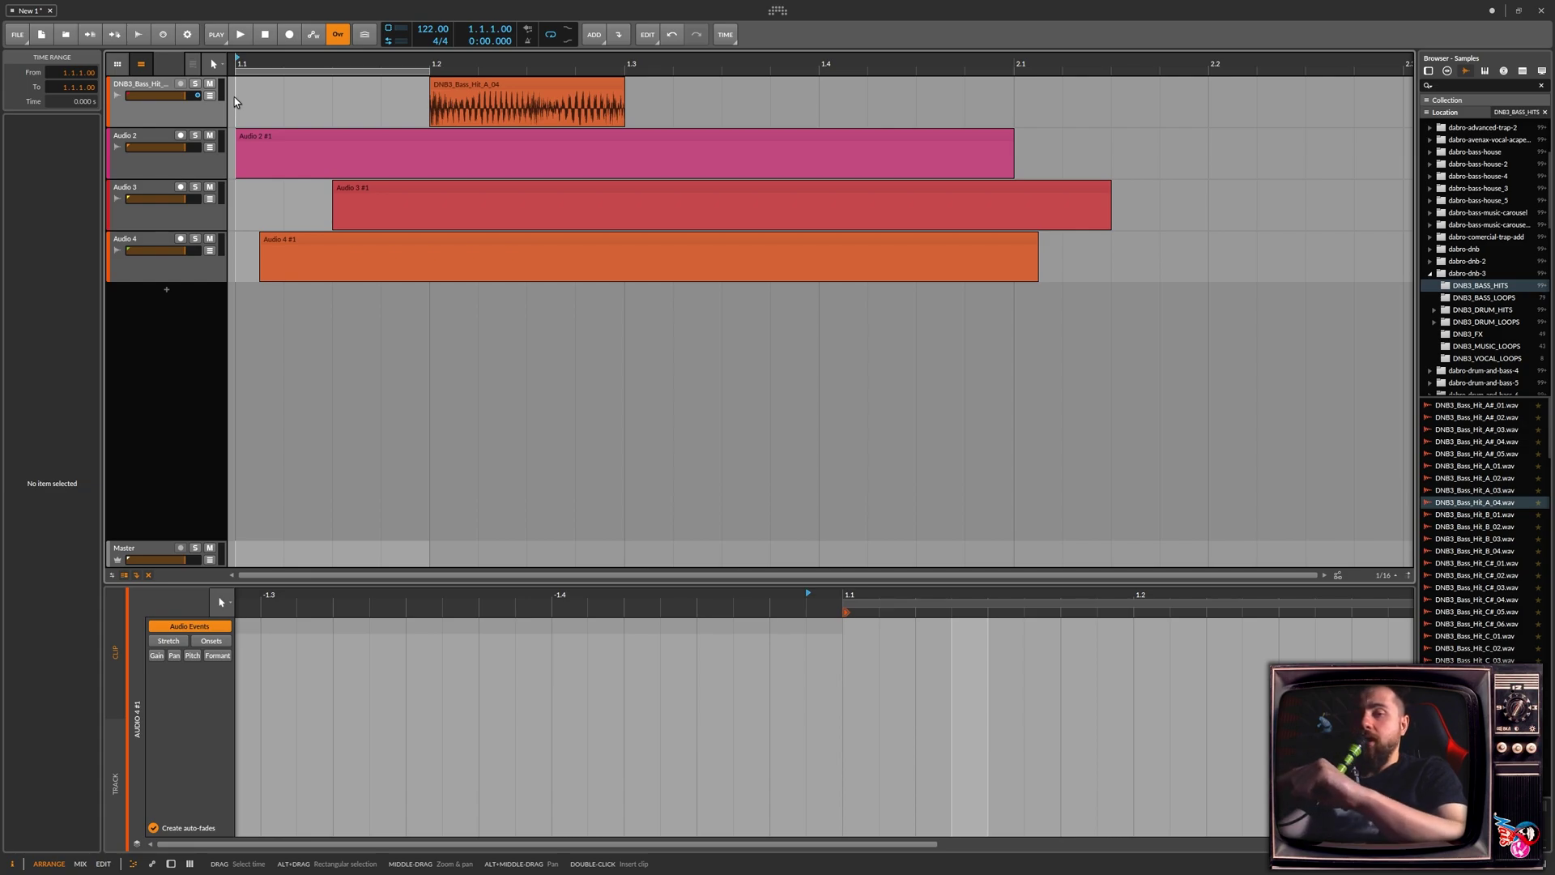
Step: Select all clips across every arrangement track with Ctrl+A
{"action": "key", "text": "ctrl+a"}
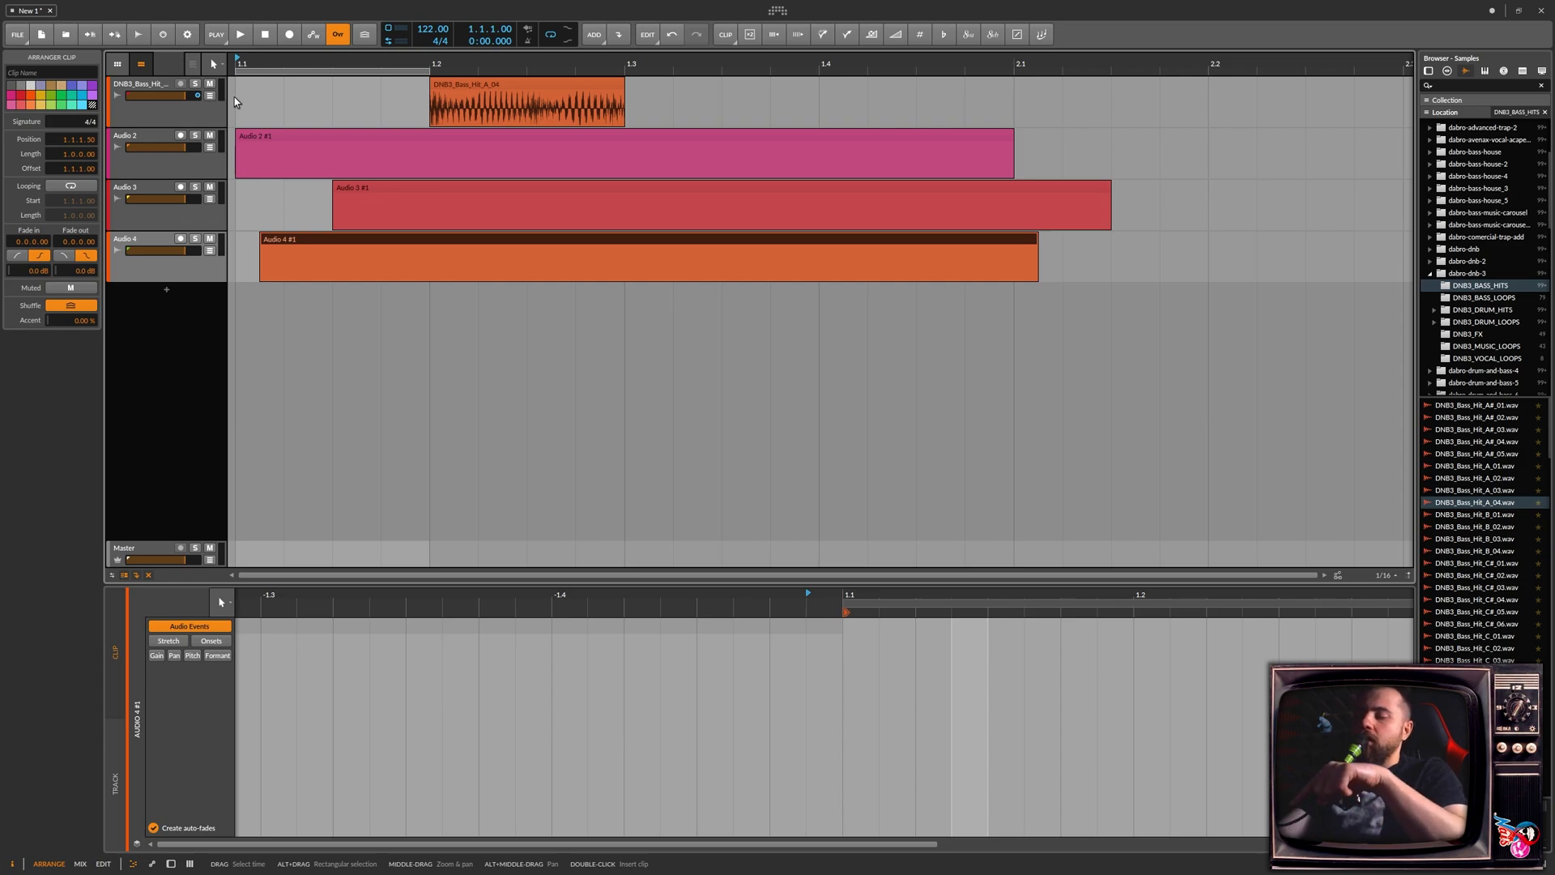
{"action": "key", "text": "ctrl+a"}
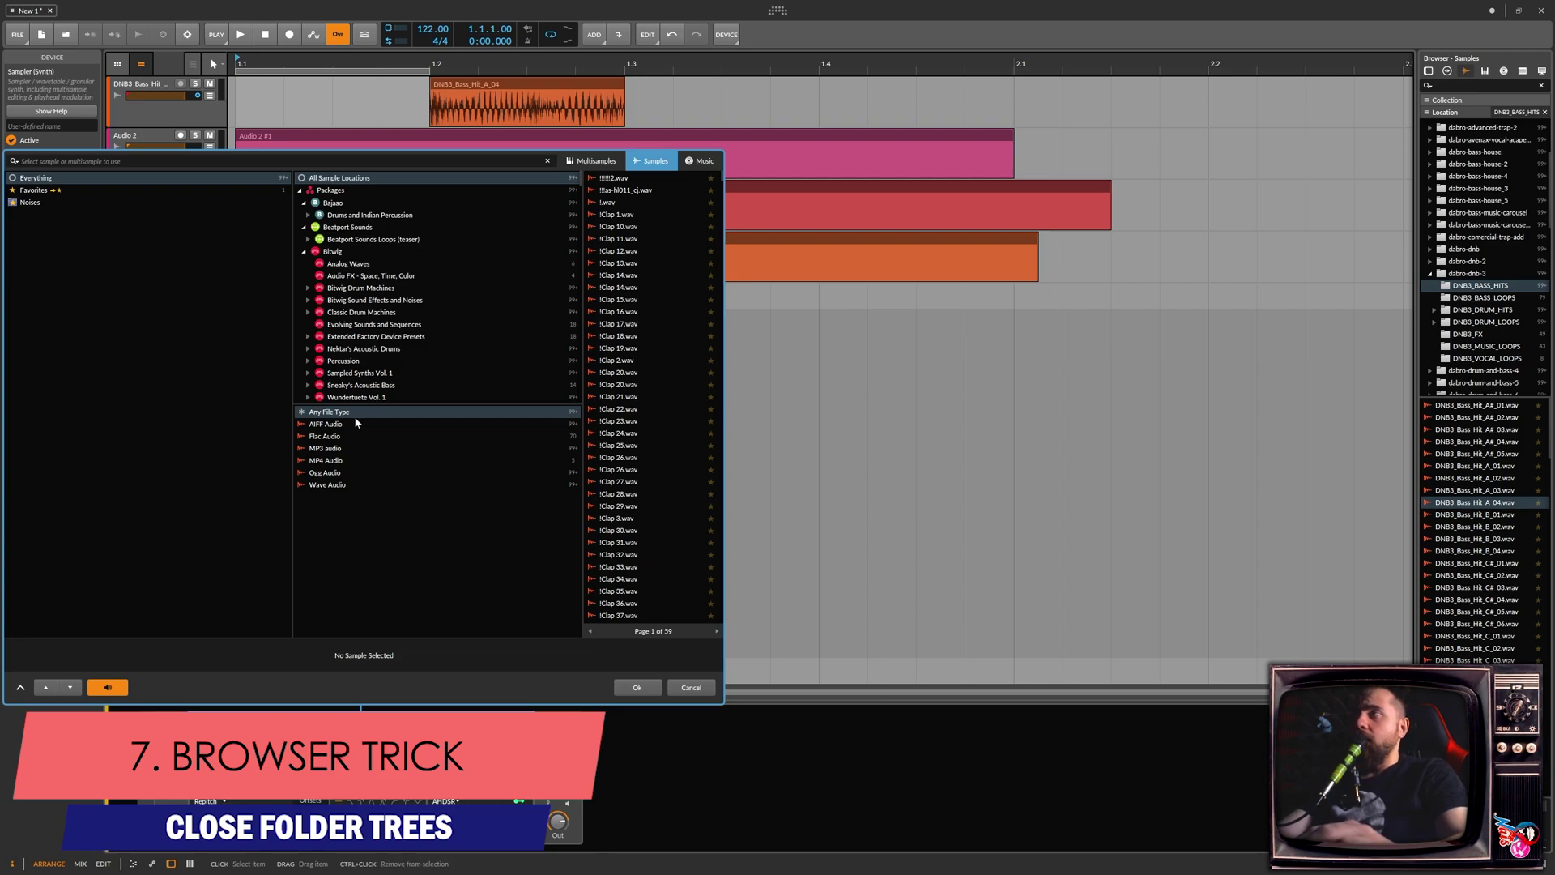
{"action": "scroll", "coordinate": [352, 304], "scroll_direction": "up", "scroll_amount": 3}
{"action": "scroll", "coordinate": [328, 315], "scroll_direction": "down", "scroll_amount": 2}
{"action": "scroll", "coordinate": [317, 337], "scroll_direction": "up", "scroll_amount": 2}
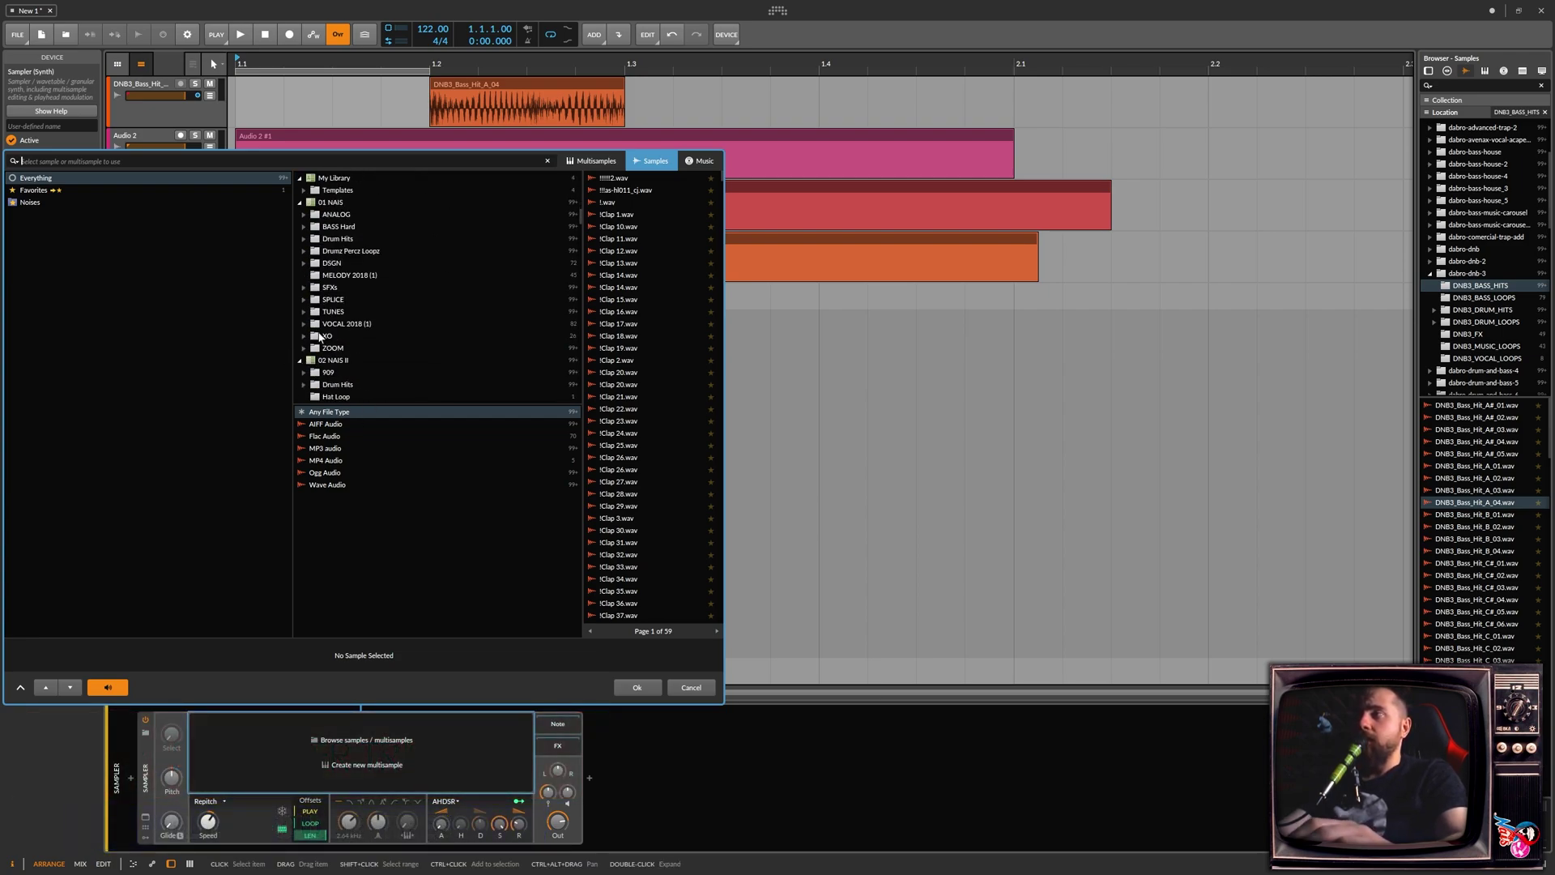
{"action": "scroll", "coordinate": [349, 275], "scroll_direction": "up", "scroll_amount": 3}
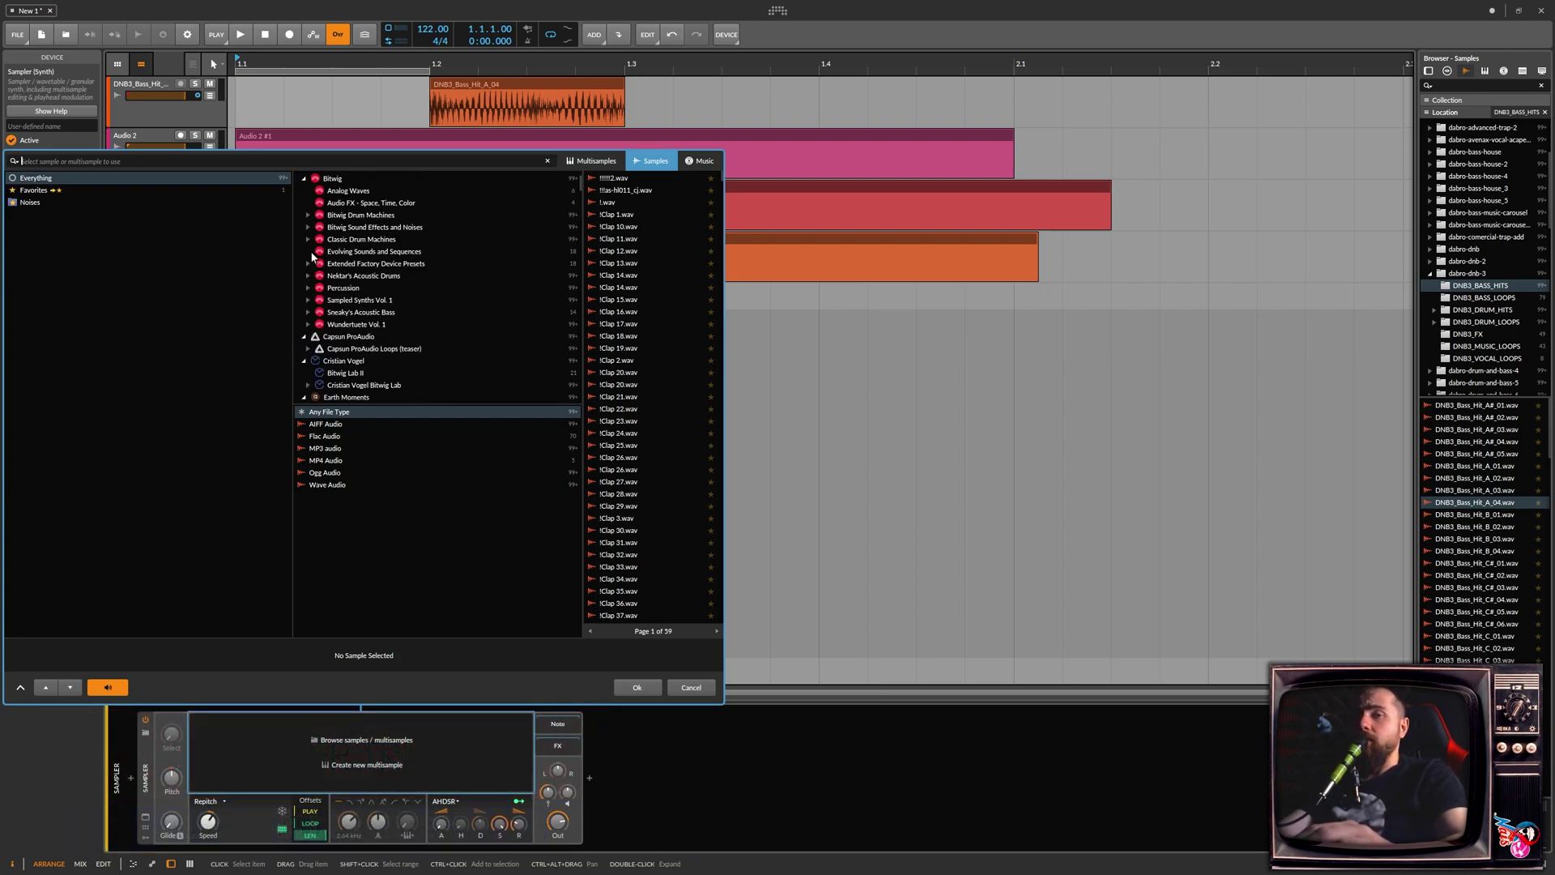
{"action": "scroll", "coordinate": [315, 248], "scroll_direction": "up", "scroll_amount": 3}
{"action": "scroll", "coordinate": [315, 243], "scroll_direction": "up", "scroll_amount": 2}
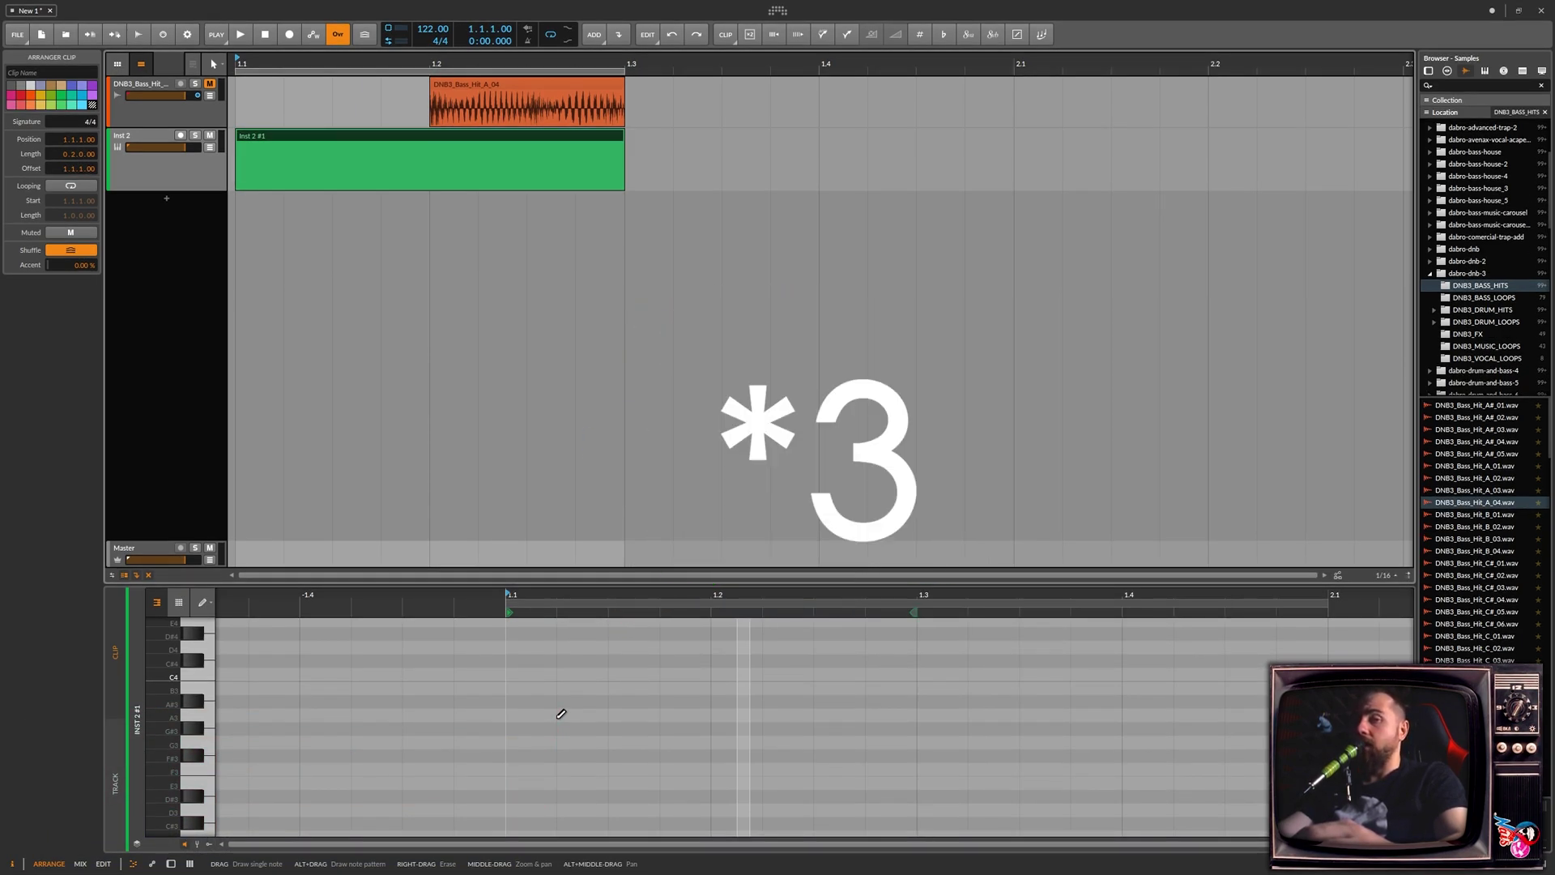
Step: Paint a run of C4 notes in the Inst 2 clip, then undo them
{"action": "left_click", "coordinate": [519, 665]}
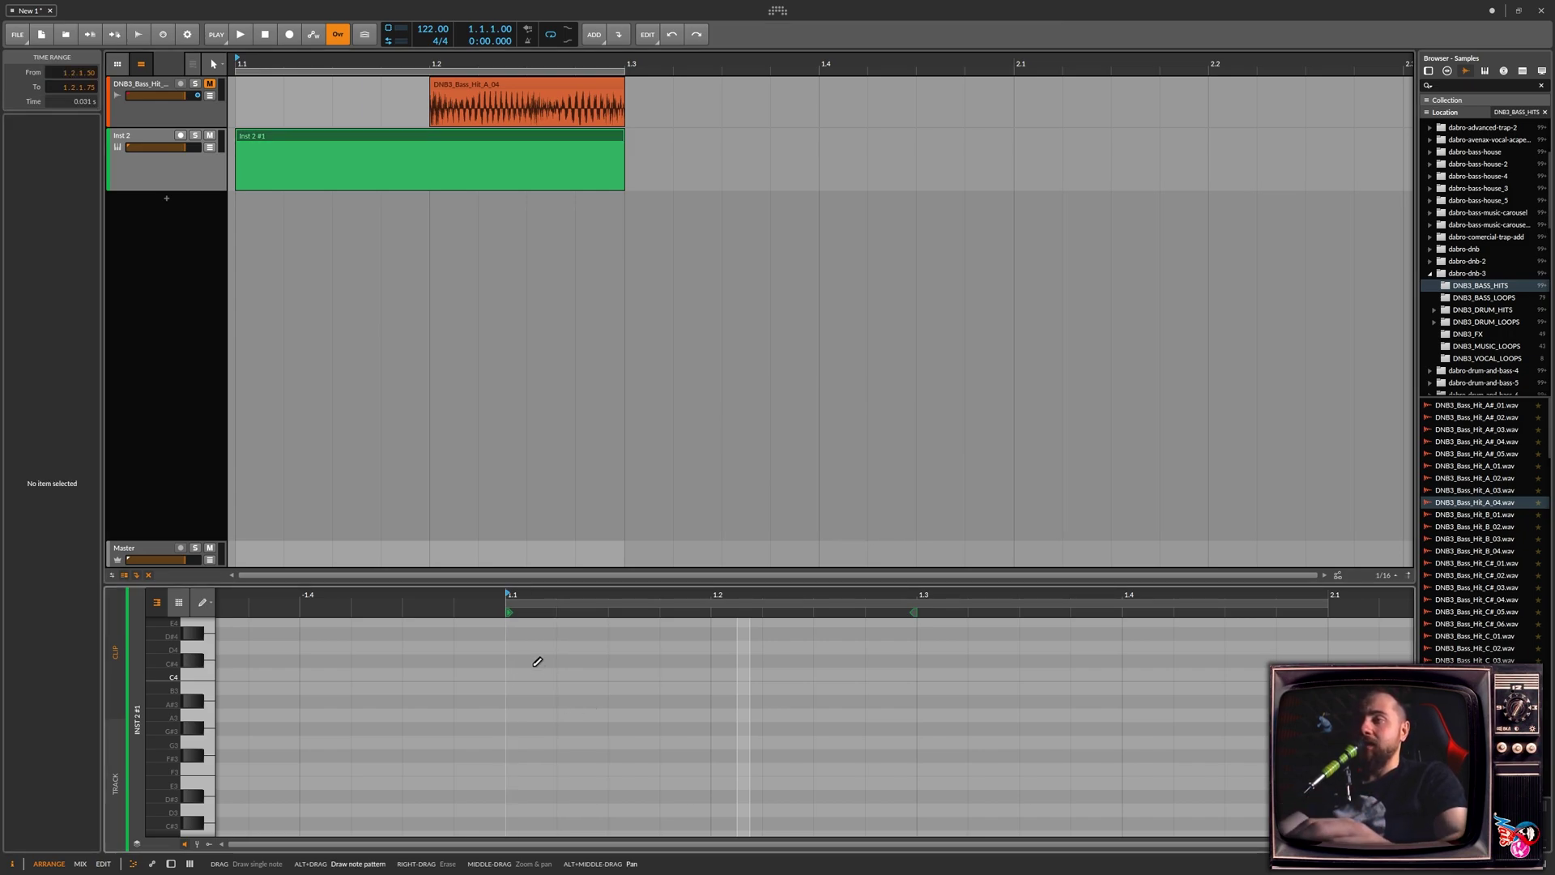
{"action": "left_click_drag", "start_coordinate": [519, 670], "coordinate": [580, 662]}
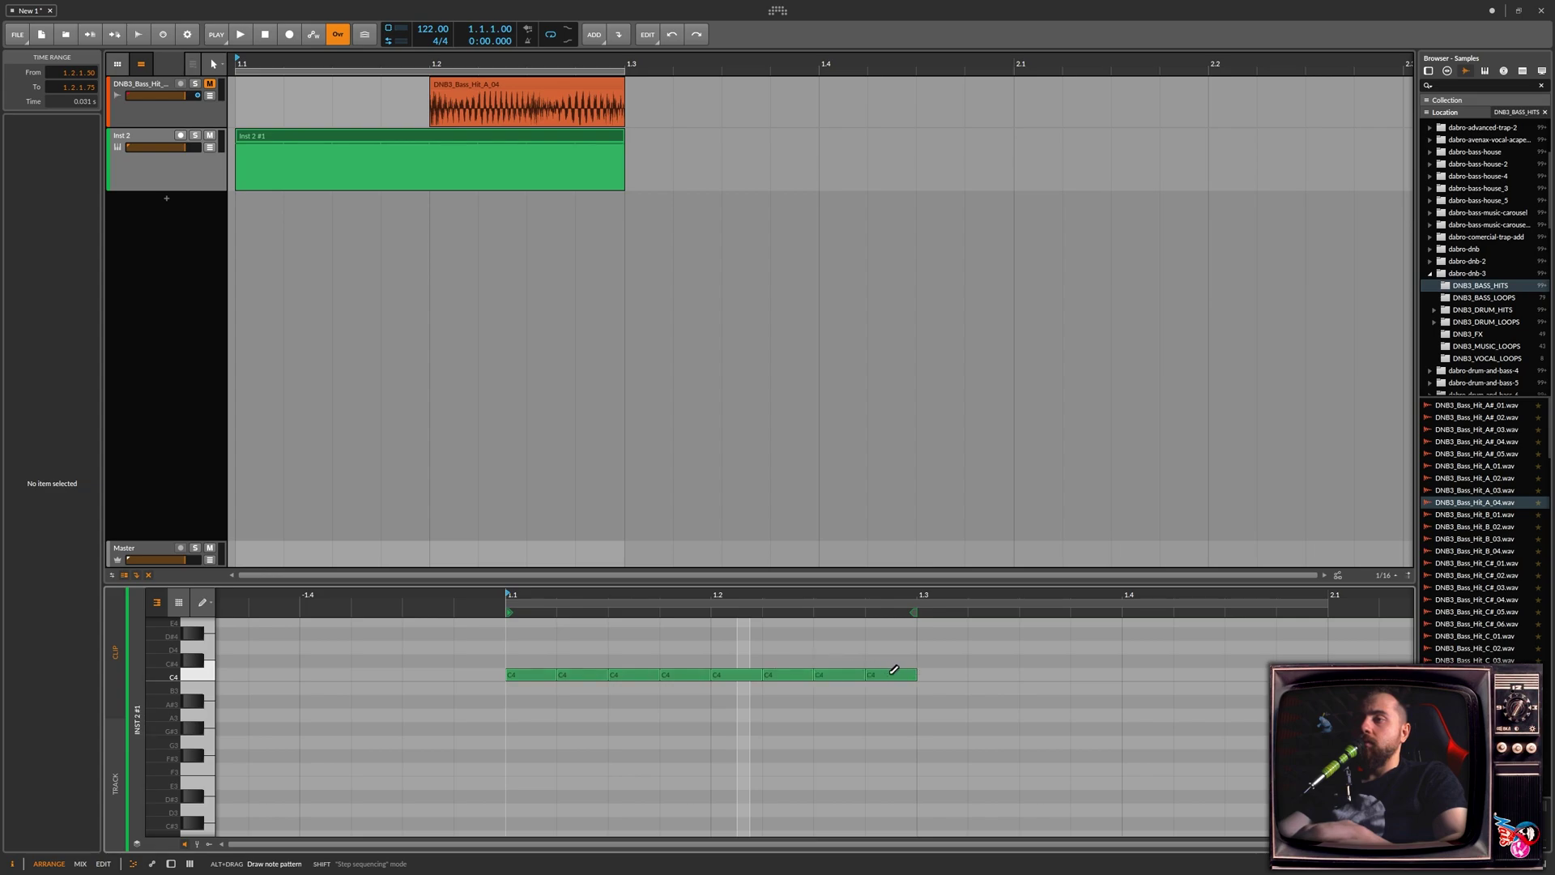
{"action": "left_click_drag", "start_coordinate": [893, 670], "coordinate": [893, 675]}
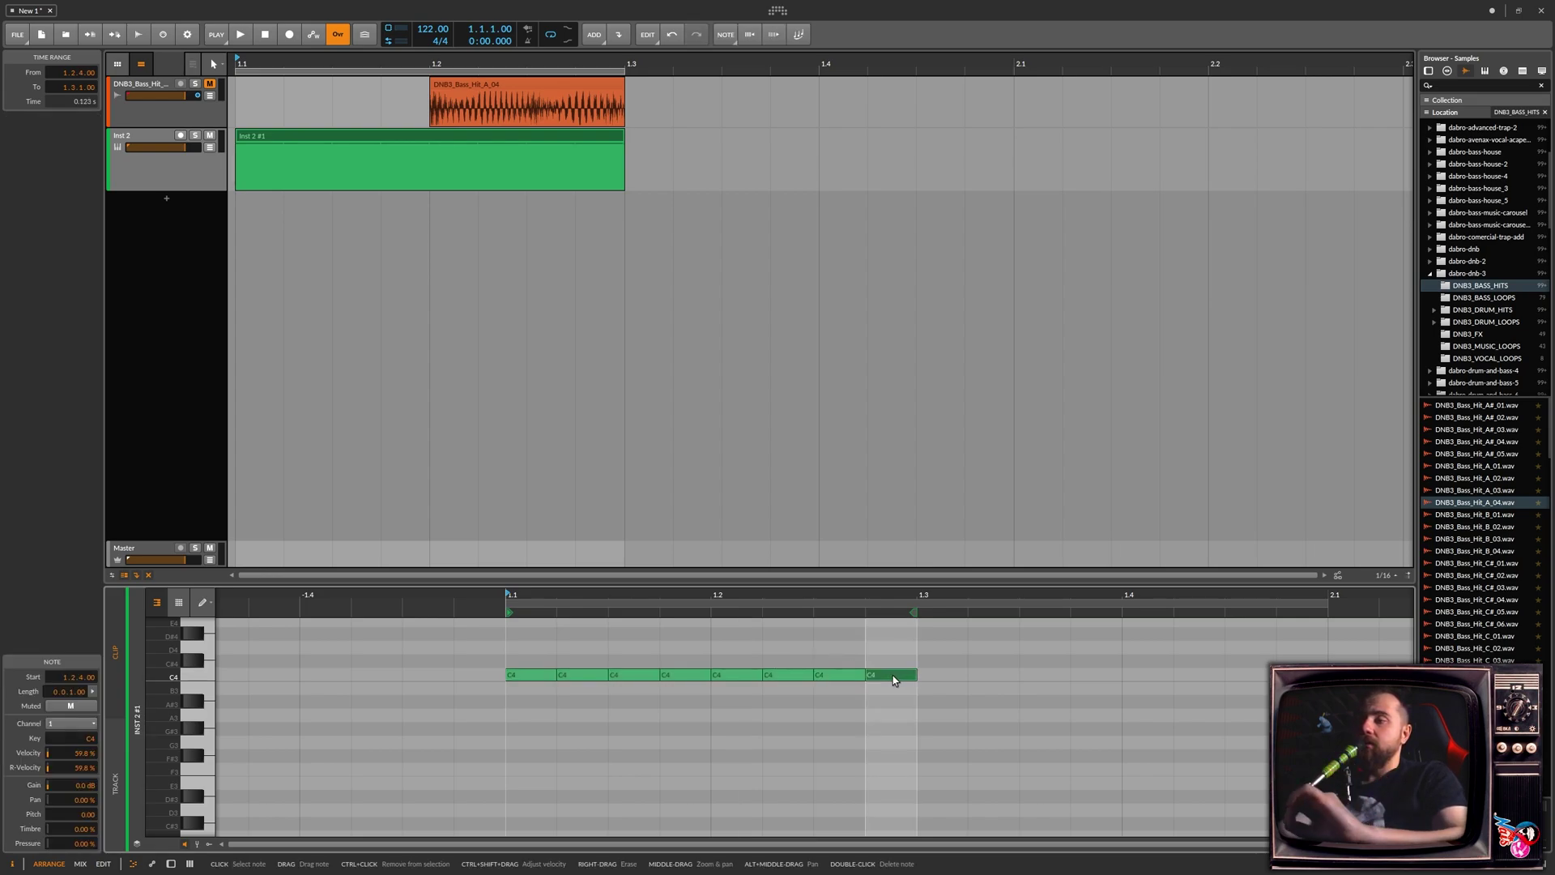
{"action": "key", "text": "ctrl+z"}
{"action": "key", "text": "ctrl+z"}
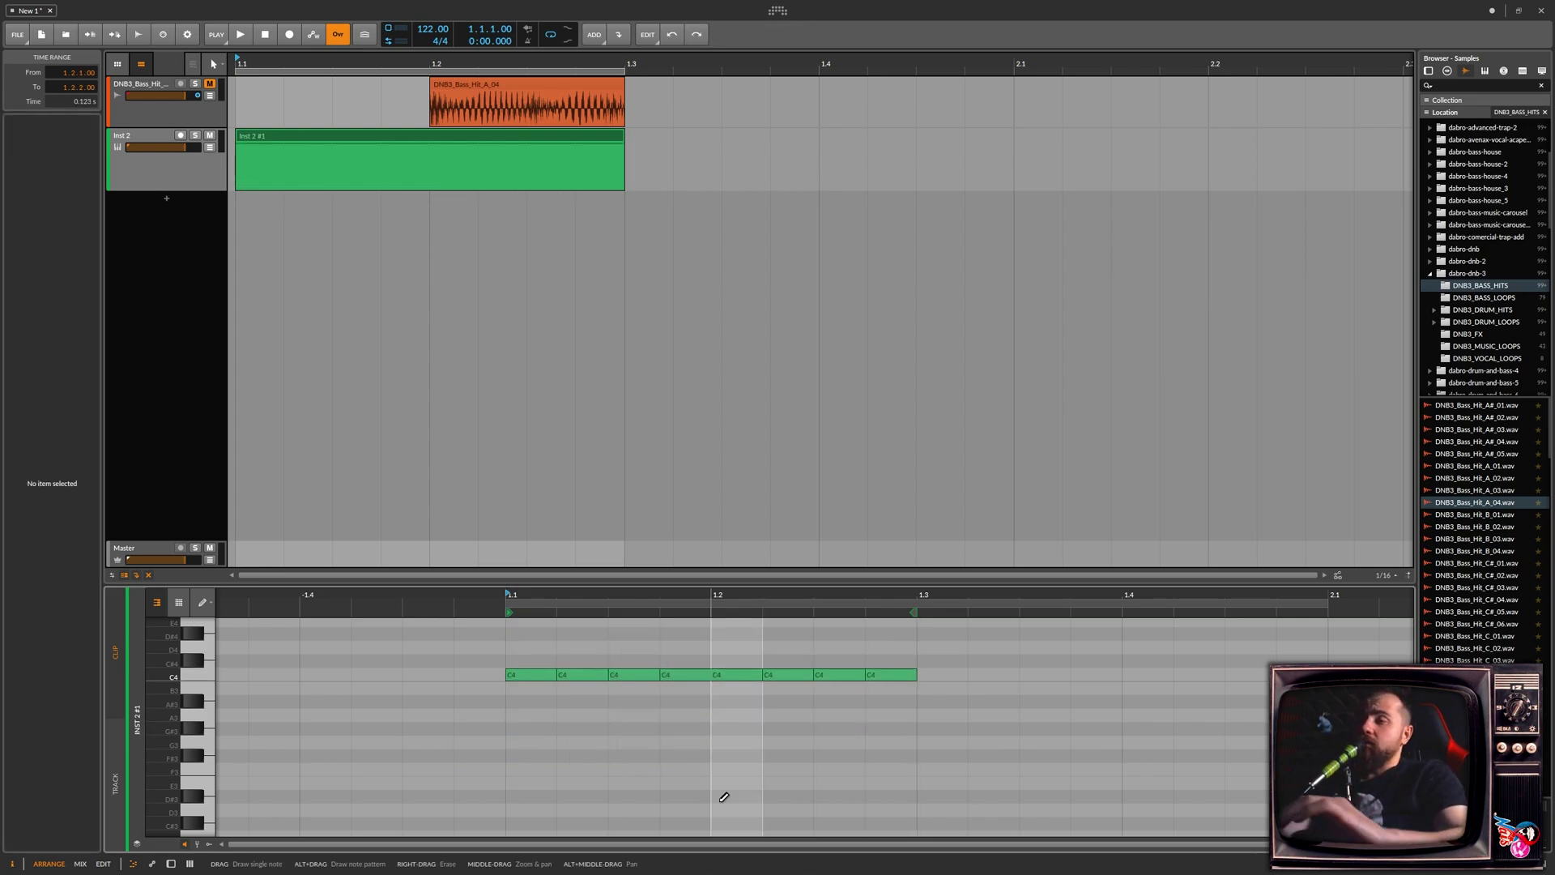
{"action": "key", "text": "ctrl+z"}
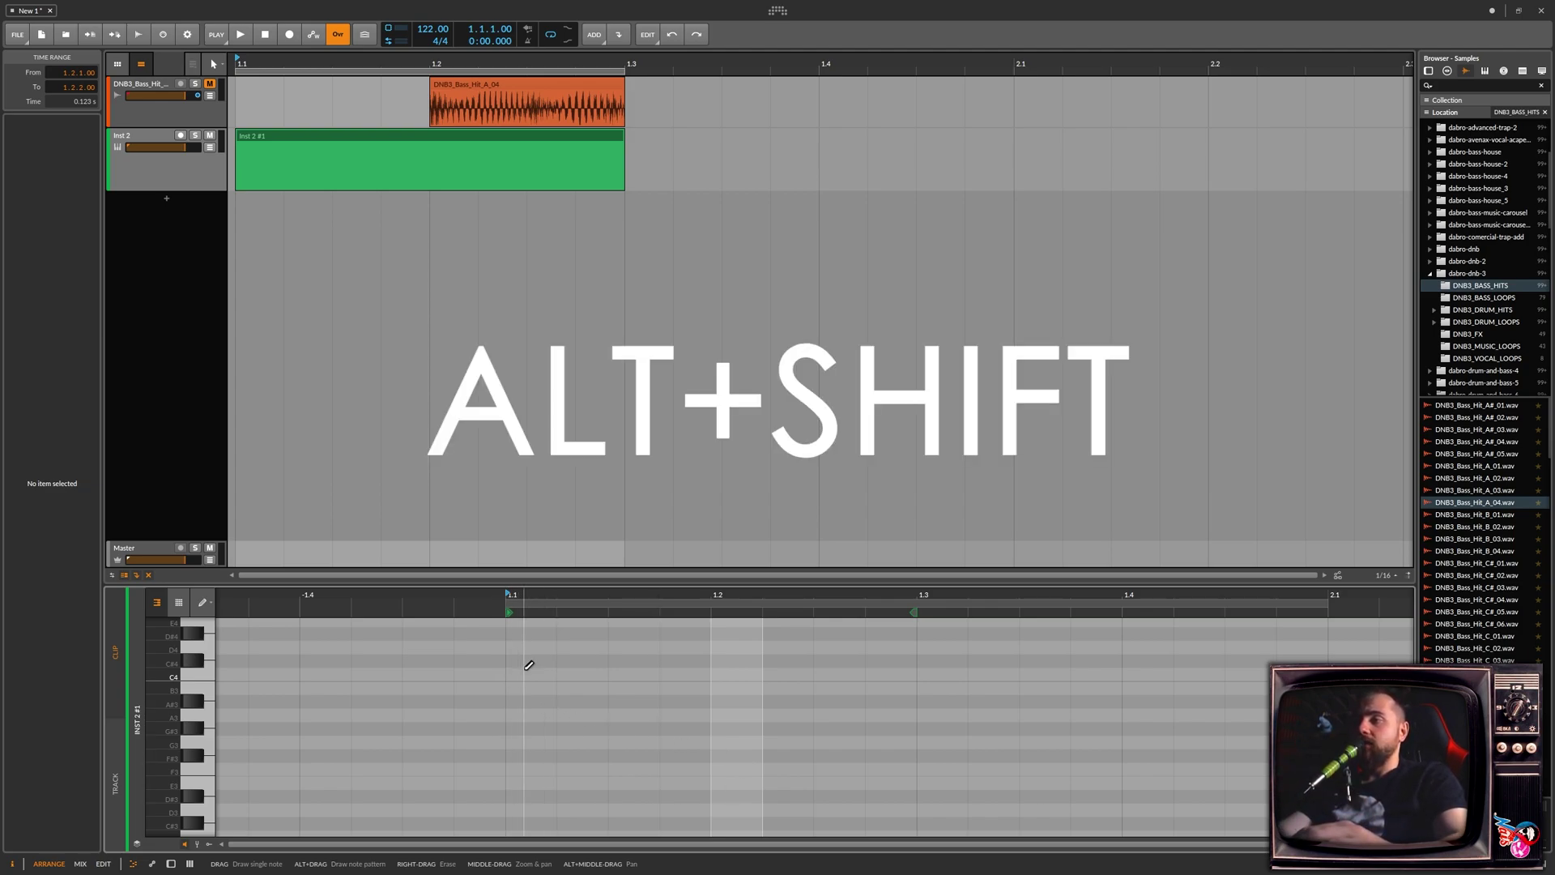
Step: Paint a wandering note pattern across the clip and show the velocity lane
{"action": "mouse_move", "coordinate": [529, 665]}
{"action": "left_mouse_down"}
{"action": "mouse_move", "coordinate": [908, 720]}
{"action": "mouse_move", "coordinate": [973, 783]}
{"action": "mouse_move", "coordinate": [789, 810]}
{"action": "mouse_move", "coordinate": [662, 674]}
{"action": "mouse_move", "coordinate": [728, 654]}
{"action": "left_mouse_up"}
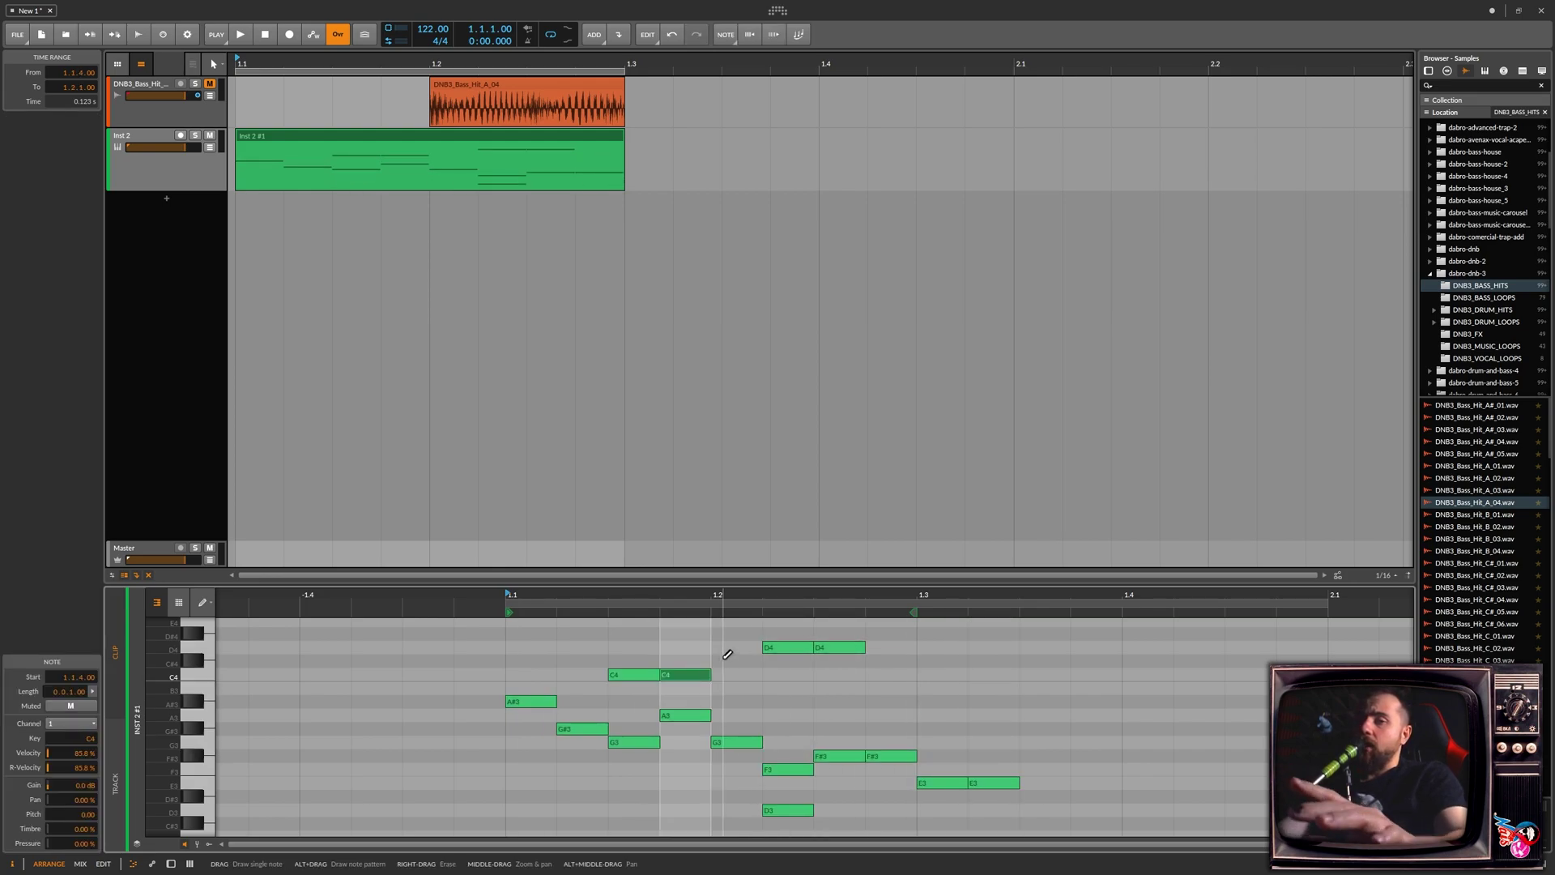
{"action": "left_click", "coordinate": [729, 623]}
{"action": "left_click", "coordinate": [209, 844]}
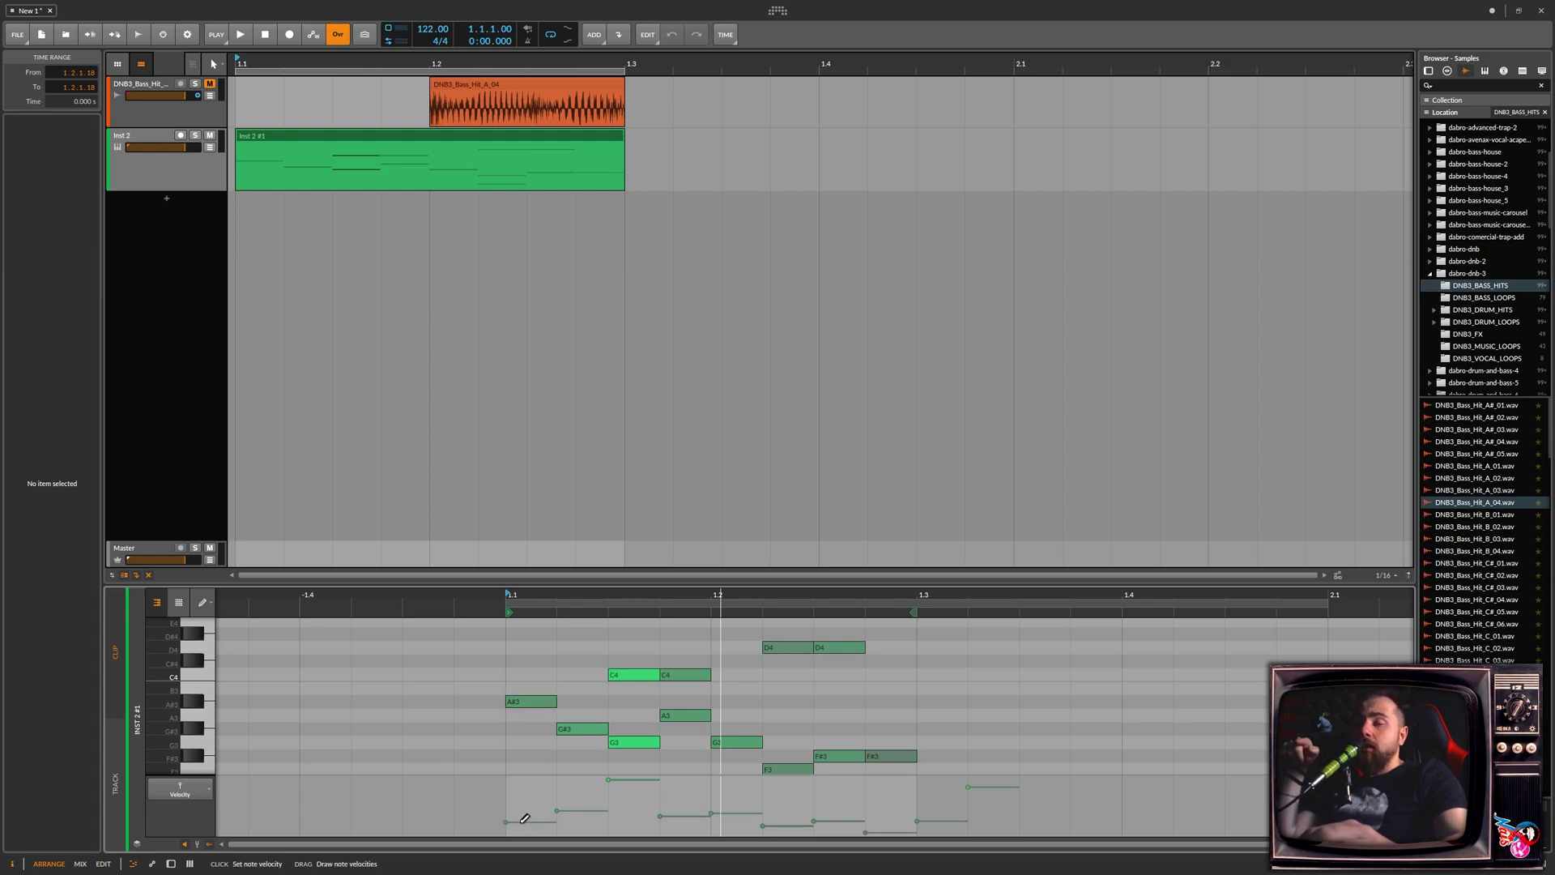
Step: Pencil in new note velocities, then draw a velocity ramp rising from the first note
{"action": "left_click_drag", "start_coordinate": [525, 821], "coordinate": [899, 796]}
{"action": "left_click_drag", "start_coordinate": [663, 782], "coordinate": [505, 812]}
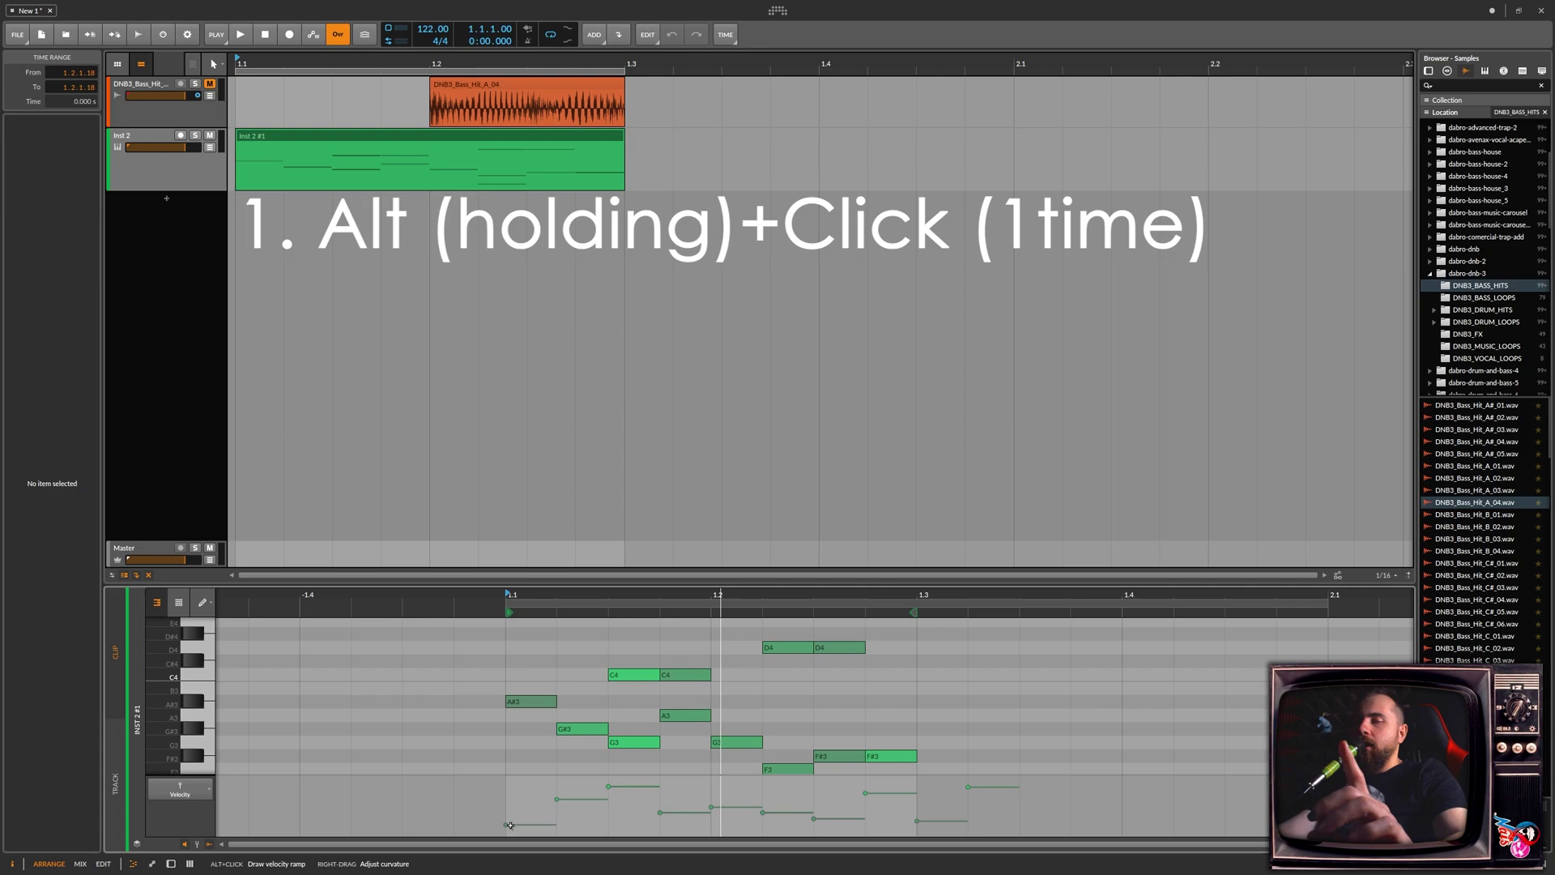
{"action": "left_click_drag", "start_coordinate": [513, 829], "coordinate": [924, 786]}
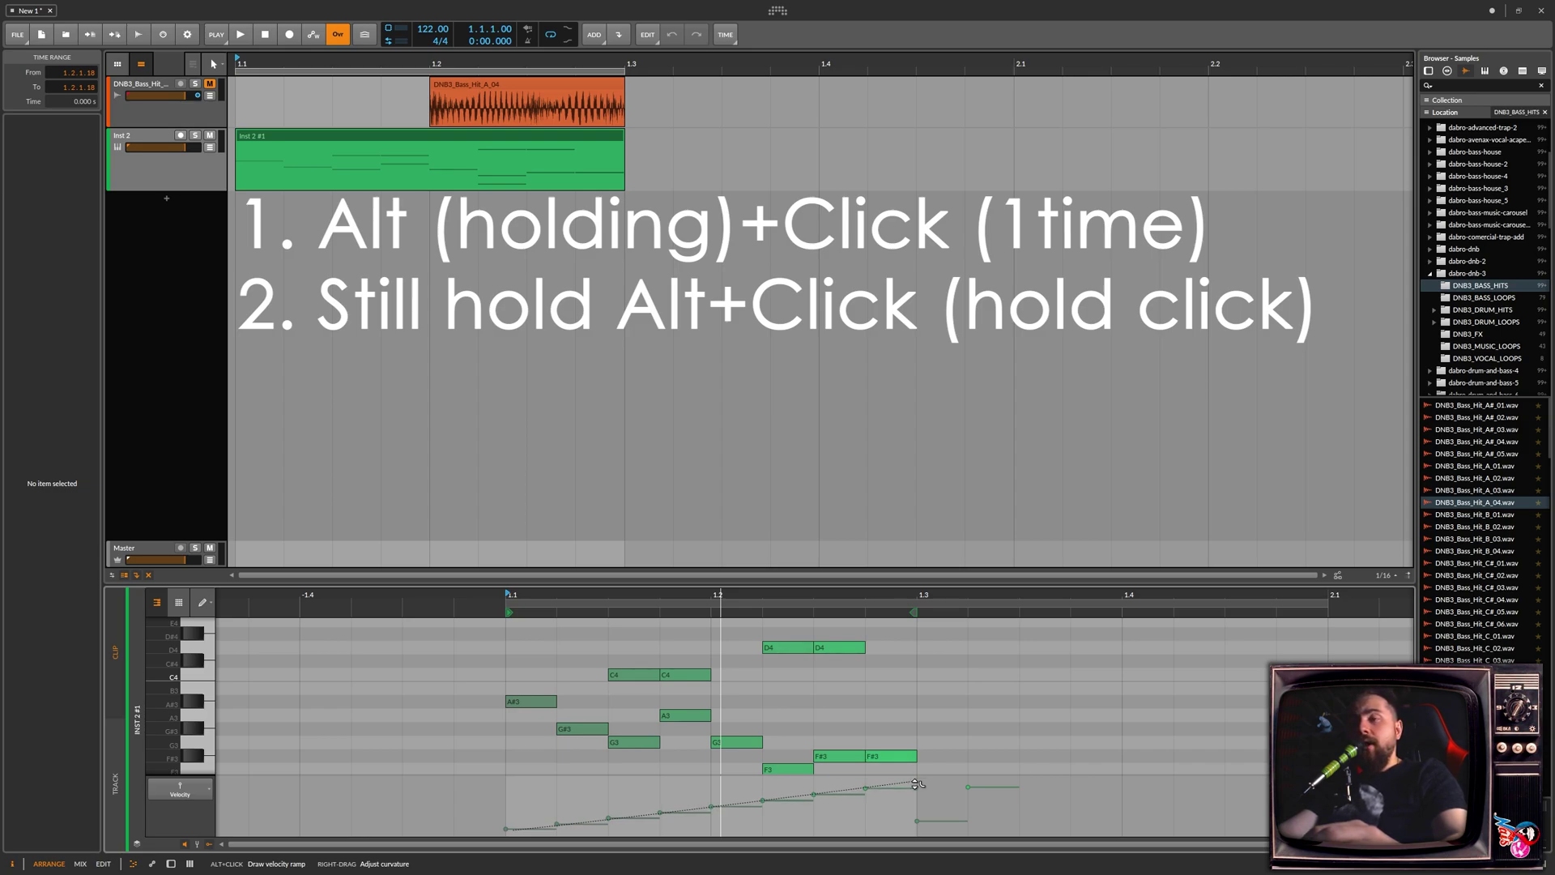
Step: Bend the velocity ramp convex, then concave, commit it, and show Inst 2's volume automation lane
{"action": "left_click_drag", "start_coordinate": [916, 783], "coordinate": [916, 623]}
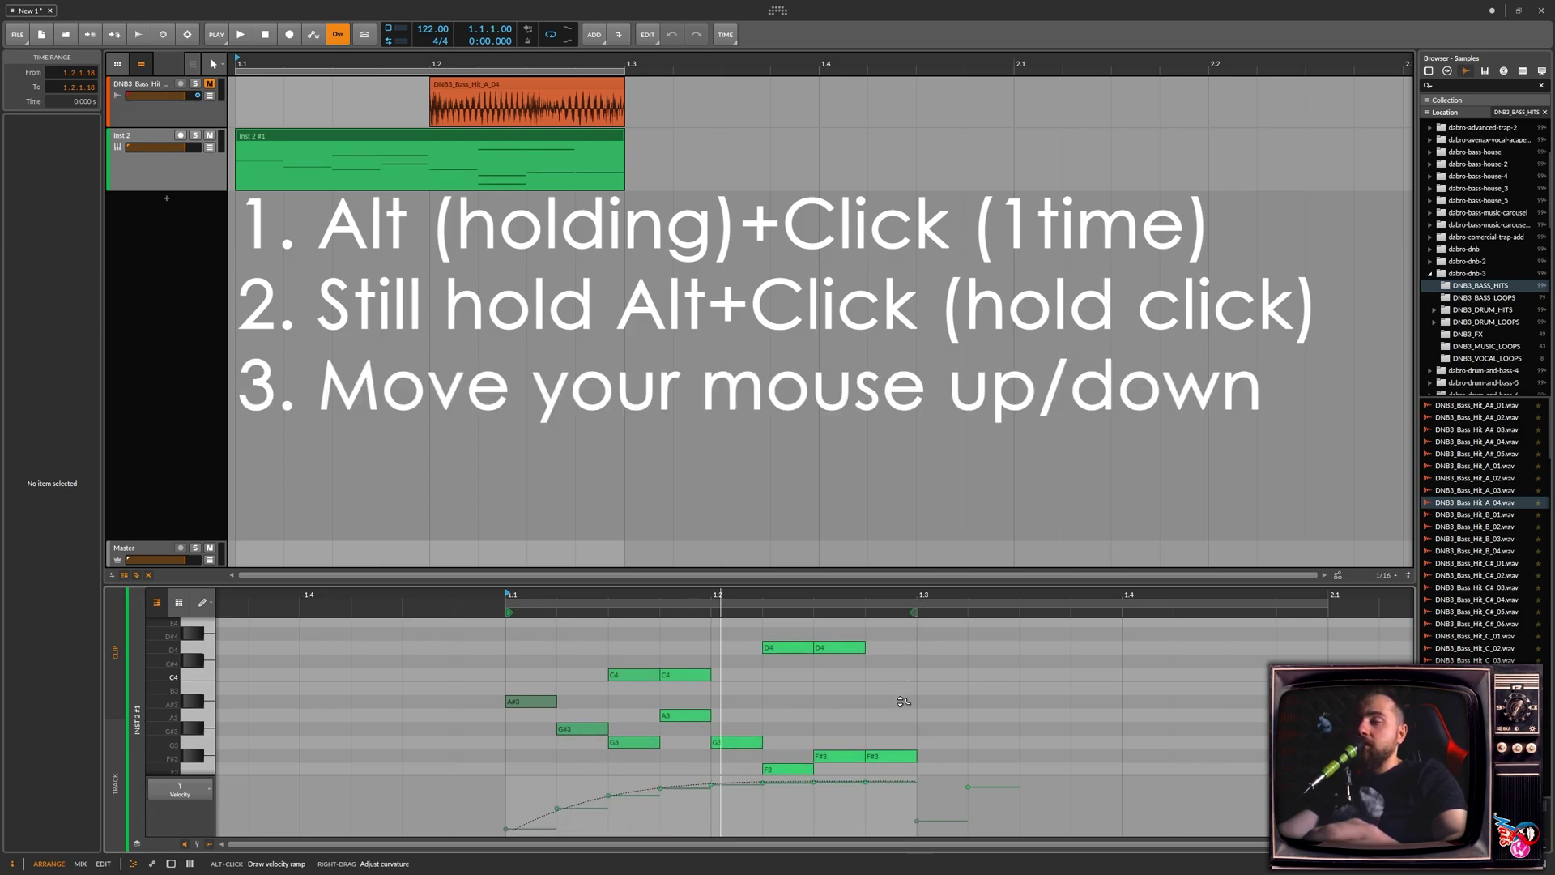
{"action": "left_click_drag", "start_coordinate": [902, 701], "coordinate": [916, 850]}
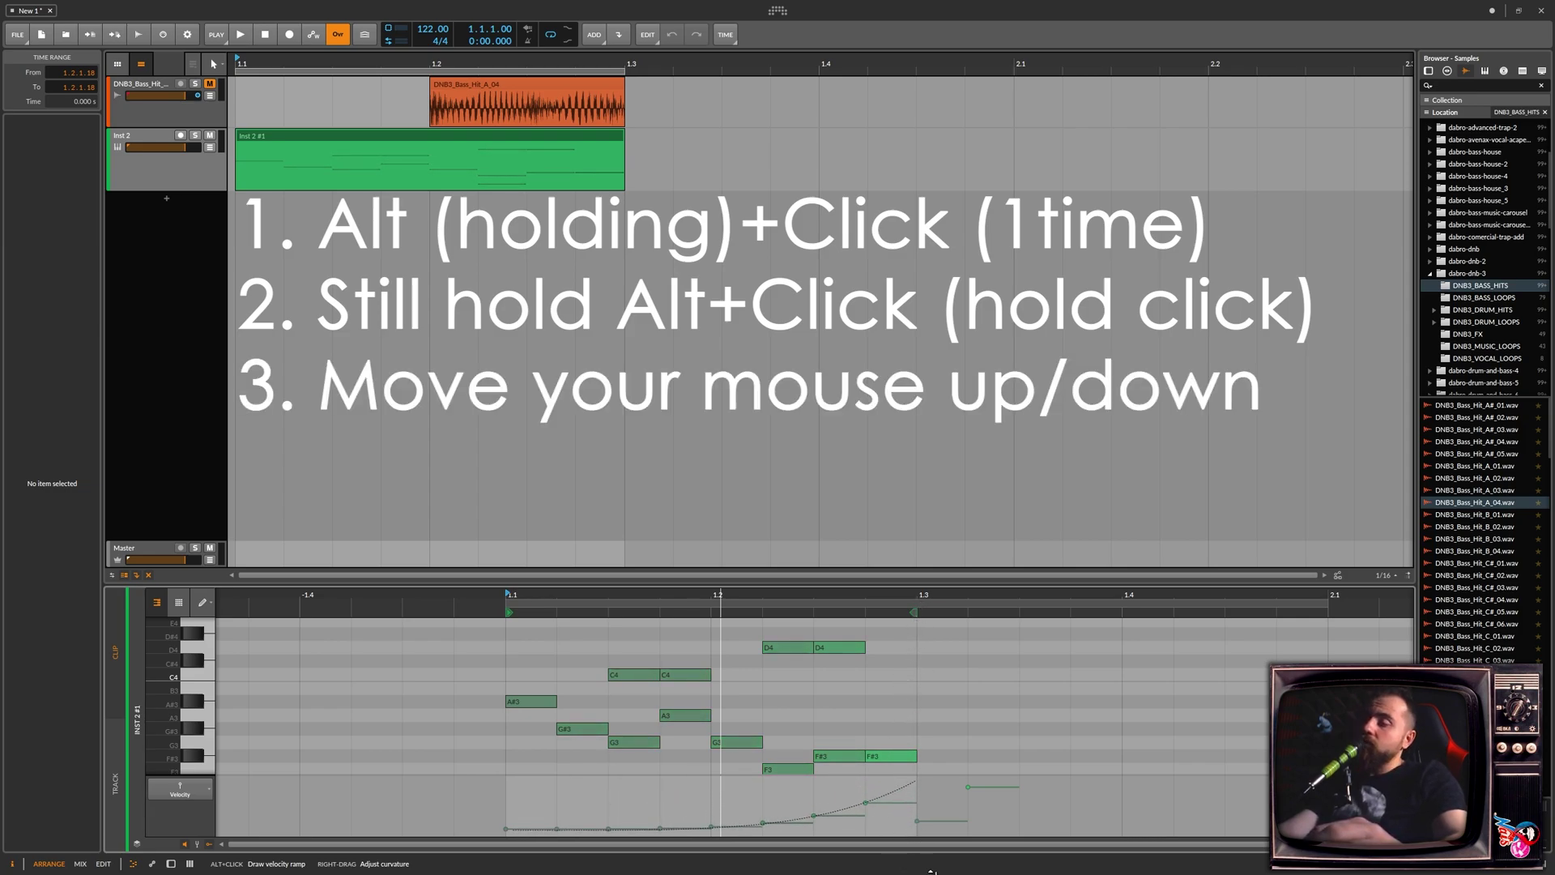
{"action": "left_click_drag", "start_coordinate": [924, 833], "coordinate": [924, 827]}
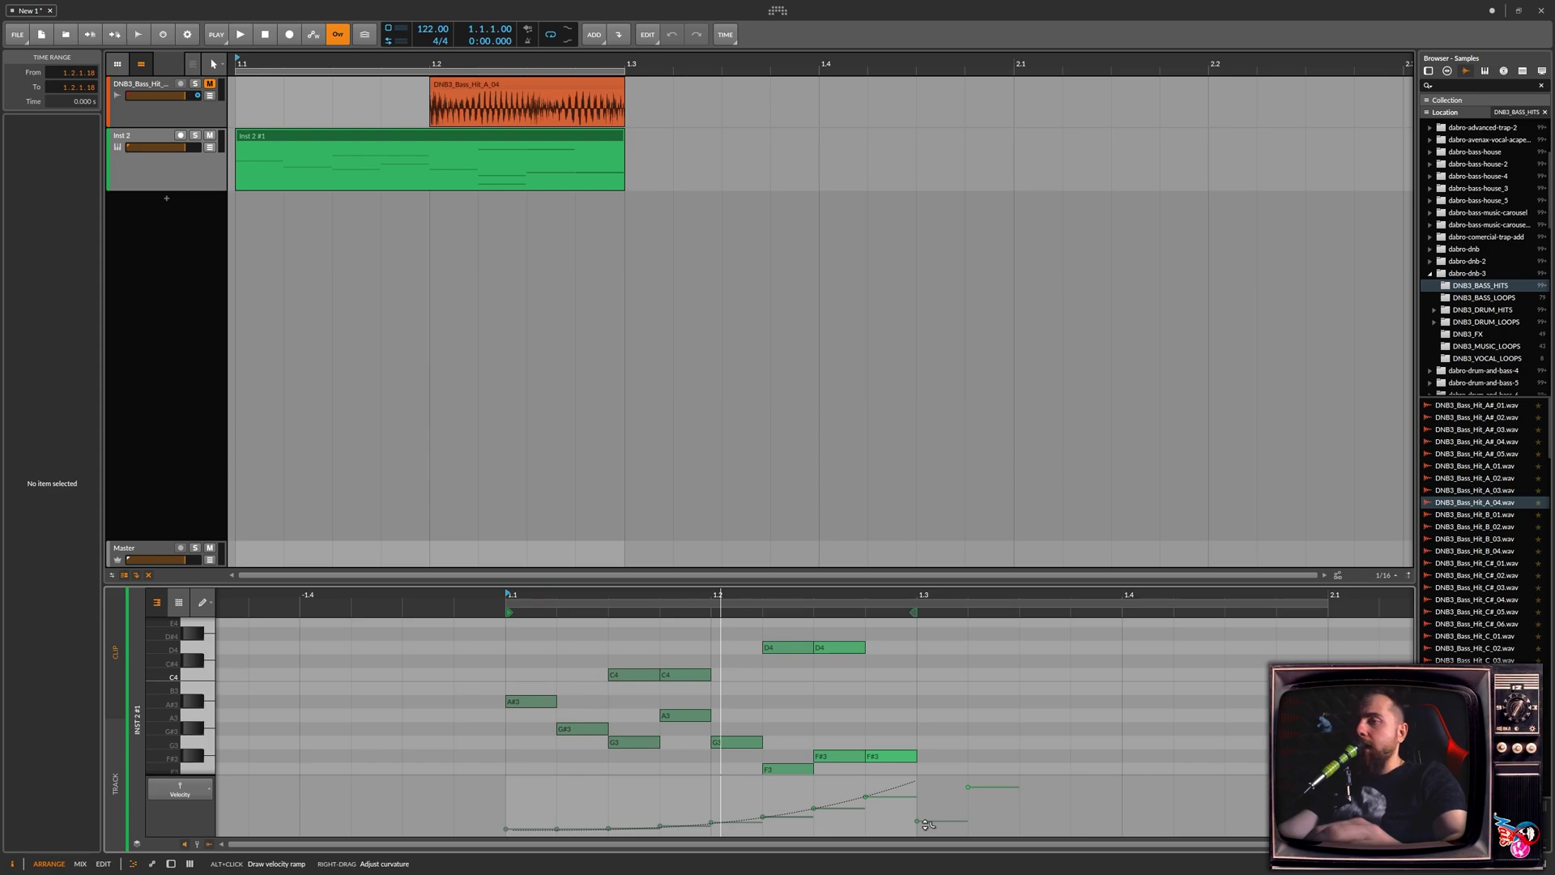
{"action": "key", "text": "Escape"}
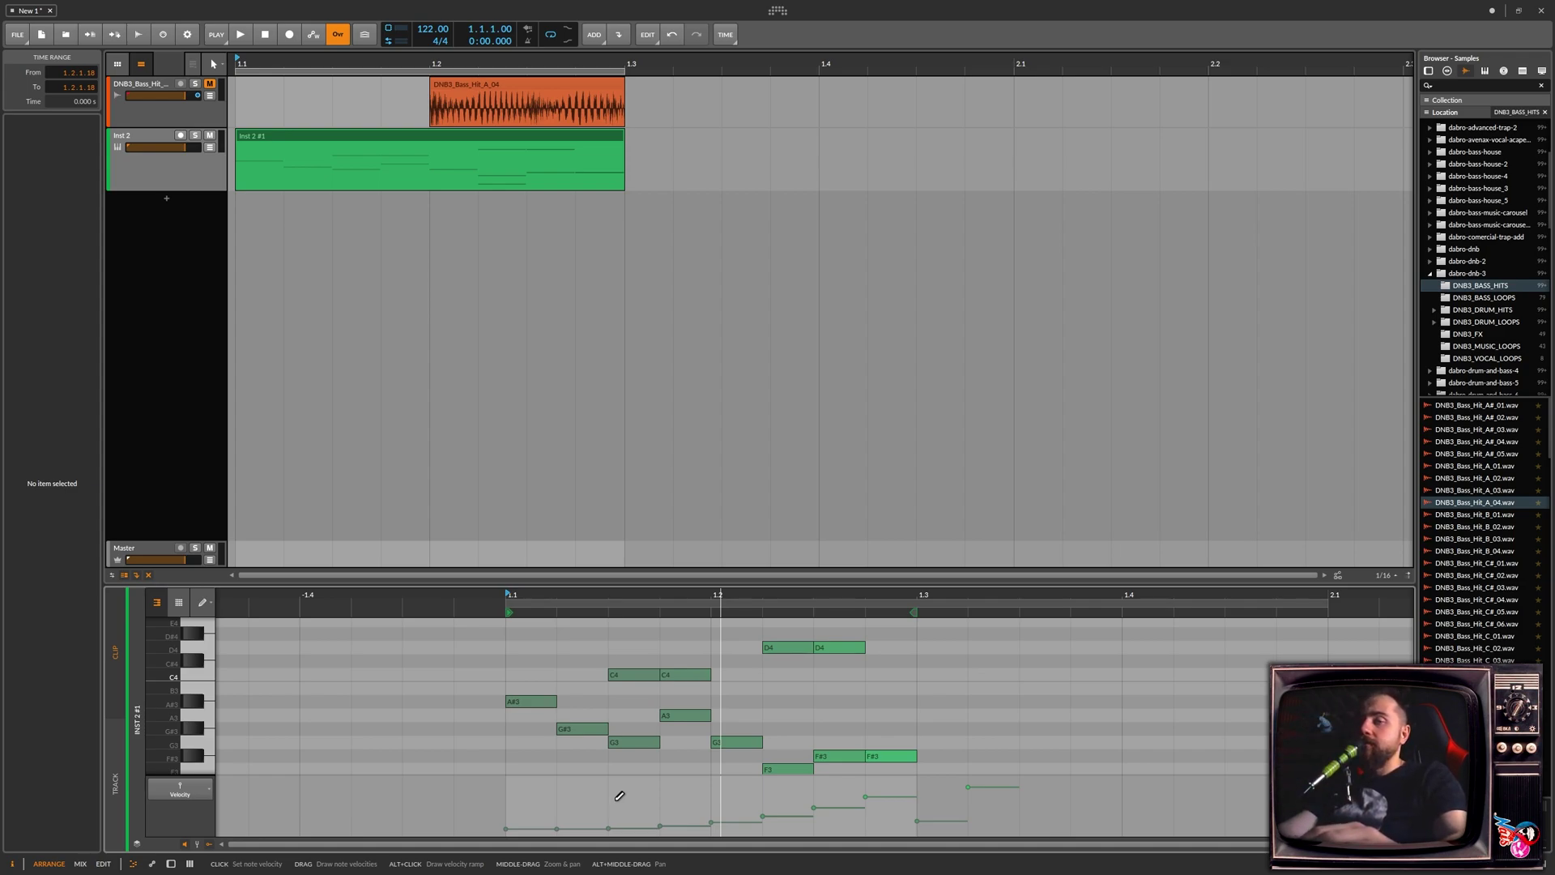
{"action": "key", "text": "a"}
Step: Replace a freehand first-bar volume curve with stepped volume levels, then hide the automation lane
{"action": "left_click_drag", "start_coordinate": [243, 250], "coordinate": [556, 237]}
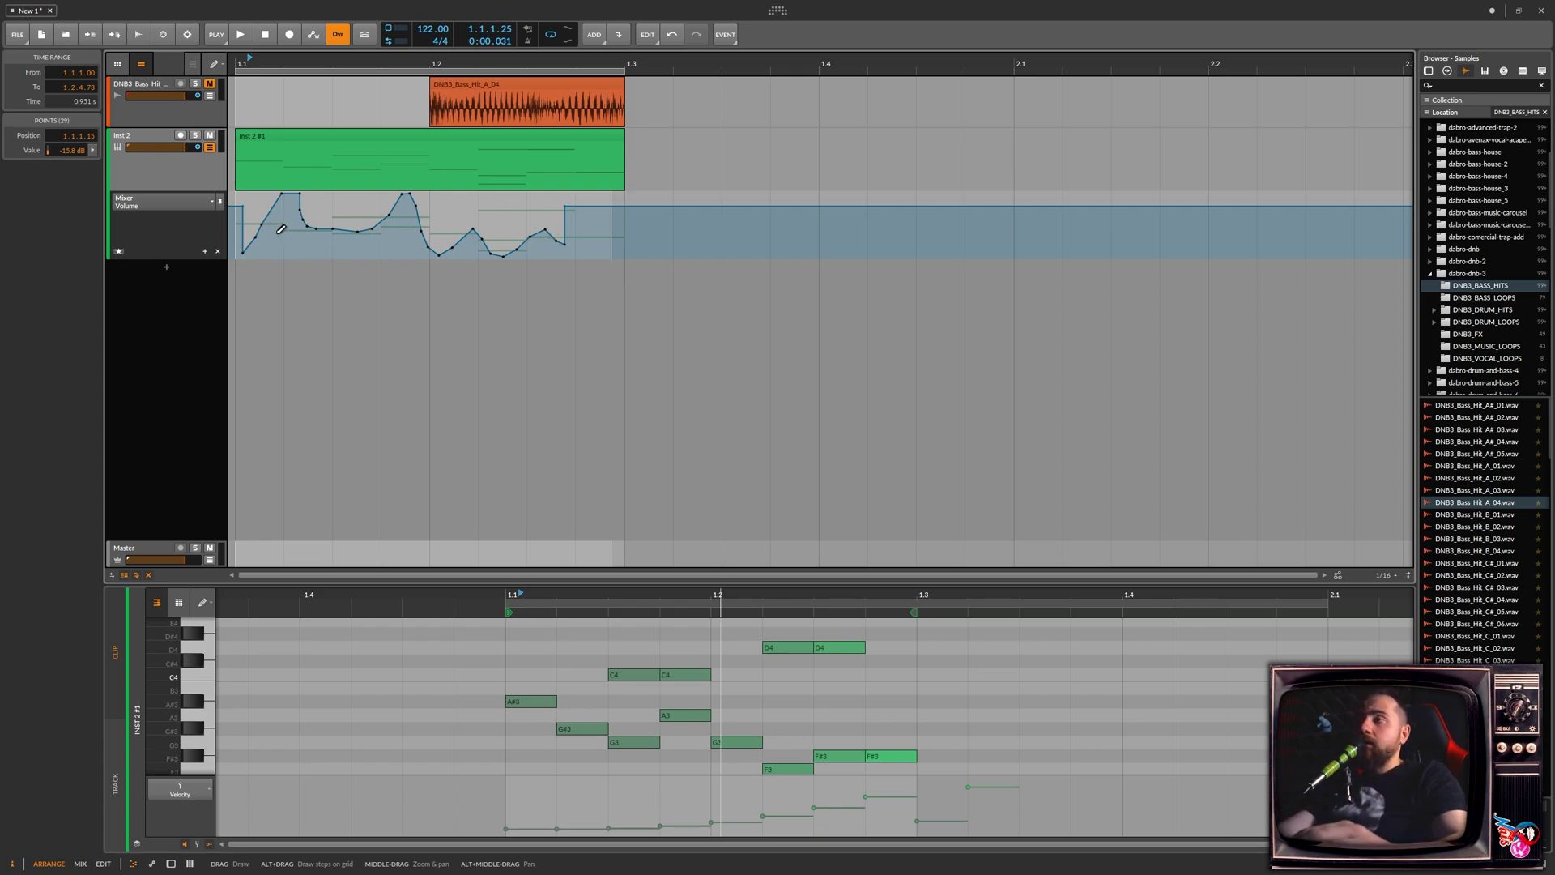
{"action": "key", "text": "Delete"}
{"action": "mouse_move", "coordinate": [250, 237]}
{"action": "left_mouse_down"}
{"action": "mouse_move", "coordinate": [384, 205]}
{"action": "mouse_move", "coordinate": [593, 215]}
{"action": "mouse_move", "coordinate": [255, 179]}
{"action": "left_mouse_up"}
{"action": "scroll", "coordinate": [261, 207], "scroll_direction": "down", "scroll_amount": 2}
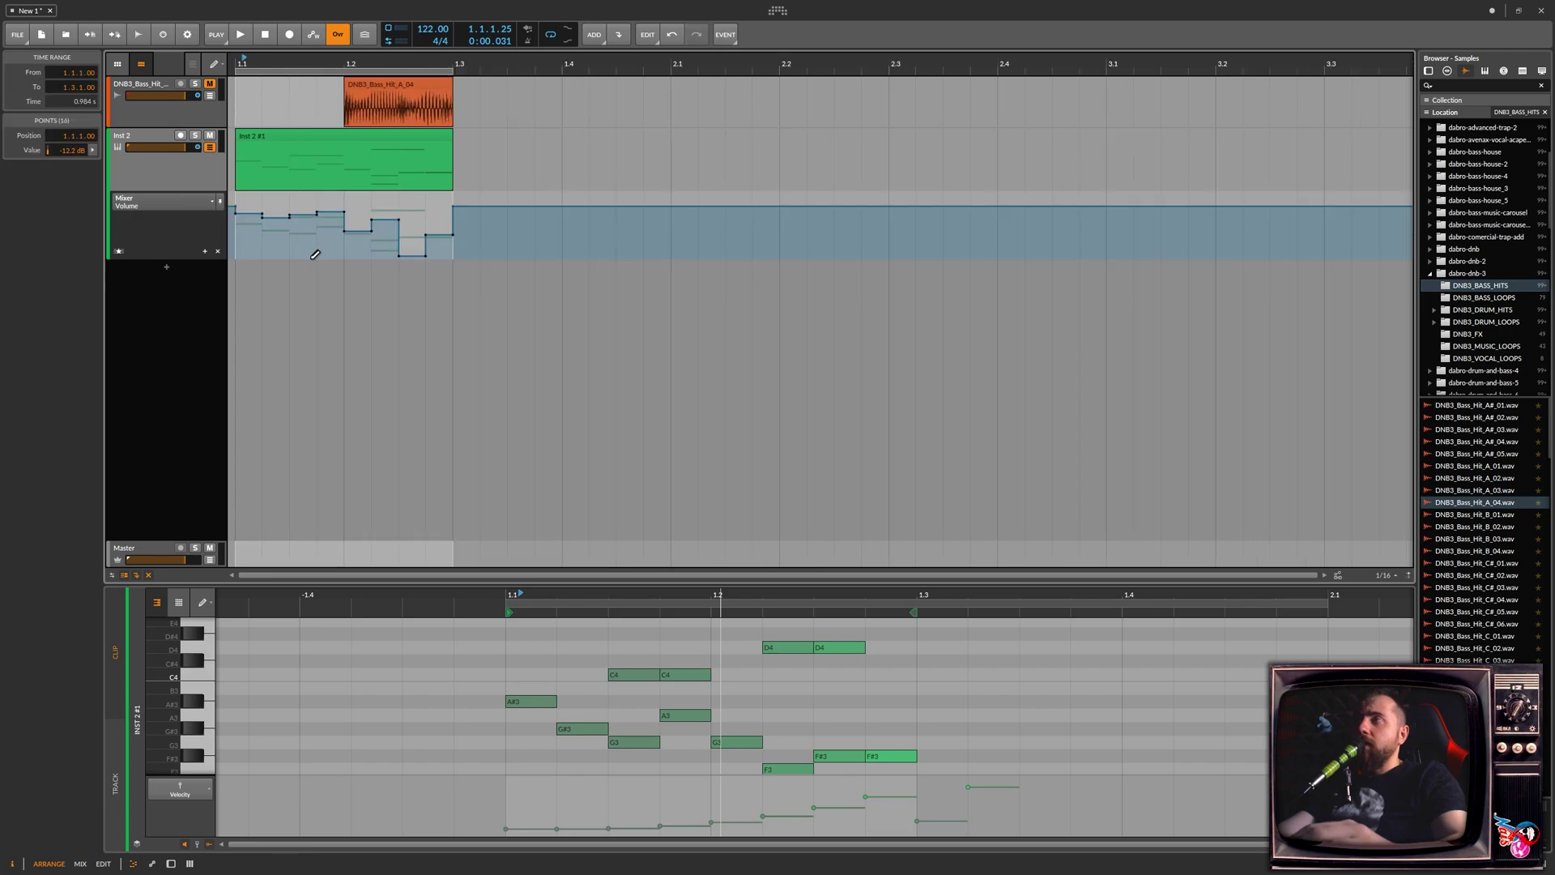
{"action": "scroll", "coordinate": [270, 231], "scroll_direction": "down", "scroll_amount": 2}
{"action": "scroll", "coordinate": [269, 230], "scroll_direction": "up", "scroll_amount": 5}
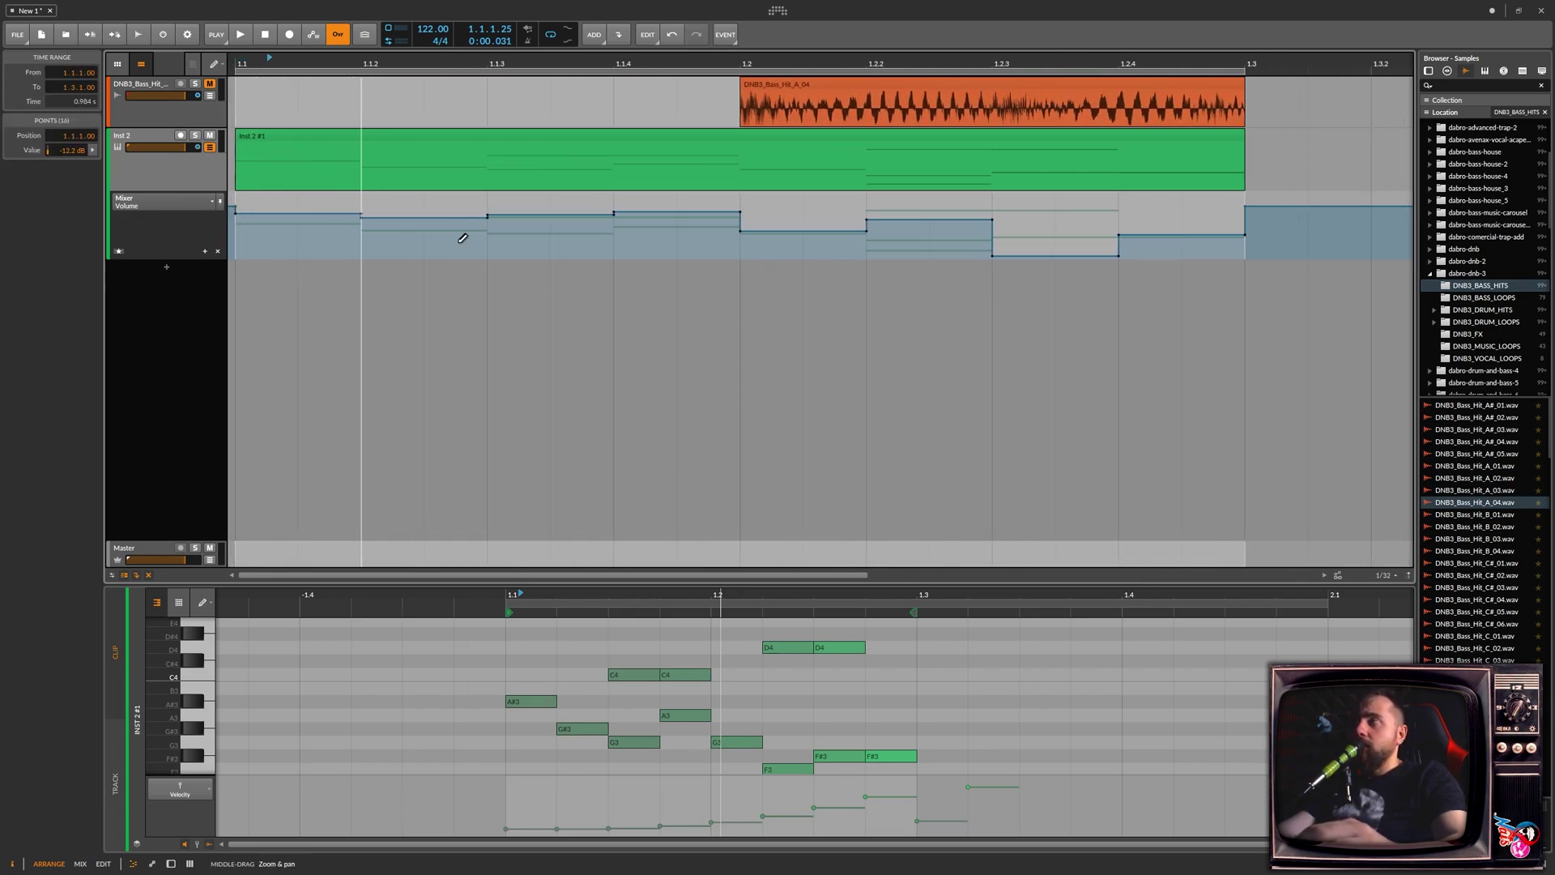
{"action": "key", "text": "a"}
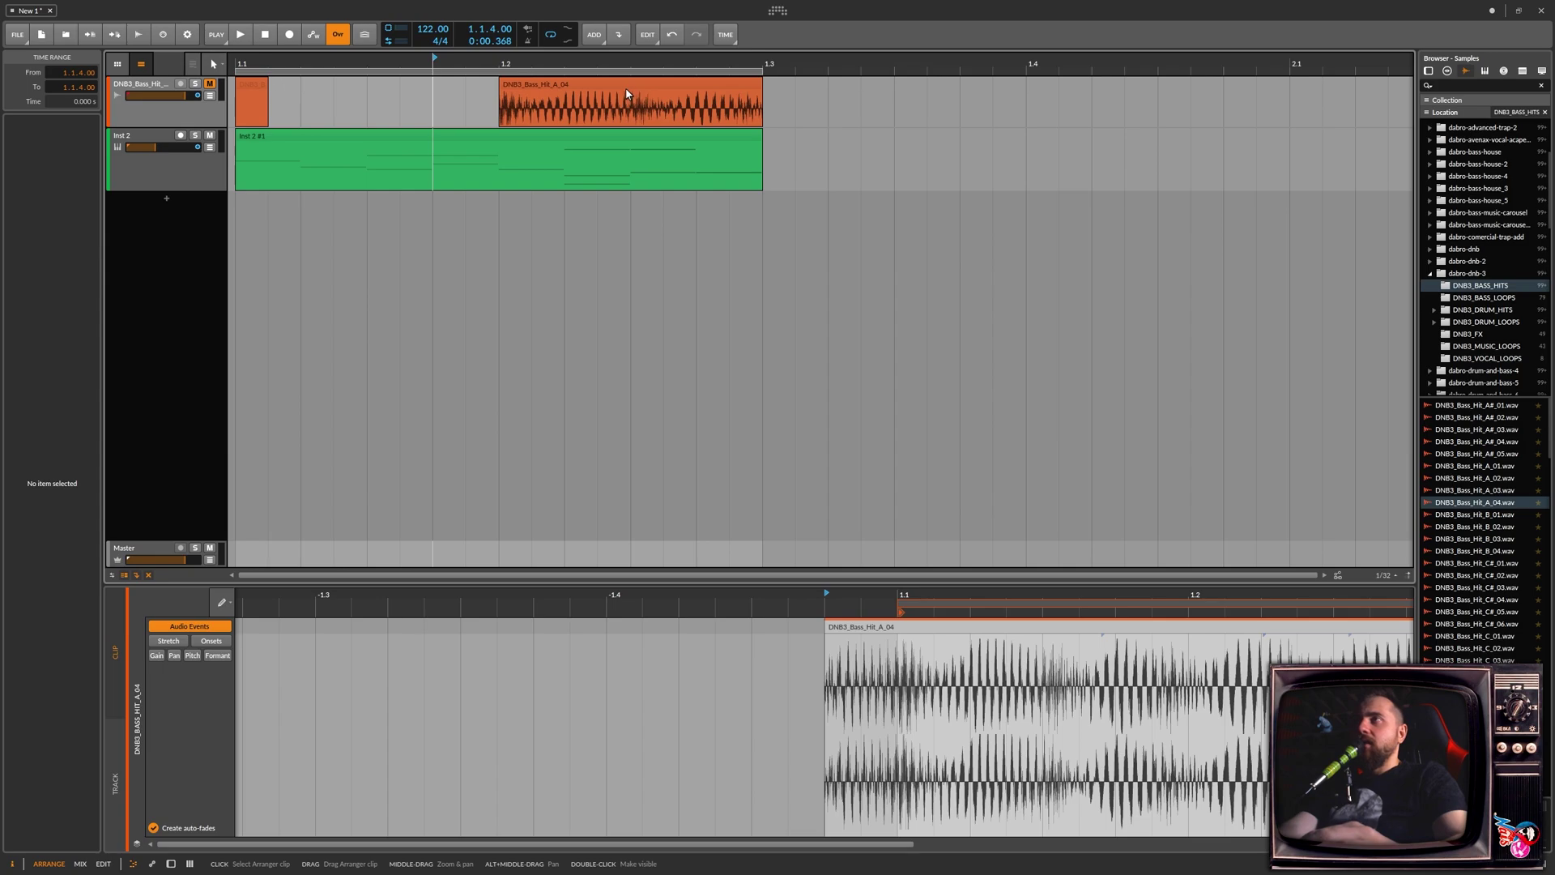
Step: Select the bass-hit clip, the green note clip, the small audio clip, then the bass-hit track
{"action": "left_click", "coordinate": [628, 94]}
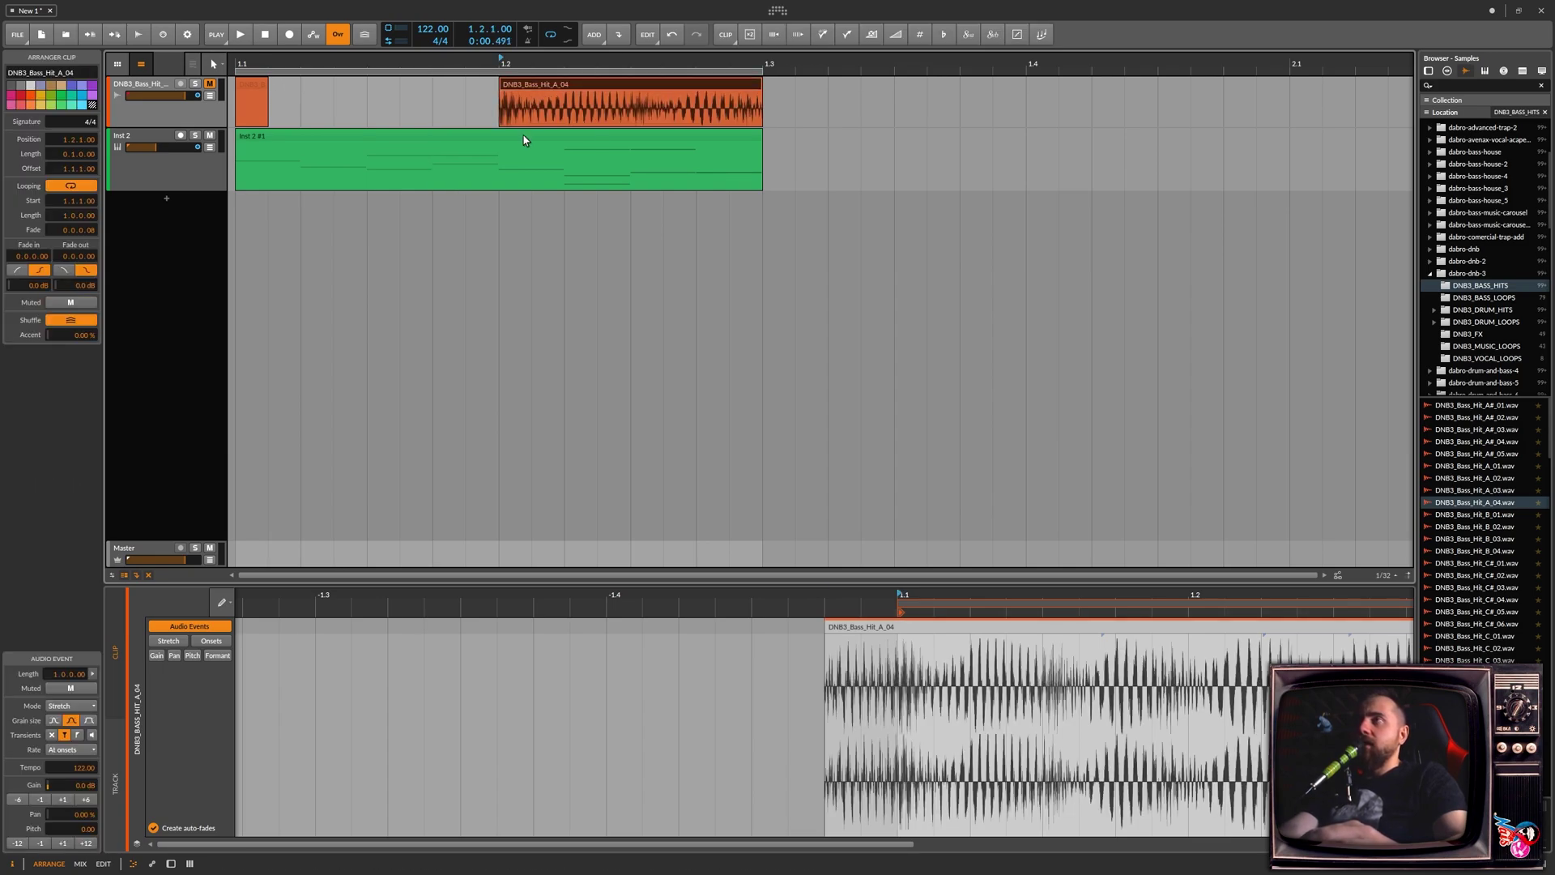
{"action": "left_click", "coordinate": [435, 160]}
{"action": "left_click", "coordinate": [250, 83]}
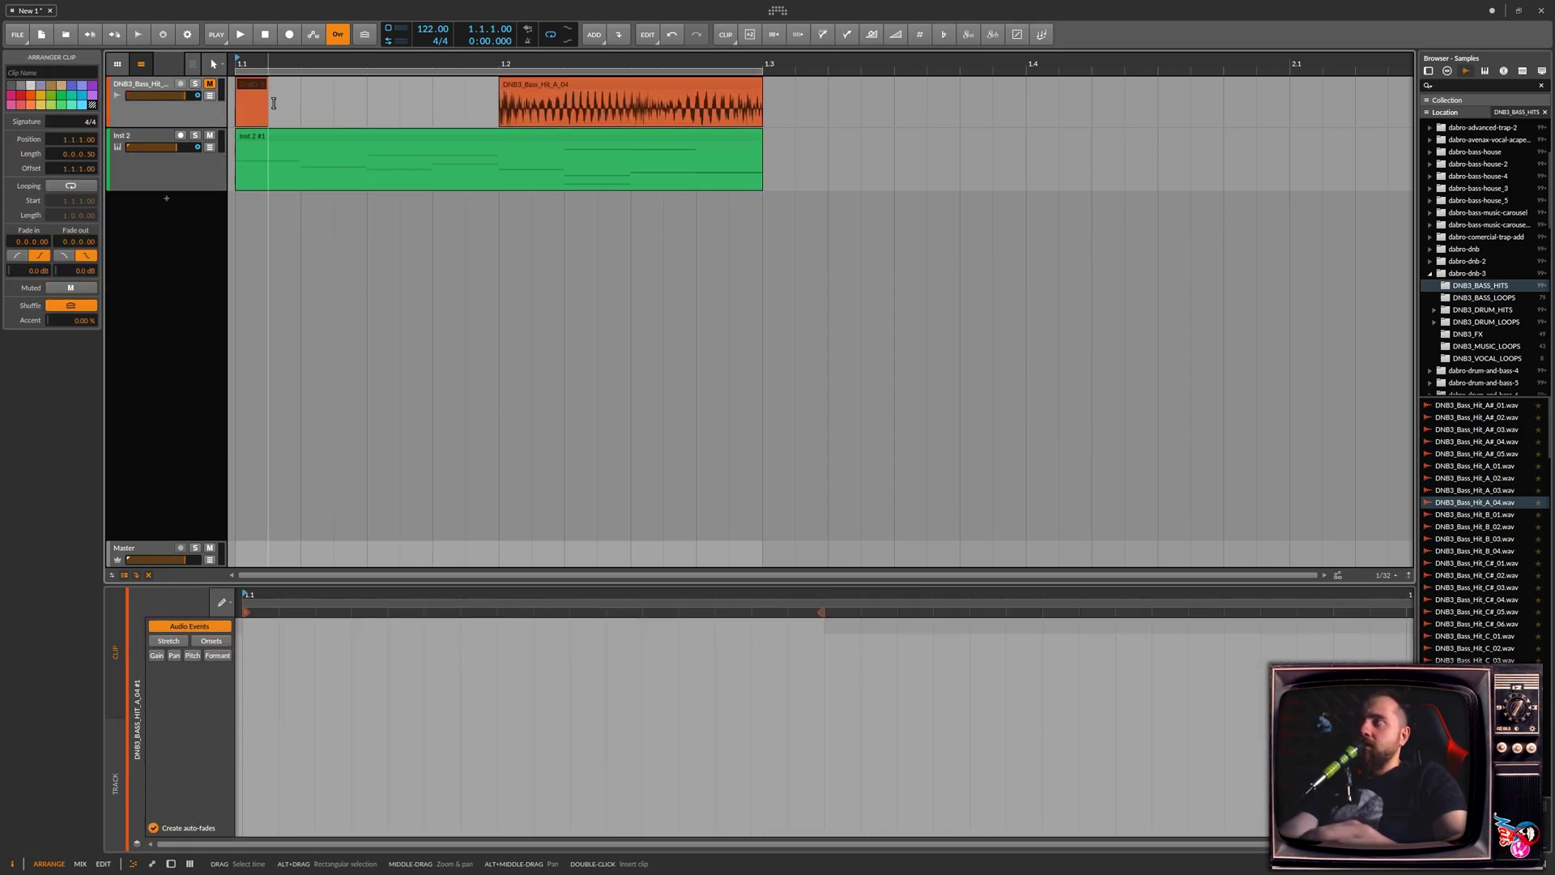
{"action": "left_click", "coordinate": [143, 89]}
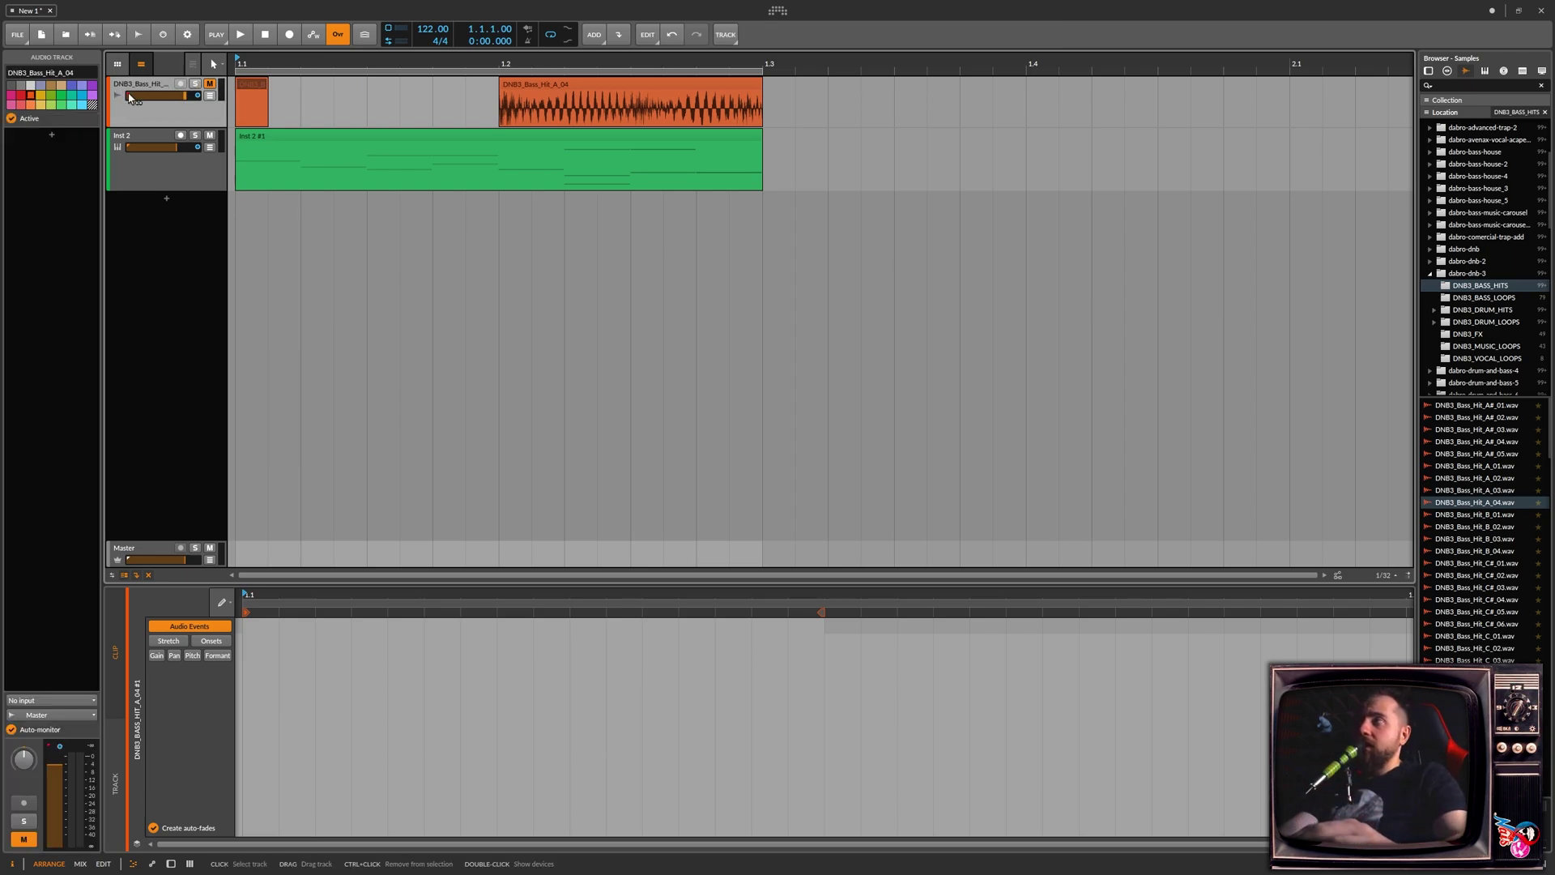
Step: Deactivate the bass-hit track, hide deactivated tracks, and deactivate Inst 2 with Delete
{"action": "left_click", "coordinate": [135, 95], "text": "ctrl"}
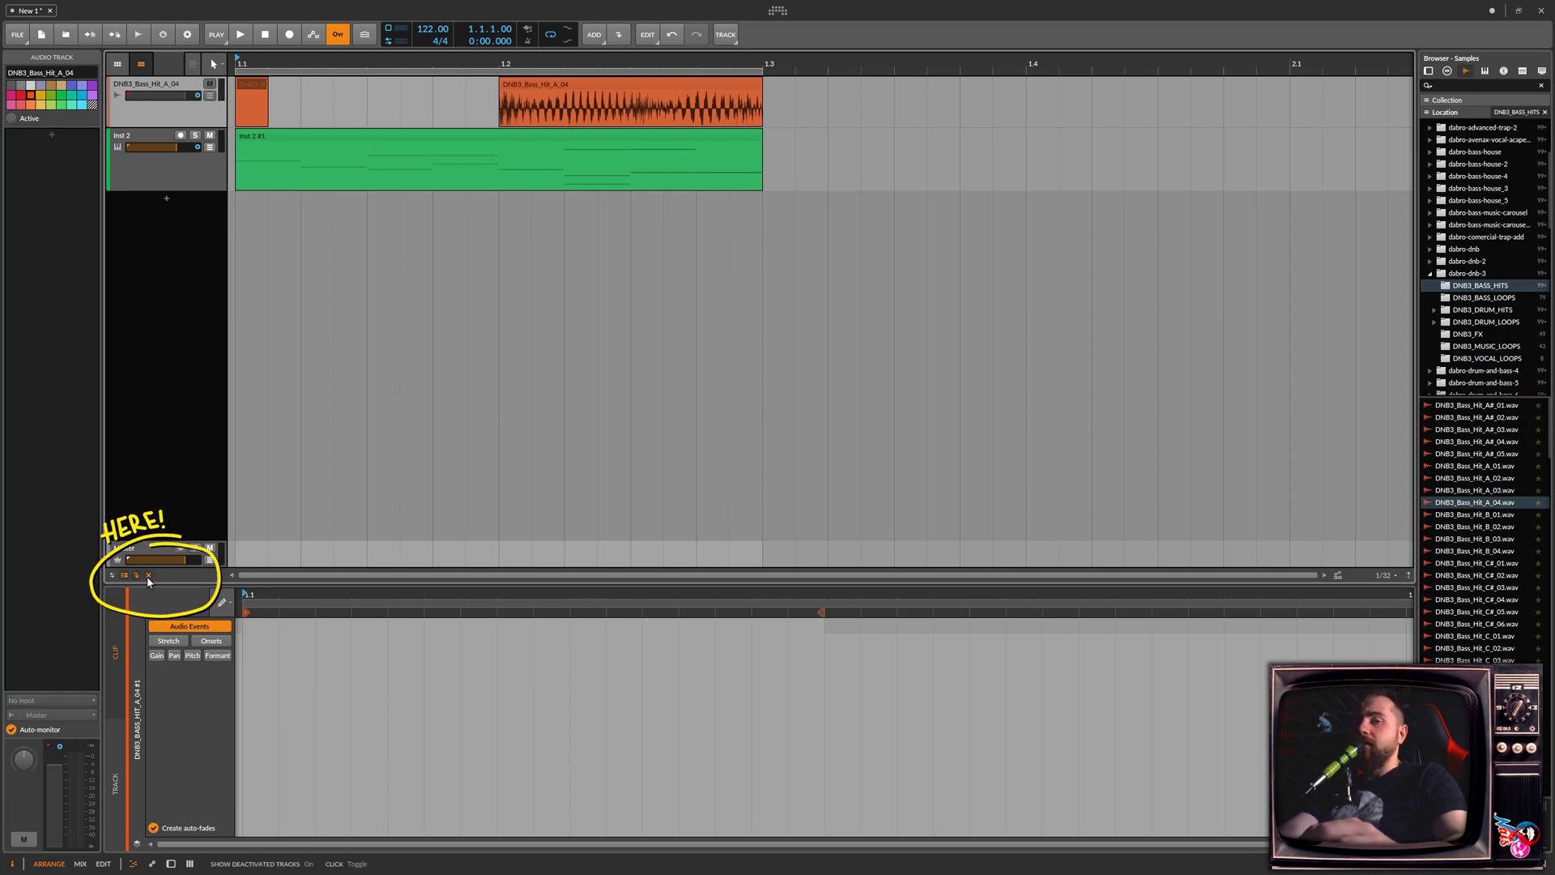
{"action": "left_click", "coordinate": [148, 576]}
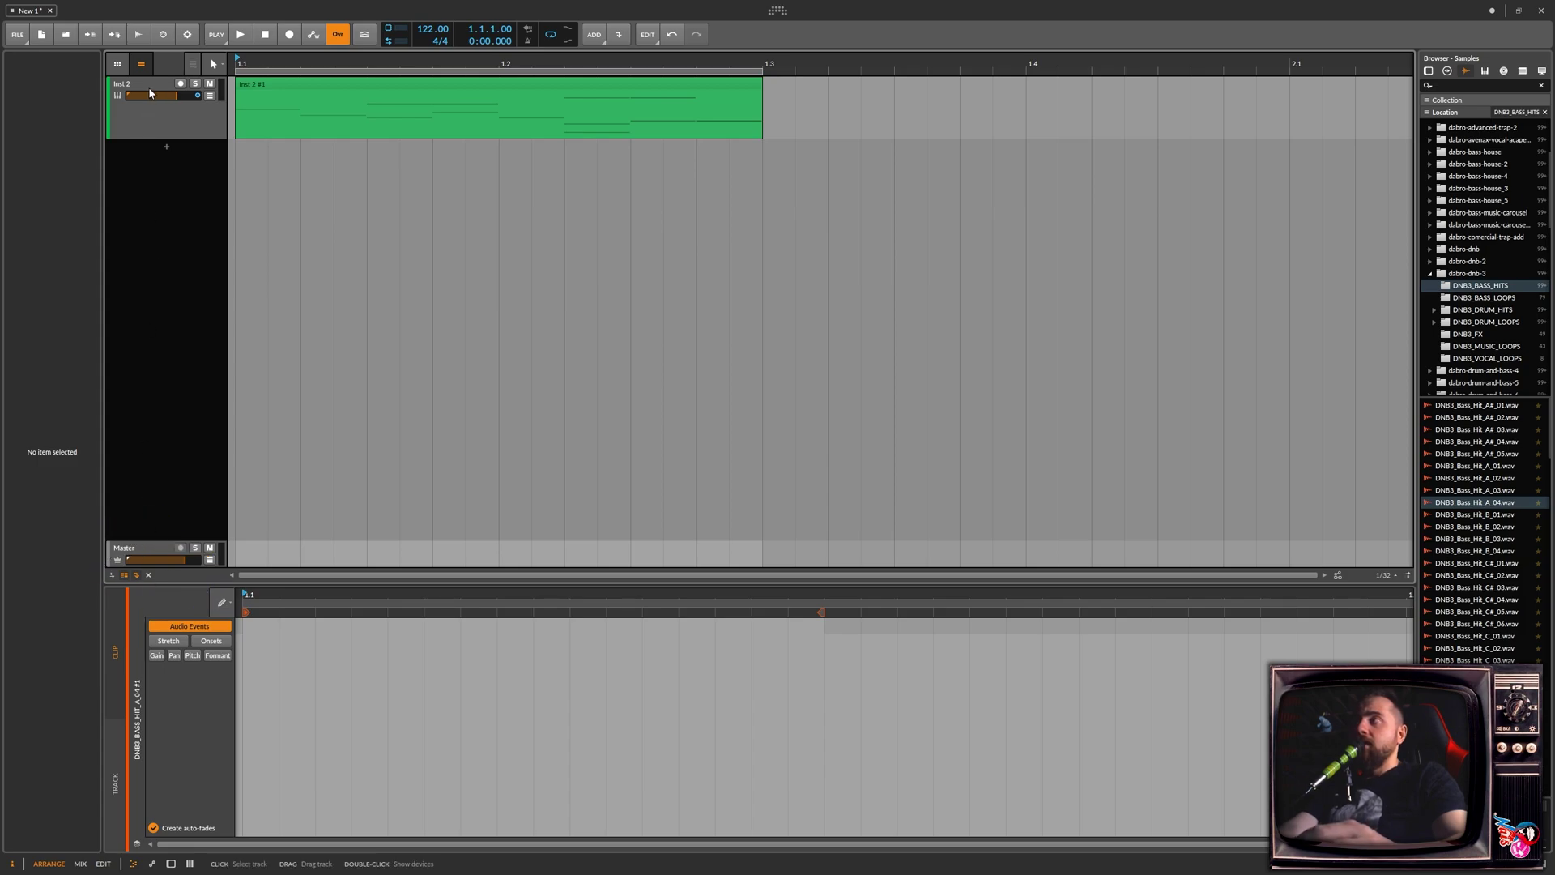
{"action": "key", "text": "Delete"}
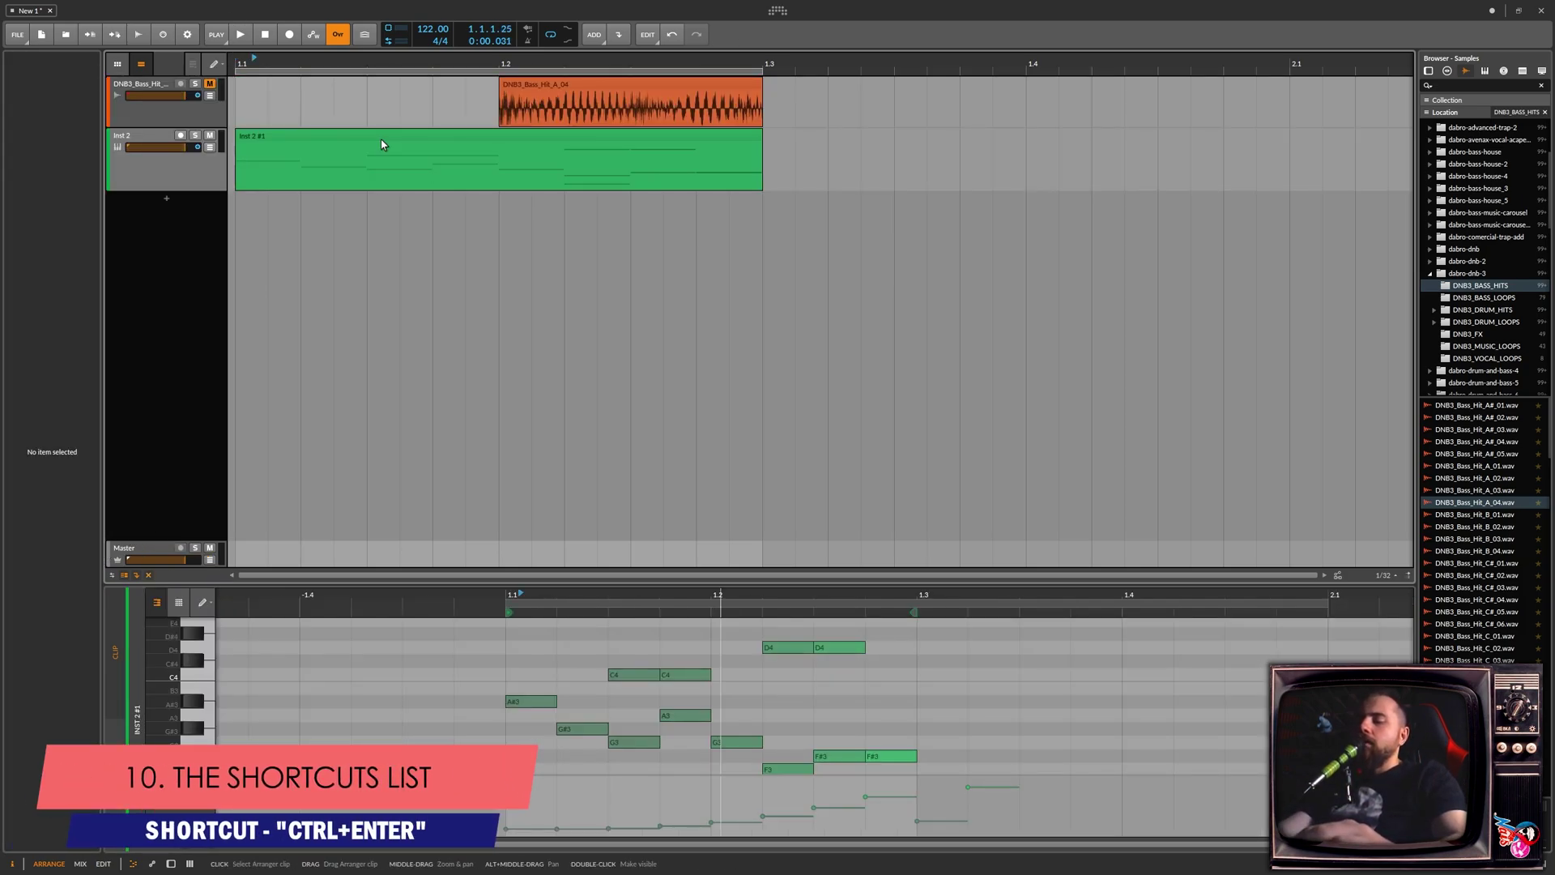
Step: Open the Commander list of all commands and shortcuts with Ctrl+Enter
{"action": "key", "text": "ctrl+Return"}
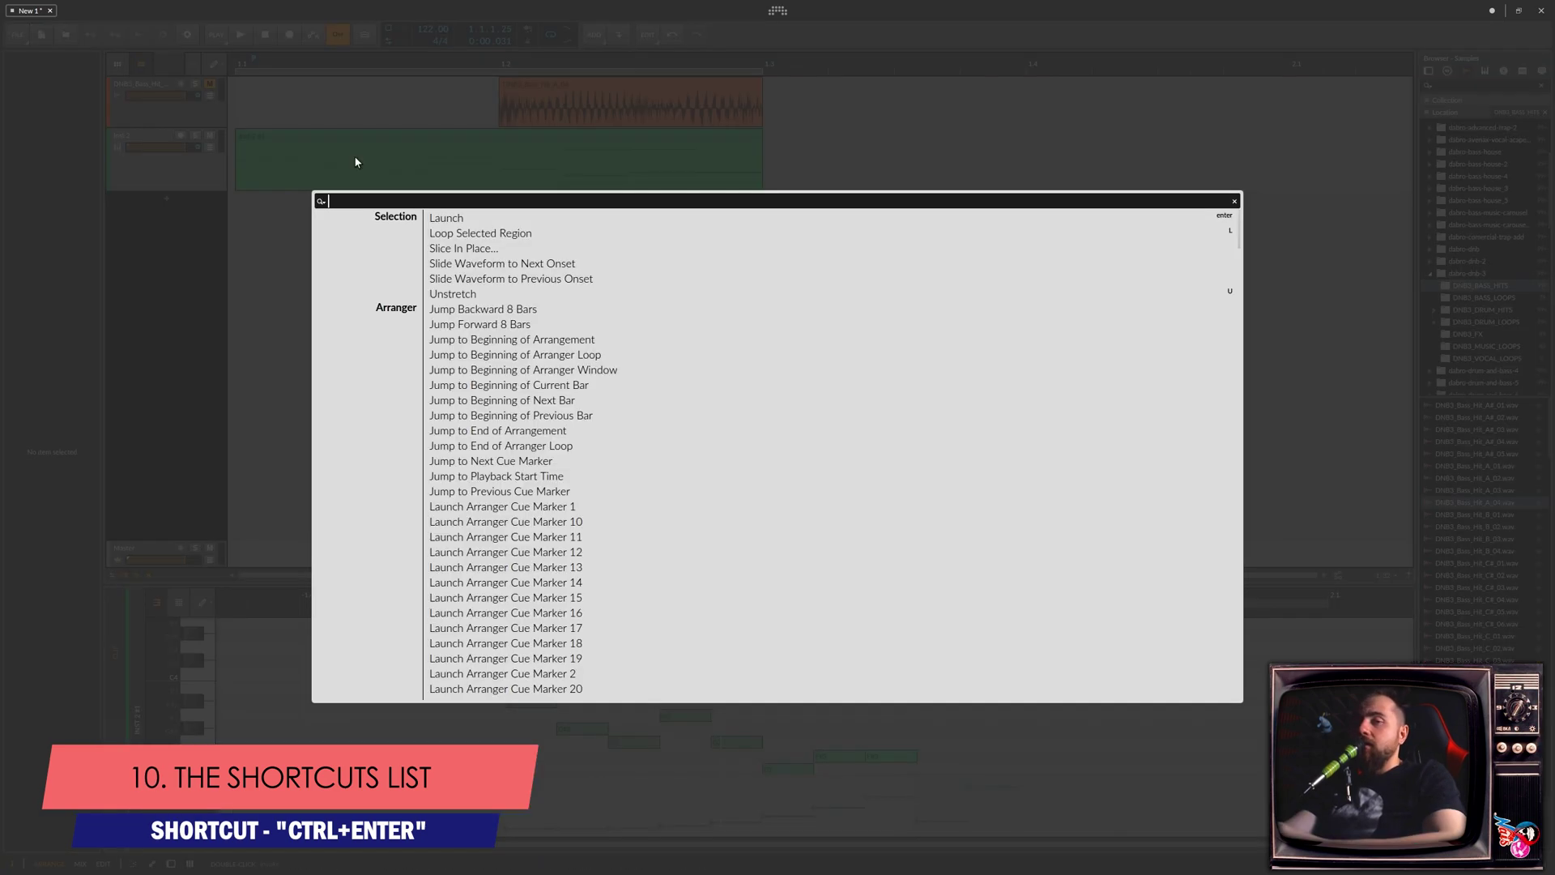